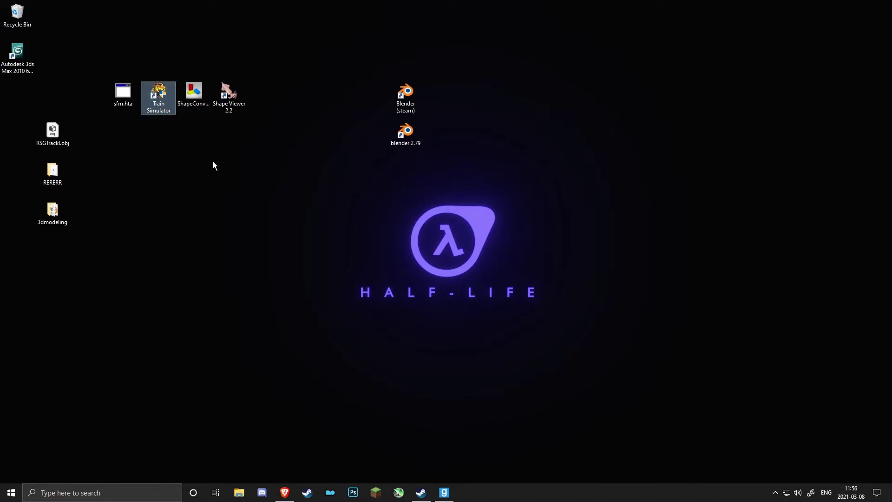
Step: Inspect the launcher target path in the Train Simulator shortcut's Properties, then close them
right_click(172, 98)
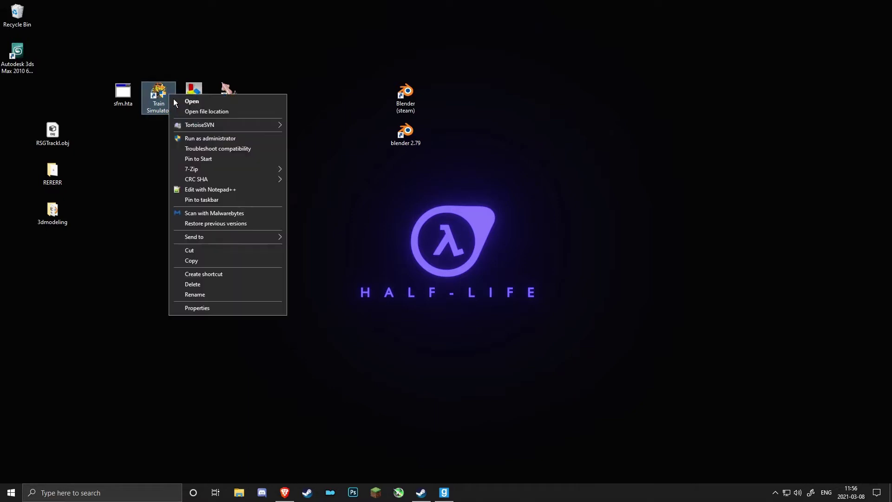
click(197, 307)
click(251, 188)
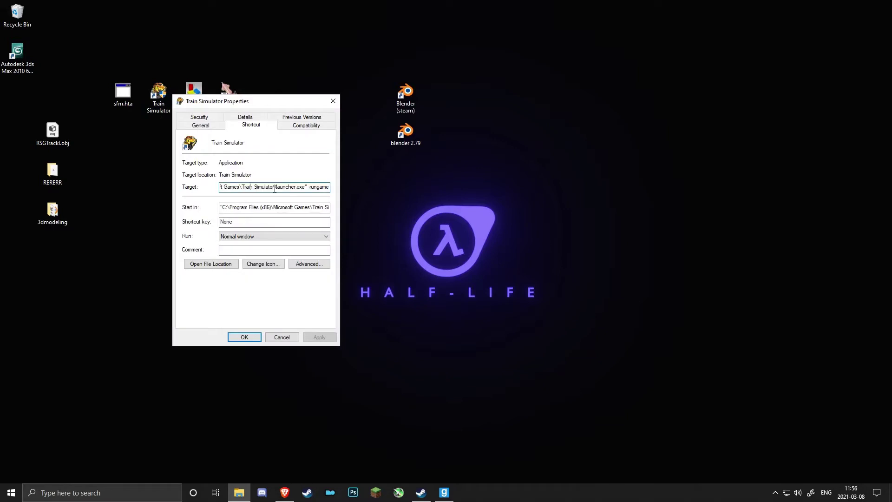
drag(303, 187, 254, 187)
click(270, 179)
click(336, 107)
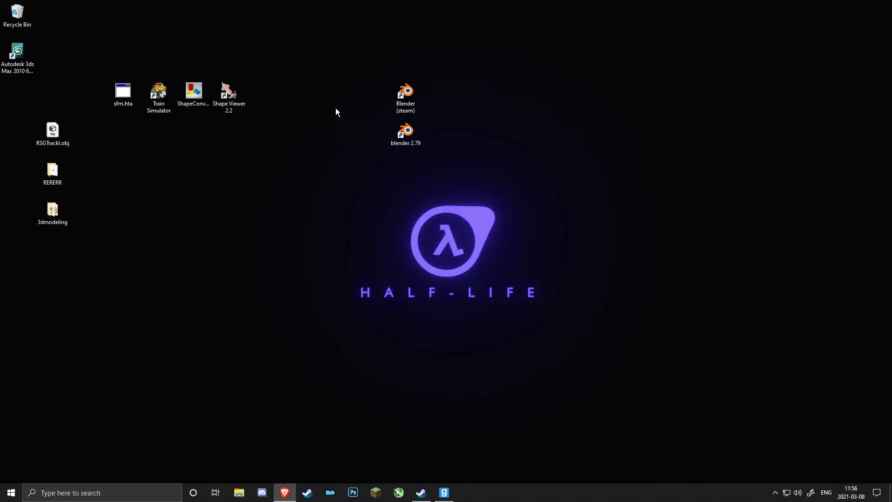
Step: Rearrange the desktop icons and select the Shape Viewer 2.2 shortcut
right_click(171, 101)
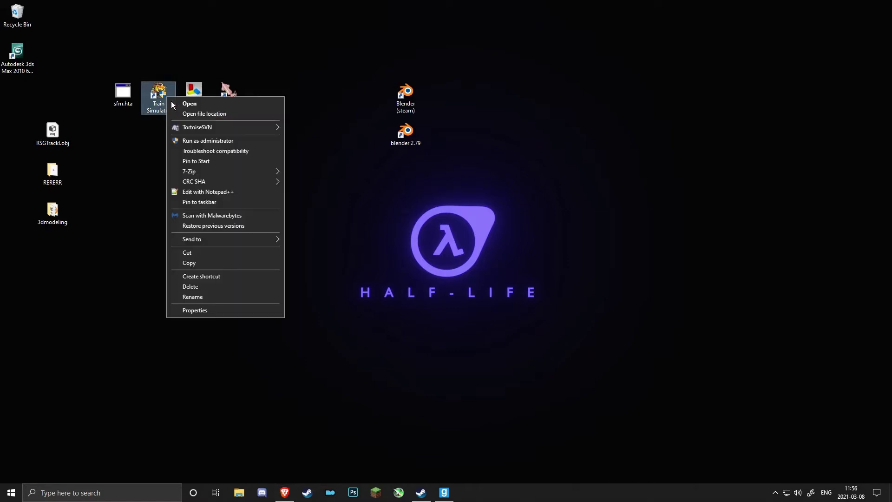
click(343, 206)
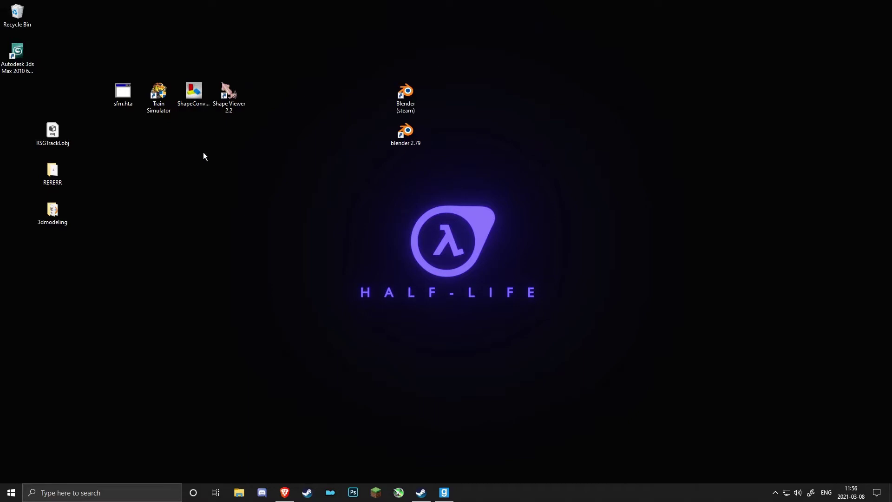
mouse_move(199, 144)
mouse_down()
mouse_move(194, 93)
mouse_move(192, 133)
mouse_up()
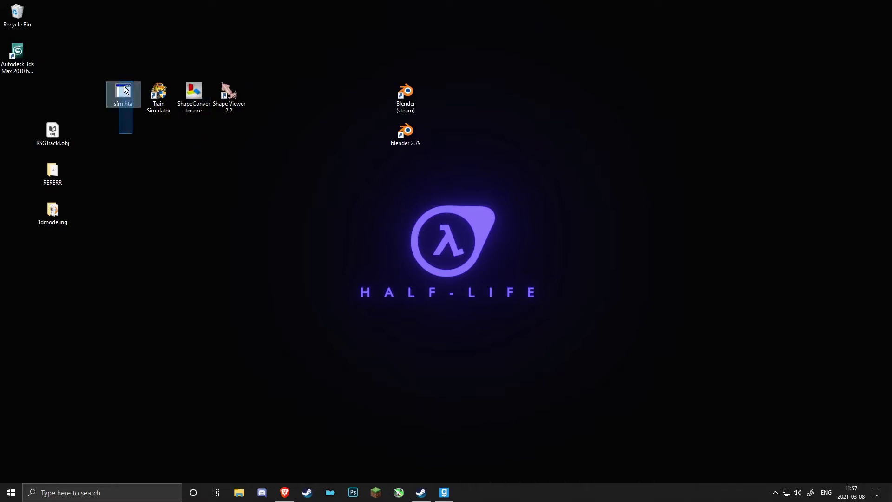
drag(126, 89, 119, 140)
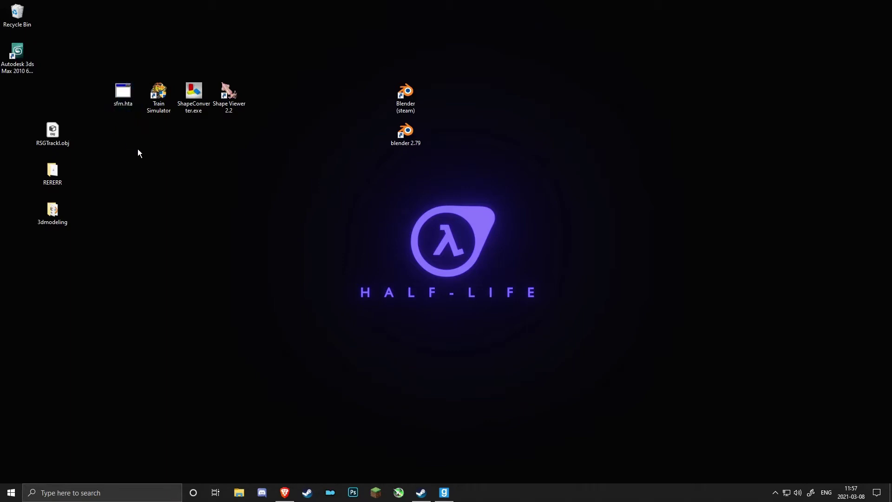
drag(225, 129, 226, 162)
Step: Maximize Brave on the Digital Rails Tools page and highlight the ShapeConverter heading
drag(891, 116, 416, 11)
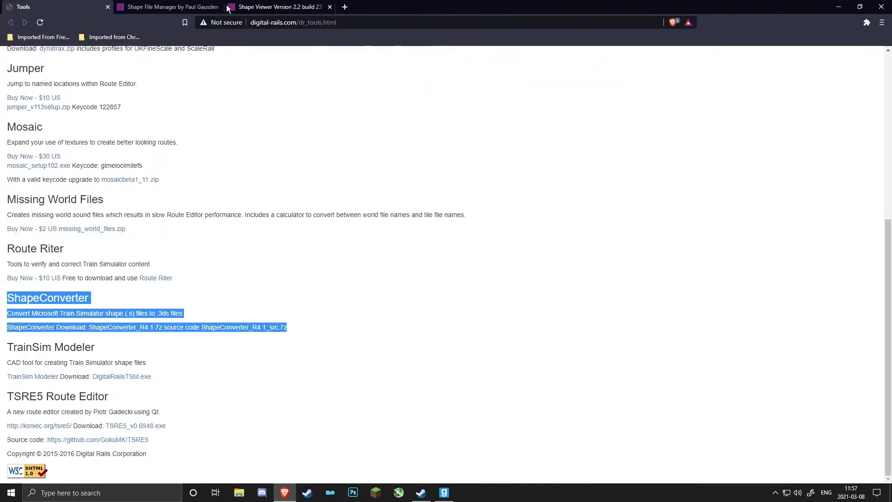
click(74, 306)
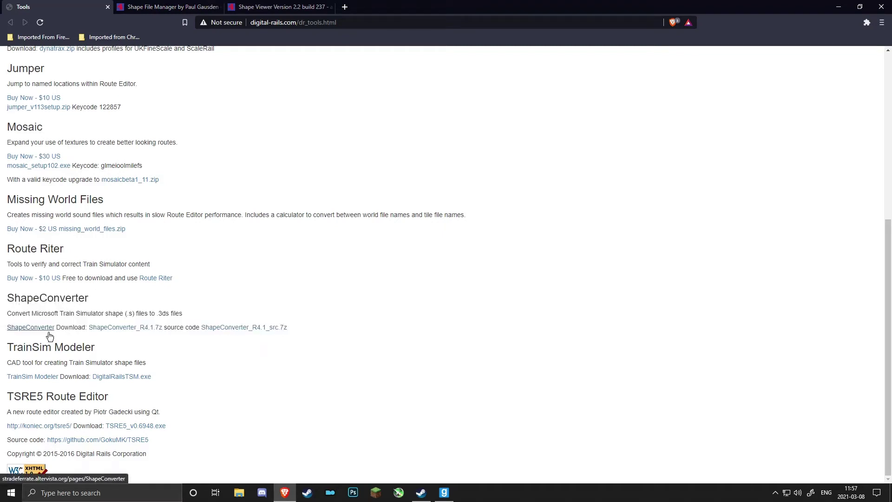
drag(6, 296, 64, 310)
click(64, 310)
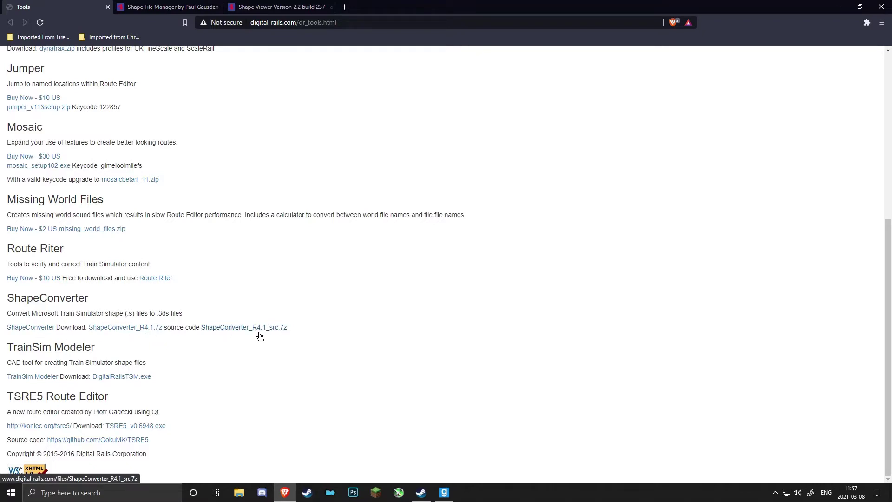
Step: Browse the Shape File Manager page with its sfm24_2.zip download
click(169, 8)
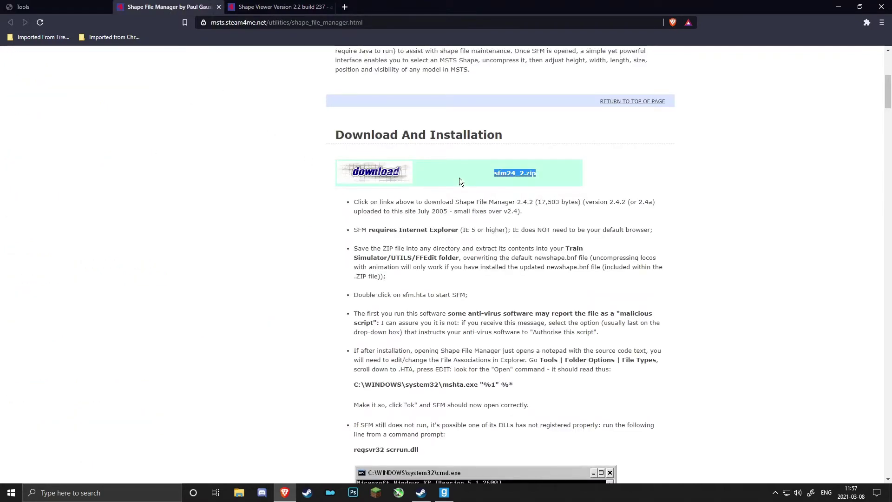
click(491, 176)
scroll(510, 230, down, 5)
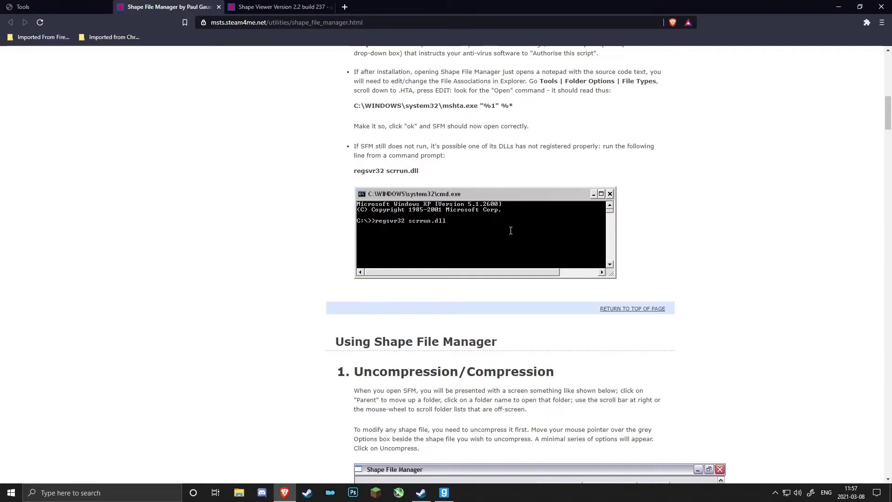
scroll(510, 230, down, 8)
scroll(537, 248, up, 2)
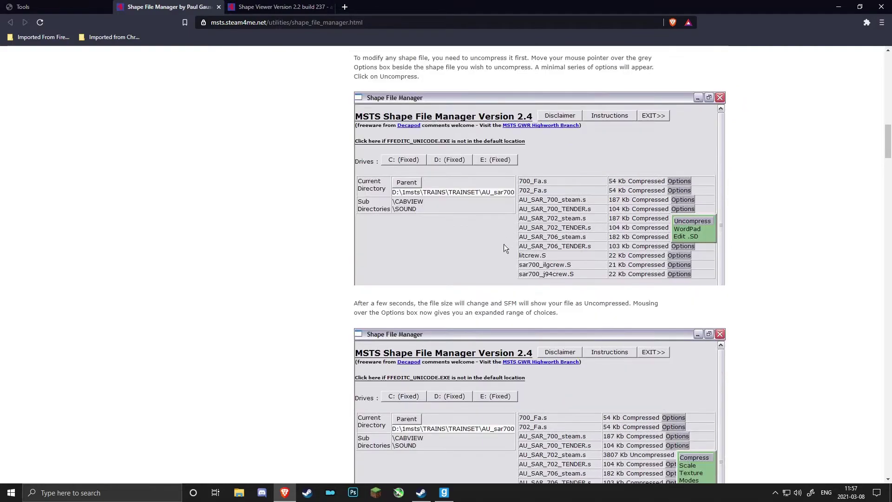
scroll(505, 238, up, 12)
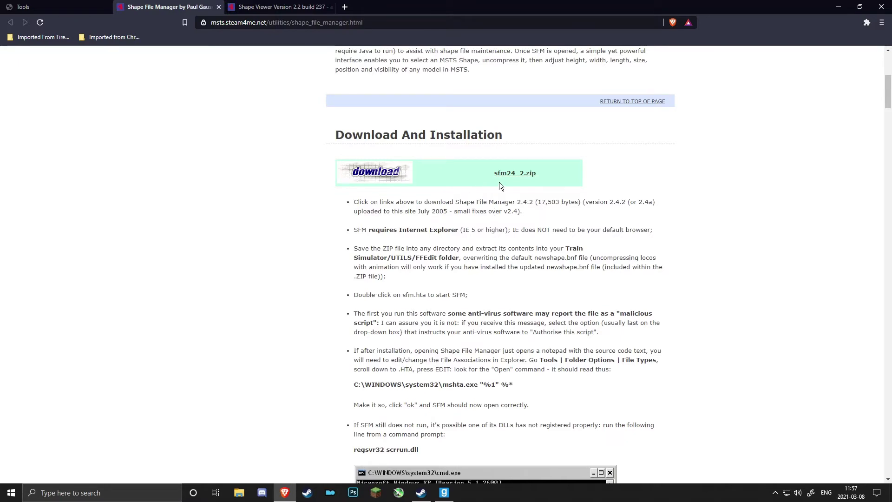
scroll(499, 182, down, 4)
scroll(464, 286, up, 6)
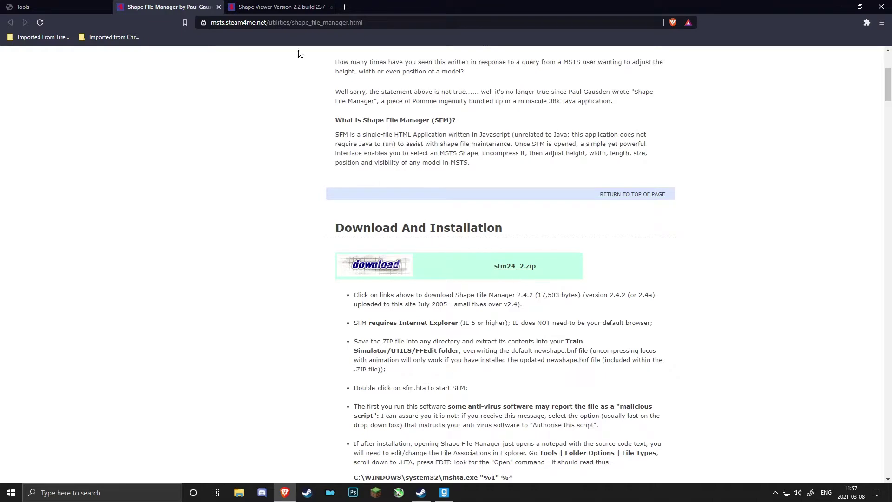
Step: Scroll the Shape Viewer 2.2 page down to its SView2_2_237.zip Download And Installation section
click(283, 7)
scroll(269, 190, up, 4)
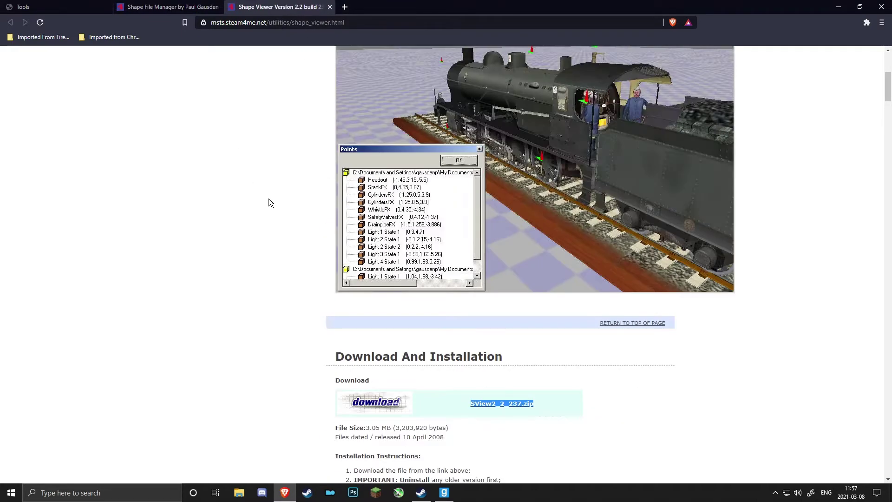
scroll(279, 242, down, 2)
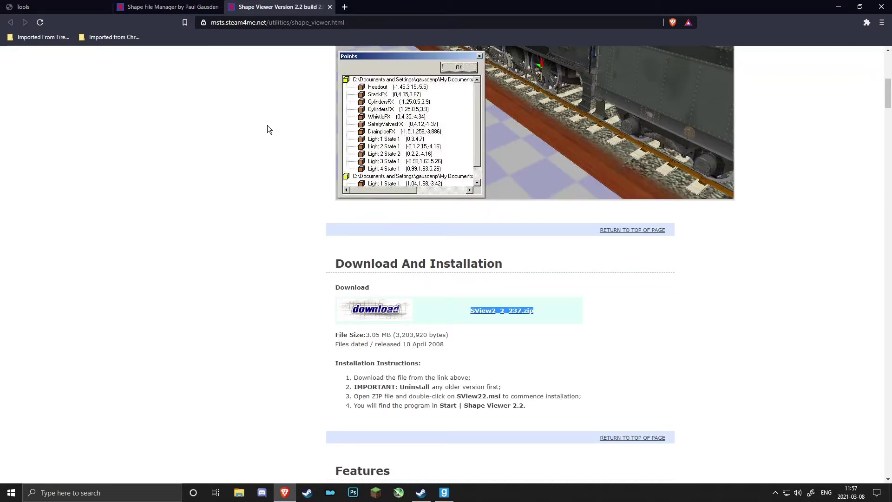
scroll(279, 201, up, 6)
scroll(286, 253, down, 2)
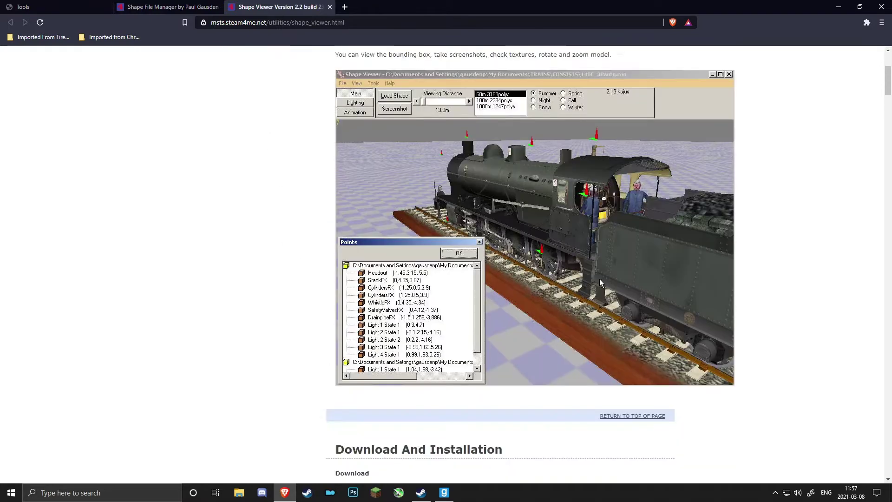
scroll(419, 306, down, 4)
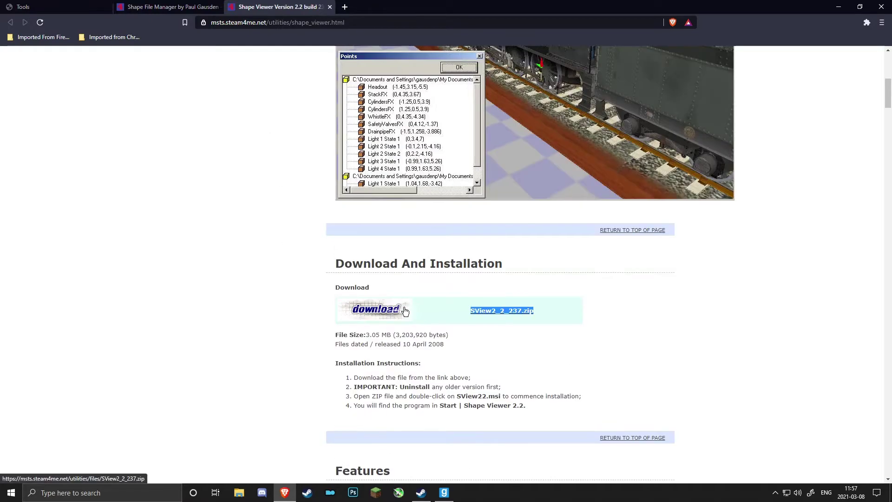
scroll(409, 309, down, 2)
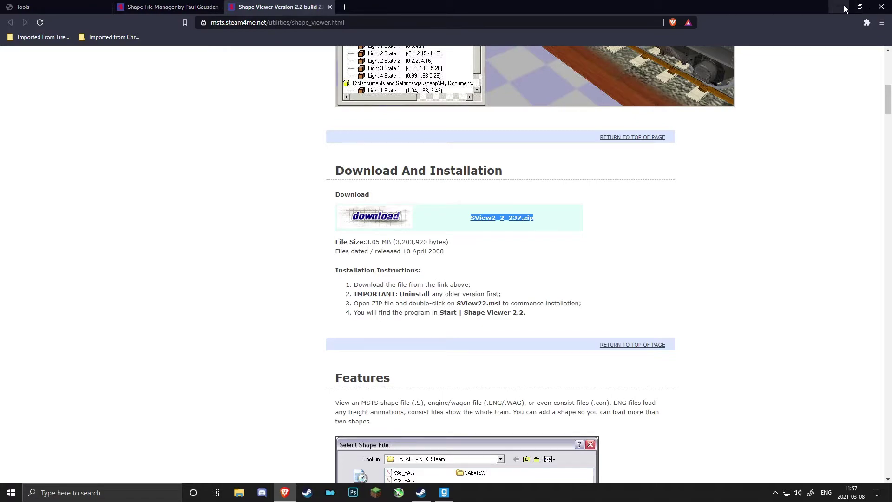
Step: Launch ShapeConverter.exe from the desktop and open Settings > Options
click(841, 7)
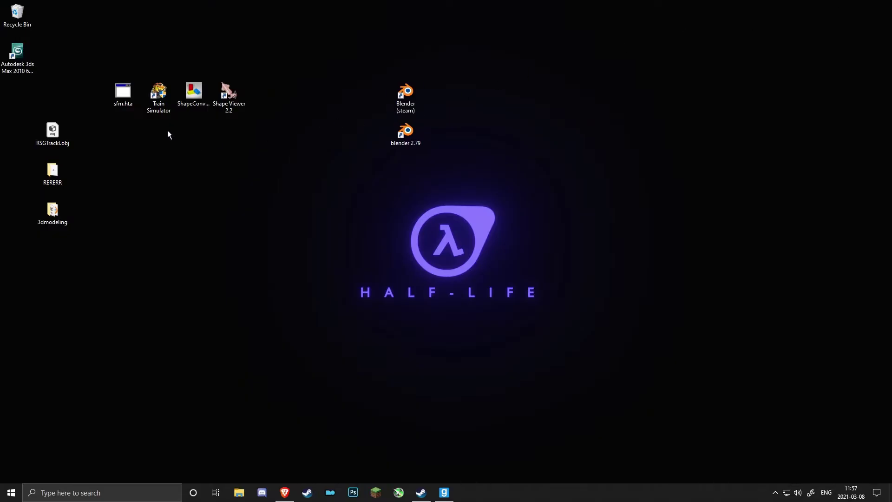
double_click(204, 95)
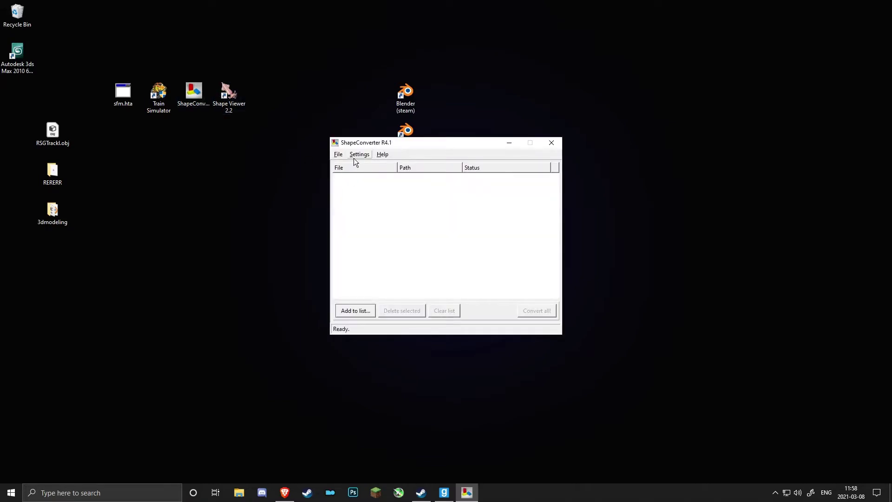
click(359, 155)
click(366, 165)
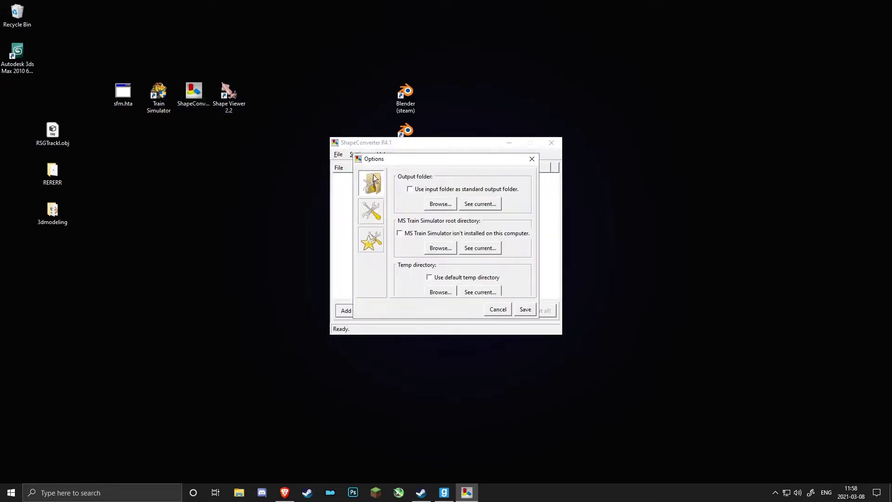
Step: Set the preferred output folder to Desktop and confirm it with See current
click(444, 208)
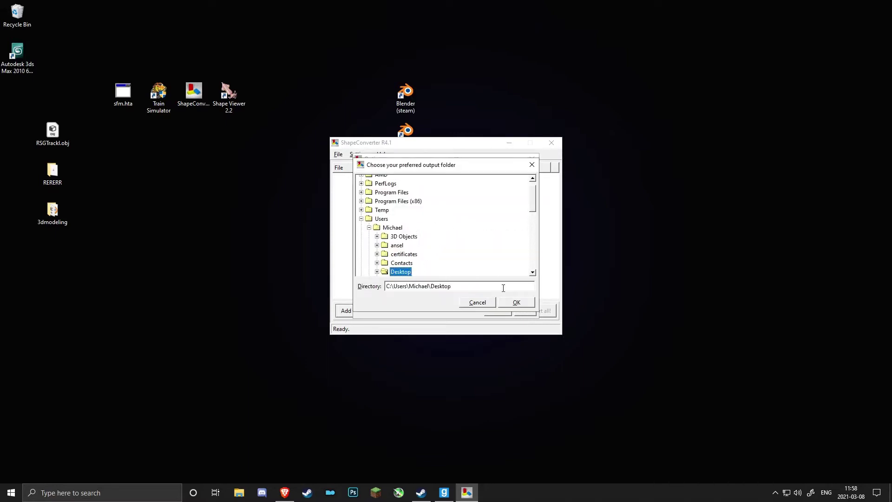
click(521, 303)
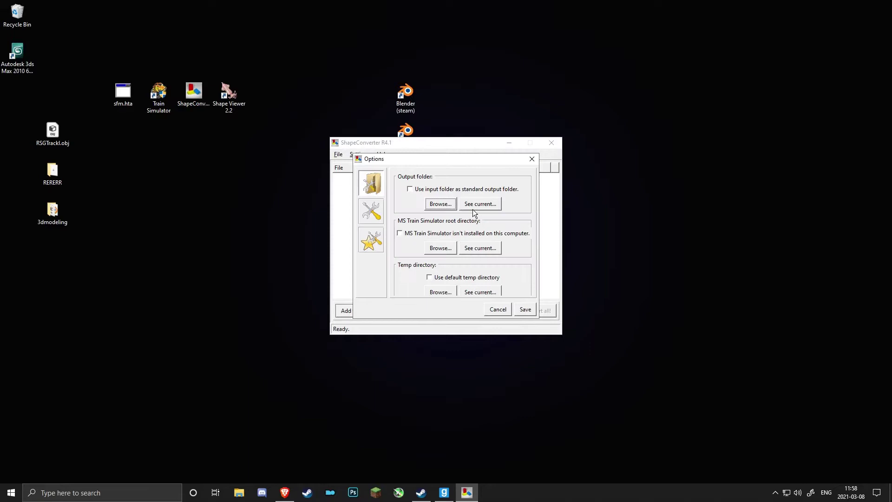
click(489, 213)
key(Return)
Step: Set the MSTS root to C:\Program Files (x86)\Microsoft Games\Train Simulator and confirm it
click(450, 250)
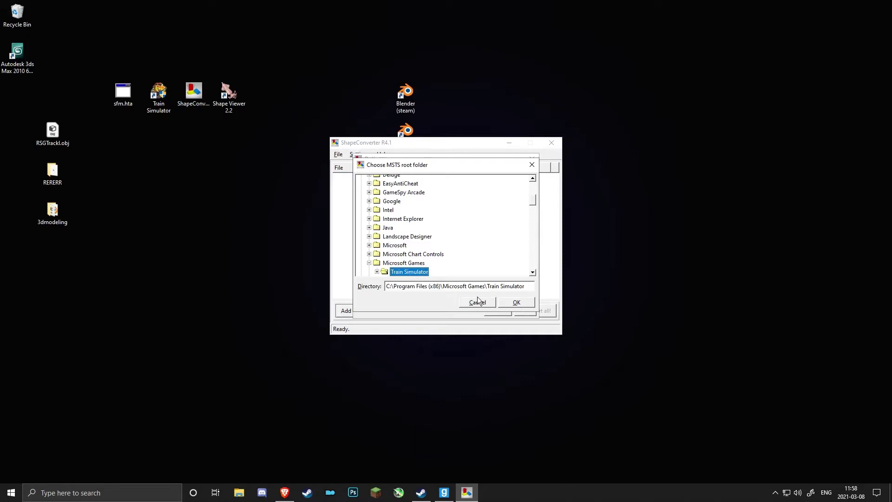
click(521, 304)
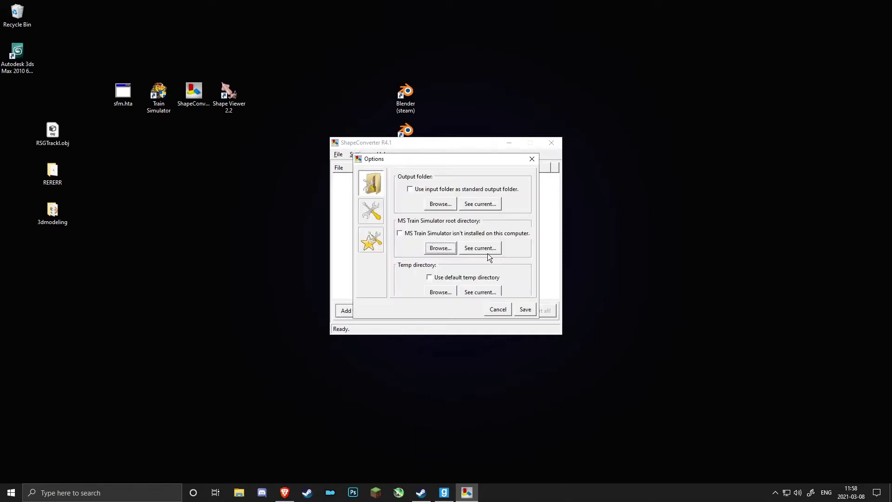
click(486, 252)
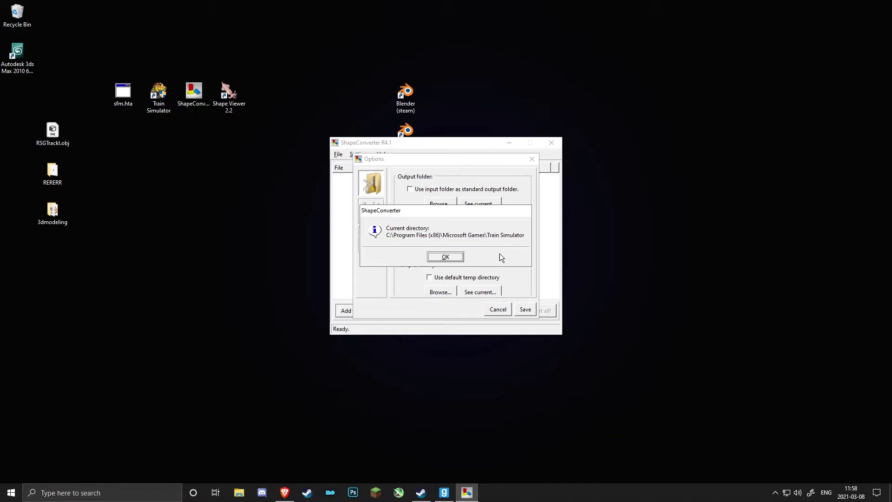
click(445, 257)
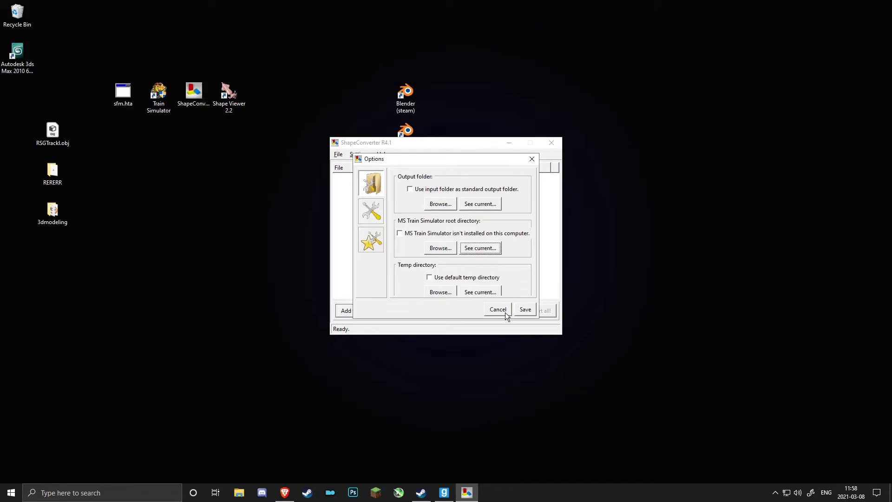
Step: Close ShapeConverter's Options window, glance at the File menu, and minimize the converter
click(531, 159)
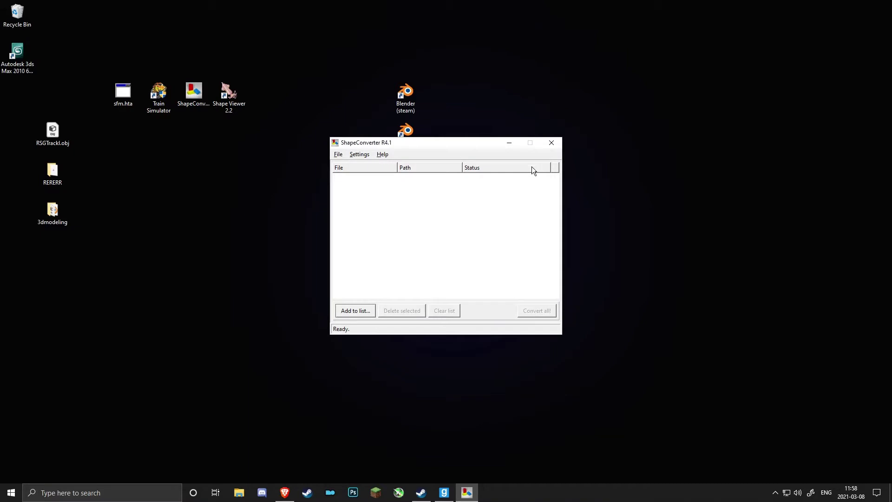
click(338, 154)
click(338, 155)
click(514, 146)
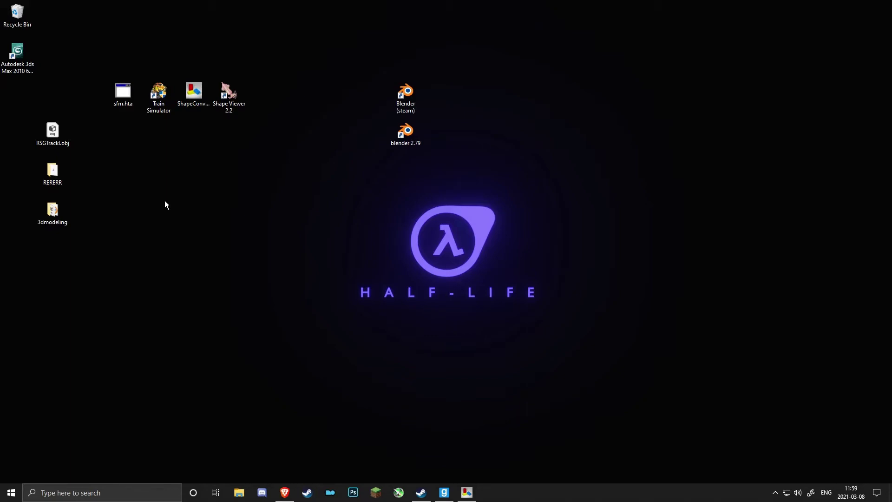
Step: Open RERERR > TRAINSET > BN_Century in File Explorer
double_click(64, 183)
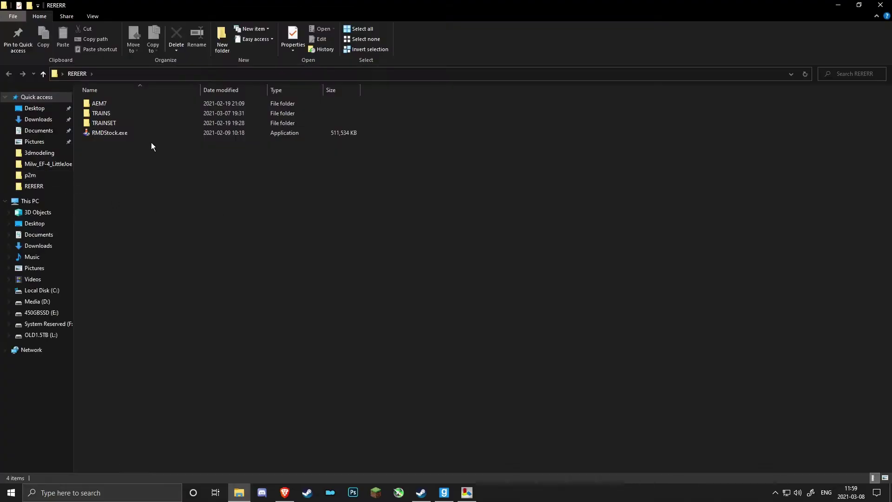
double_click(107, 124)
scroll(199, 200, down, 14)
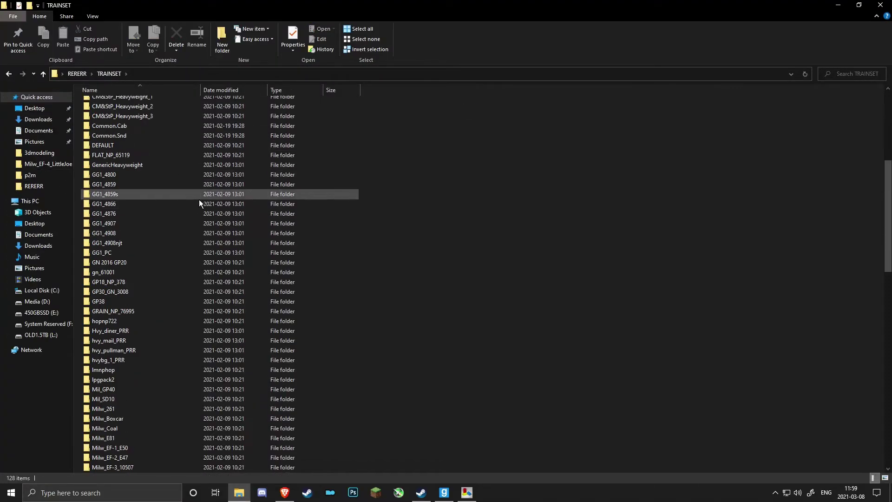
scroll(135, 234, up, 8)
scroll(136, 232, down, 10)
scroll(154, 225, up, 20)
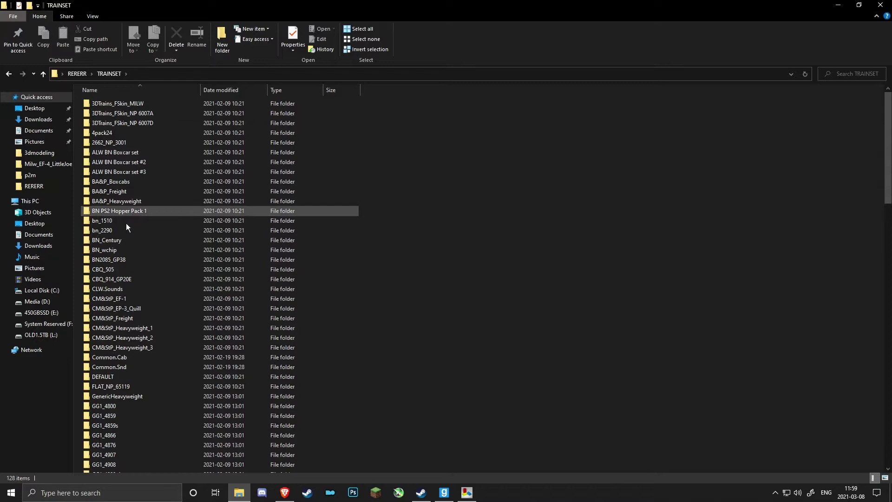
double_click(124, 245)
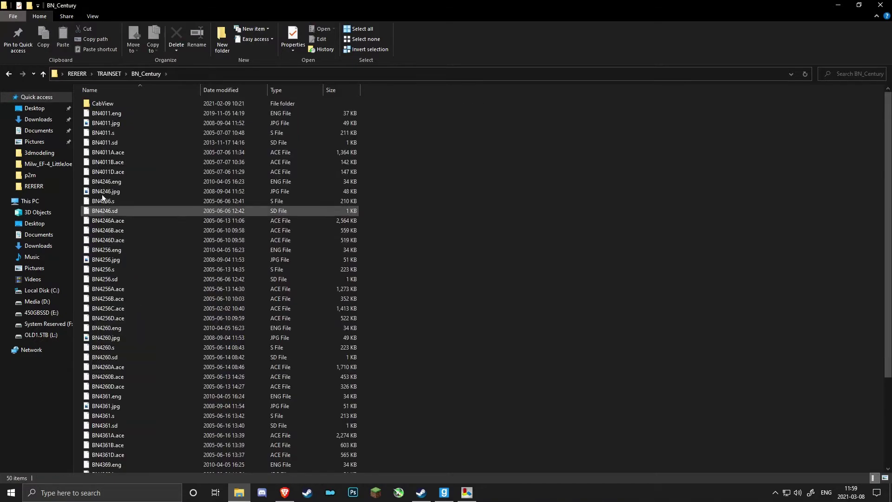
scroll(155, 195, down, 4)
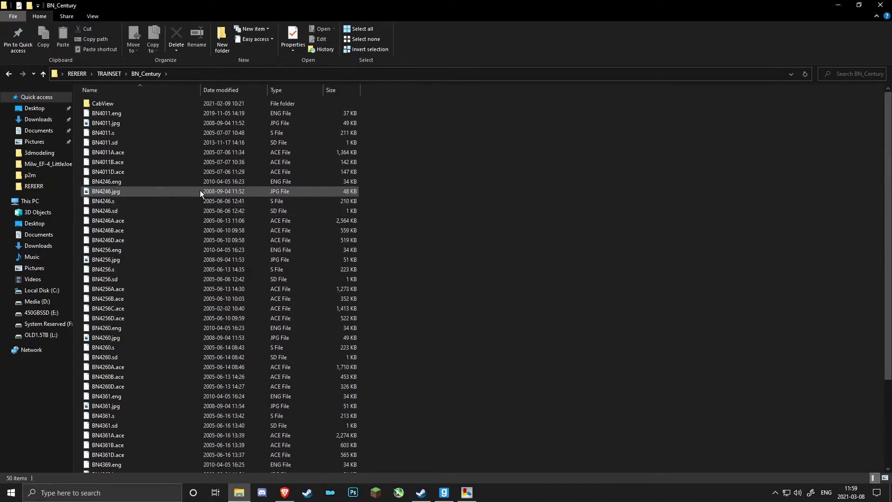
scroll(176, 365, up, 4)
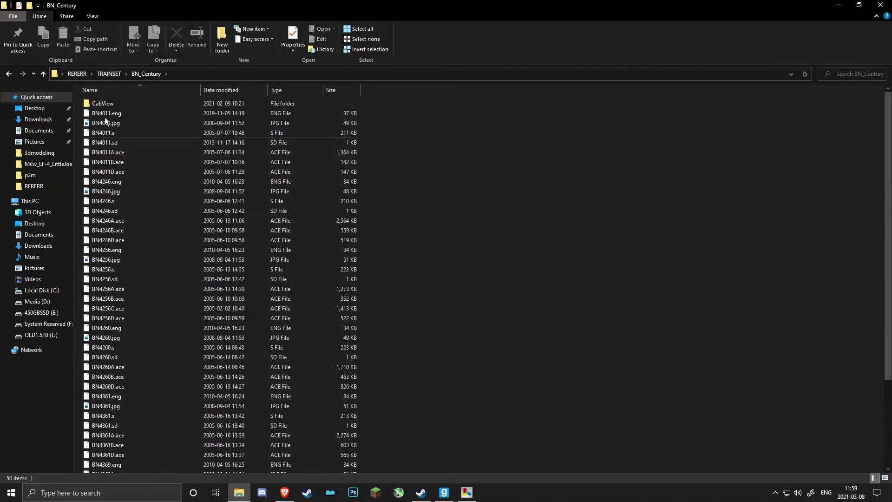
Step: Look through the Milw_EF-4_LittleJoe folder, sorted by type
click(10, 75)
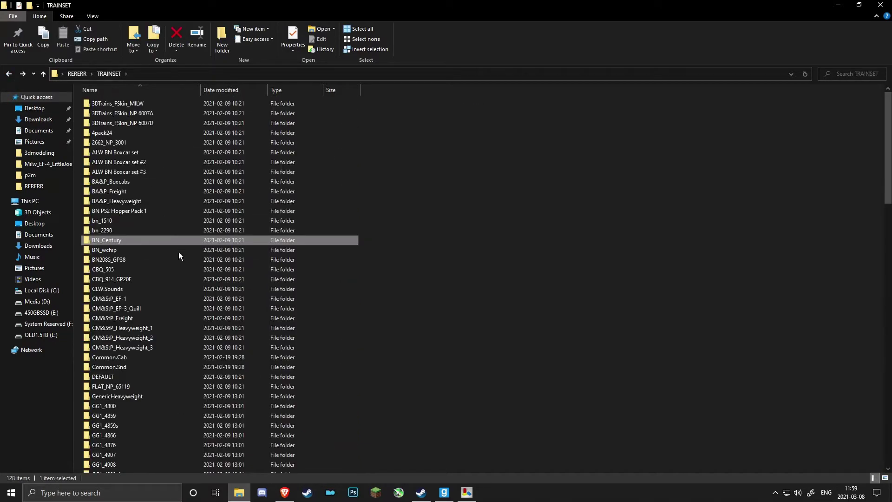
scroll(178, 252, down, 4)
scroll(155, 274, down, 12)
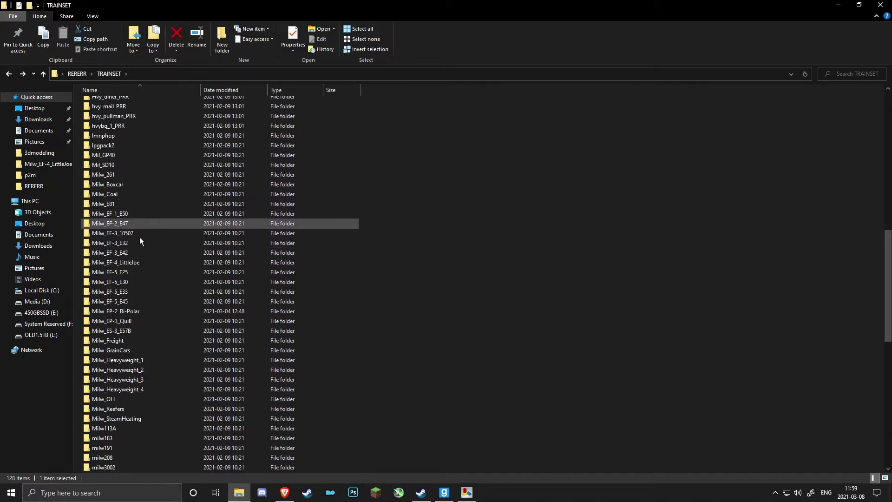
double_click(144, 263)
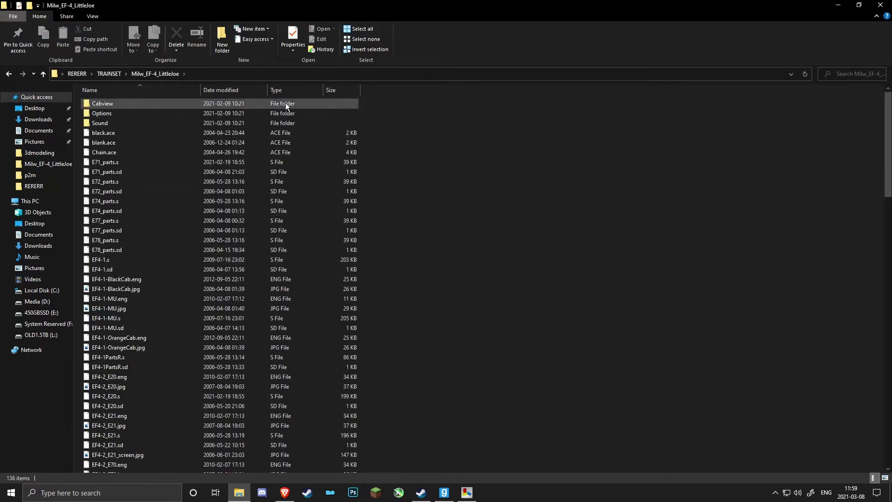
click(293, 89)
scroll(299, 199, down, 18)
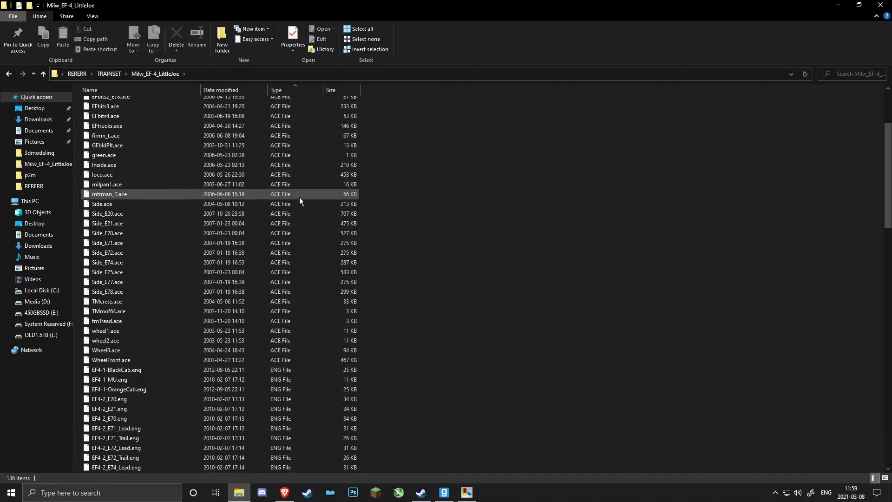
scroll(299, 201, down, 6)
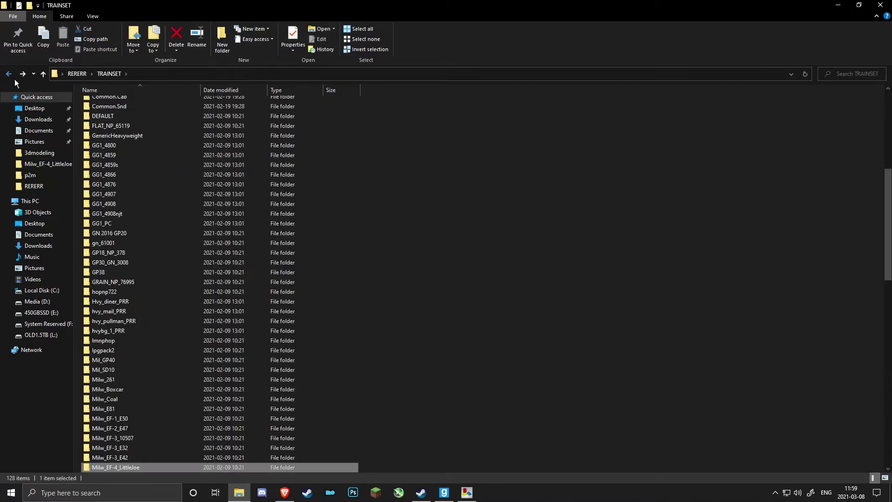
scroll(214, 205, up, 9)
click(139, 133)
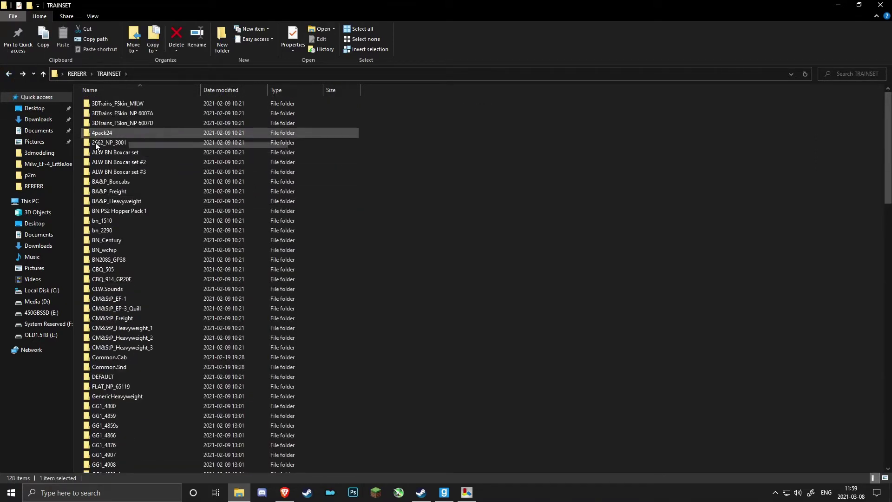
drag(95, 146, 152, 124)
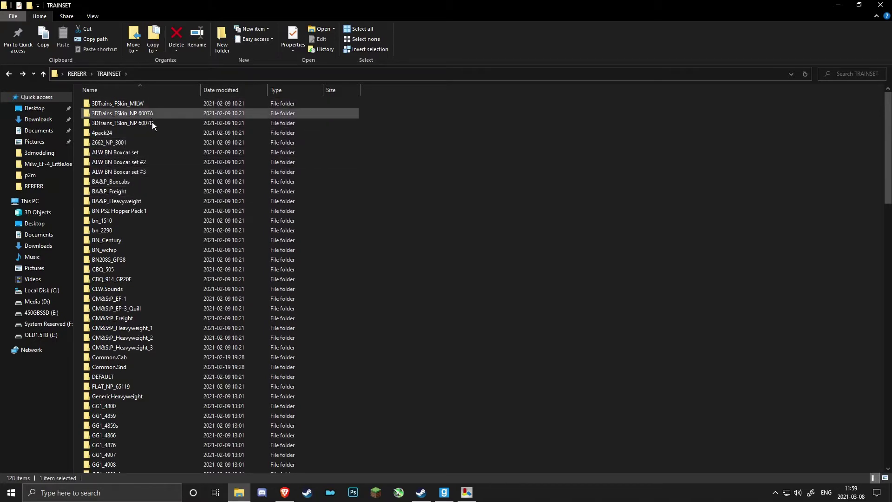
Step: Reopen BN_Century, sort it by type, and select the BN4011.s shape file
double_click(123, 240)
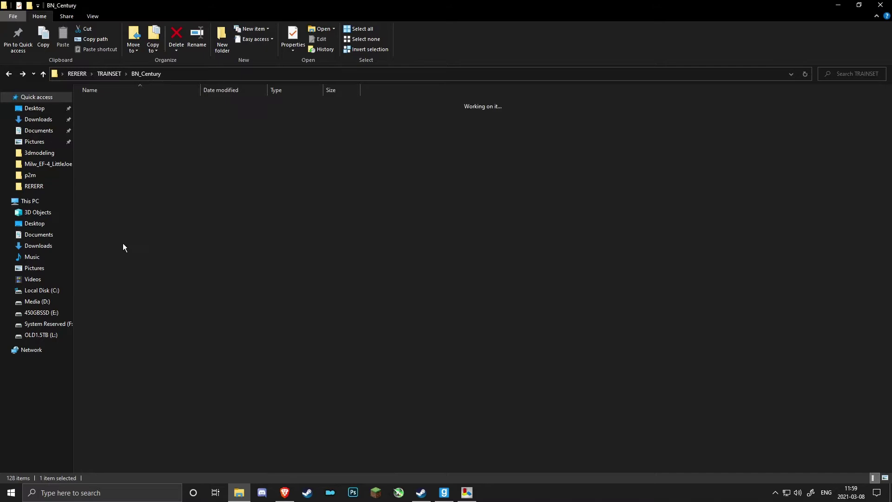
click(131, 155)
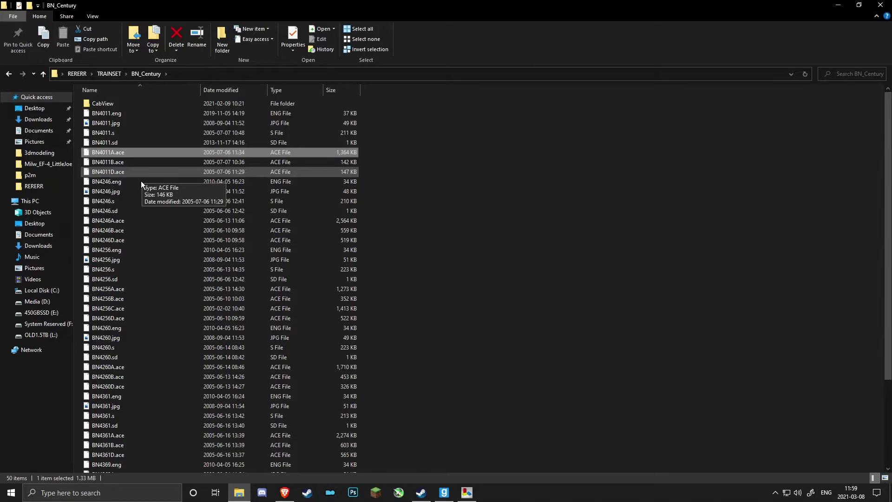
scroll(141, 182, down, 2)
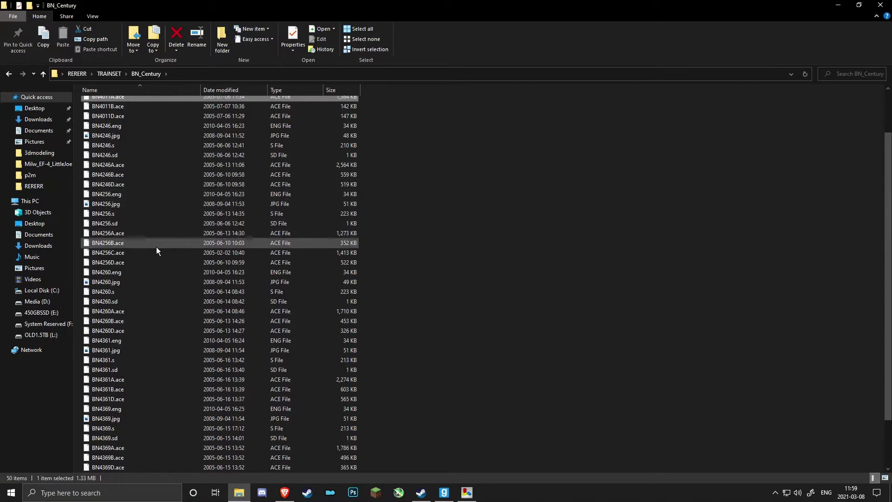
scroll(154, 245, down, 2)
scroll(193, 185, up, 4)
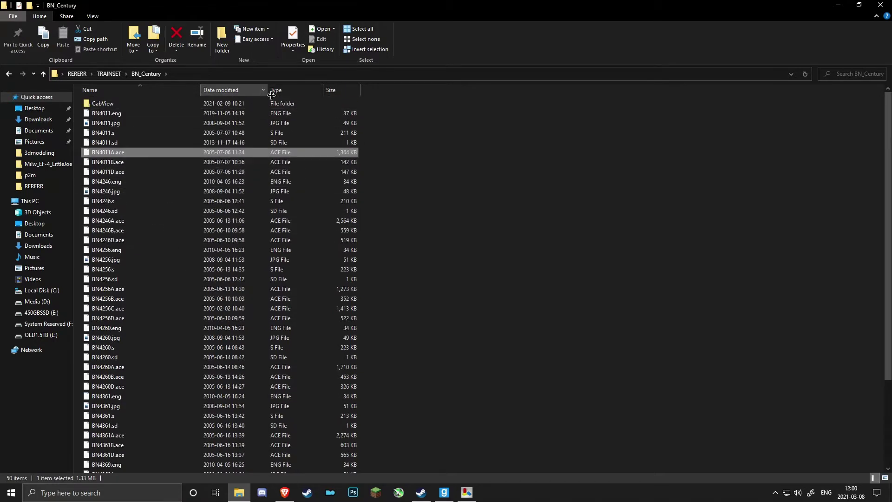
click(289, 90)
scroll(306, 196, down, 4)
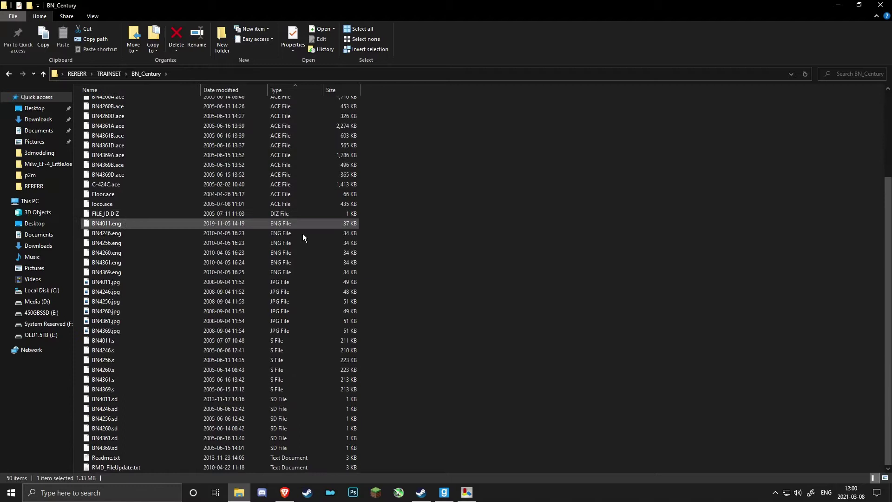
click(266, 347)
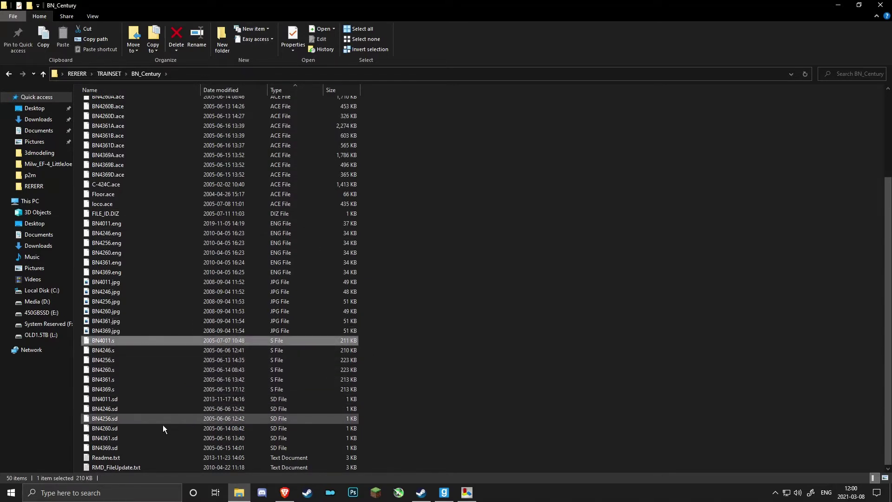
Step: Copy BN4011.s and paste it onto the desktop beside the other icons
right_click(240, 346)
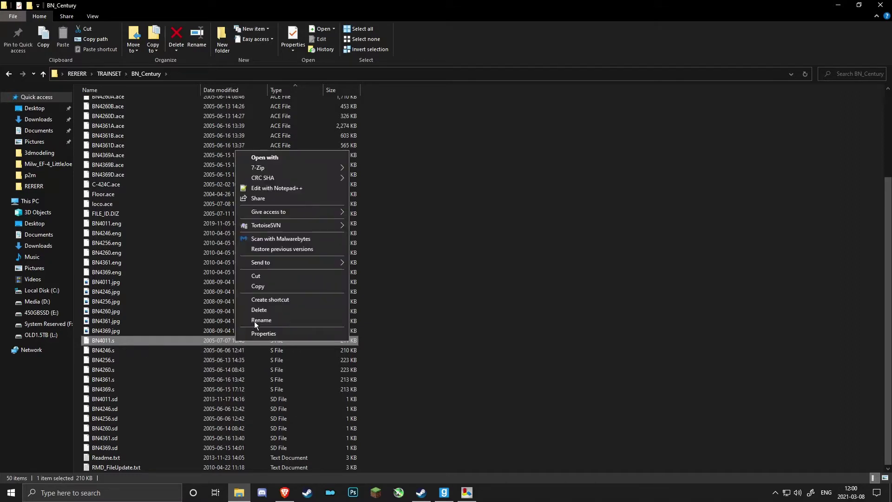
click(272, 287)
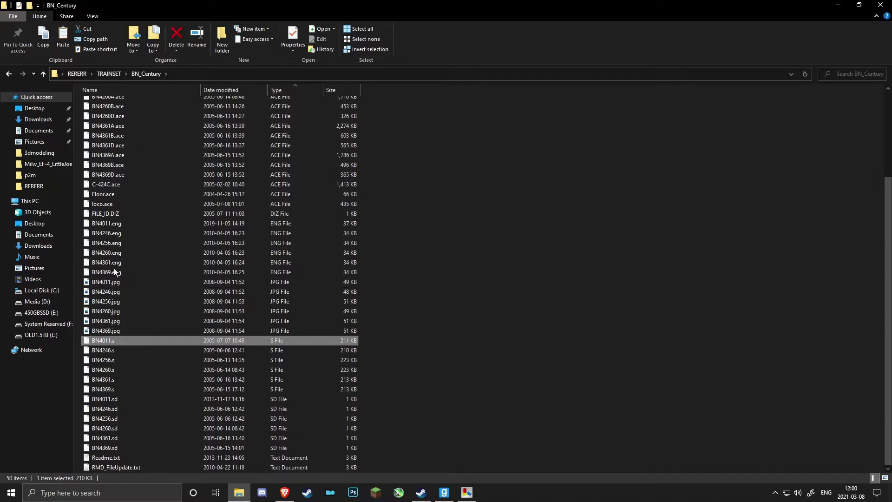
right_click(128, 343)
click(153, 288)
click(838, 5)
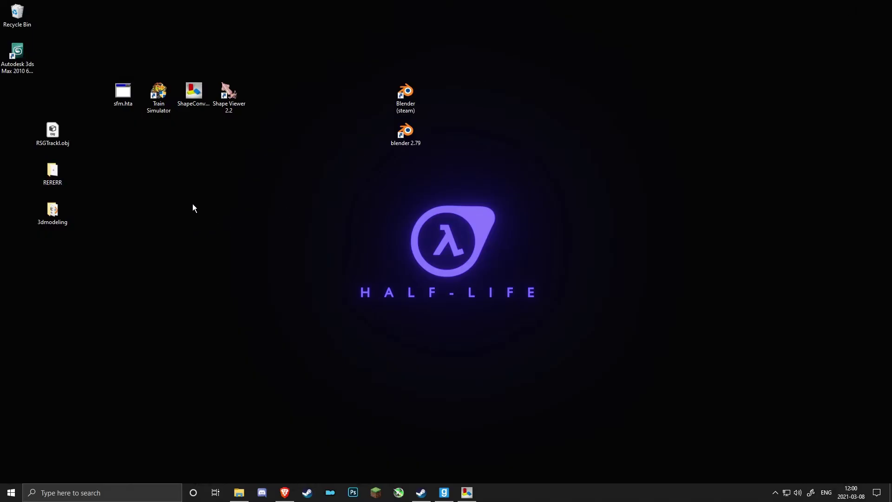
right_click(174, 204)
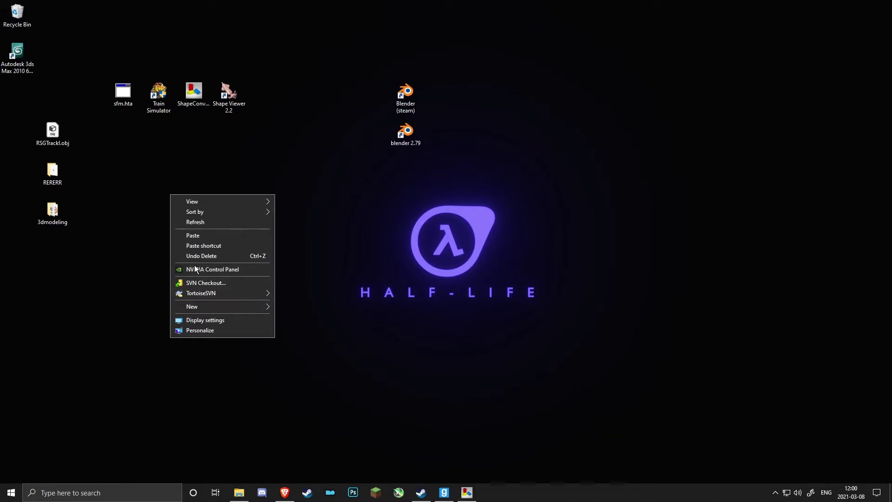
click(208, 238)
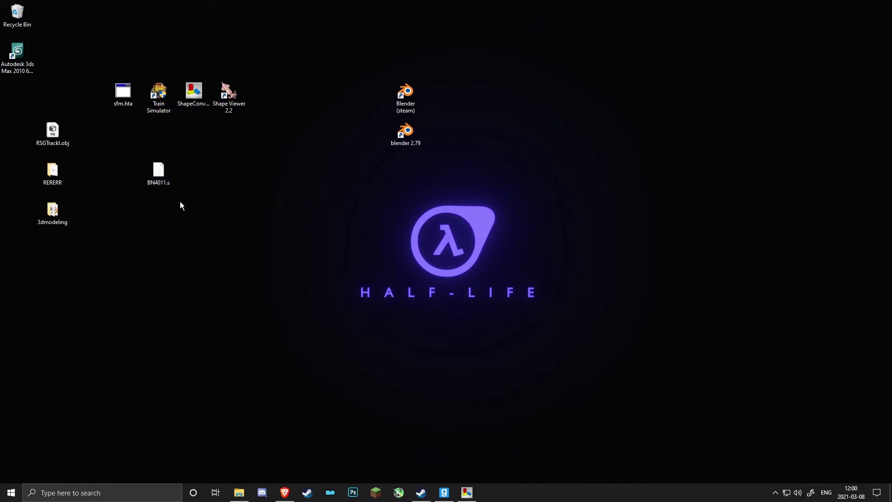
drag(166, 173, 133, 187)
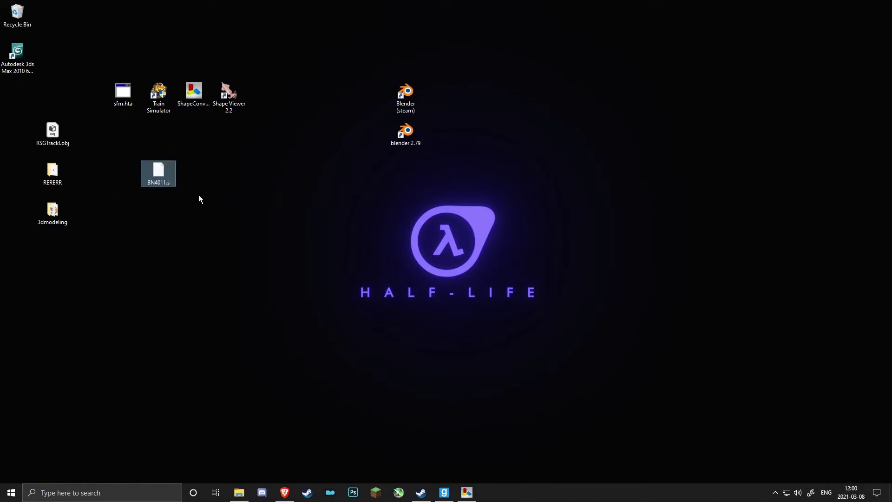
Step: Launch sfm.hta and browse to the user's Desktop folder containing BN4011.s
click(132, 133)
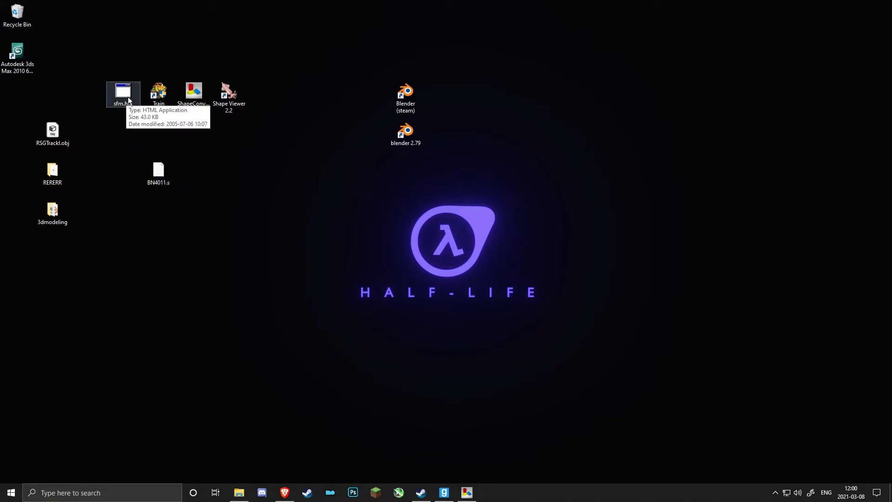
double_click(127, 96)
click(81, 91)
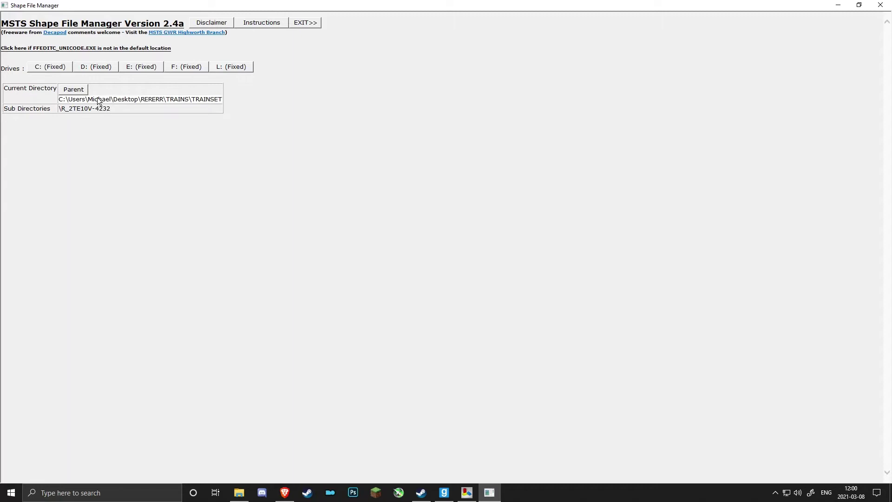
click(73, 90)
click(50, 67)
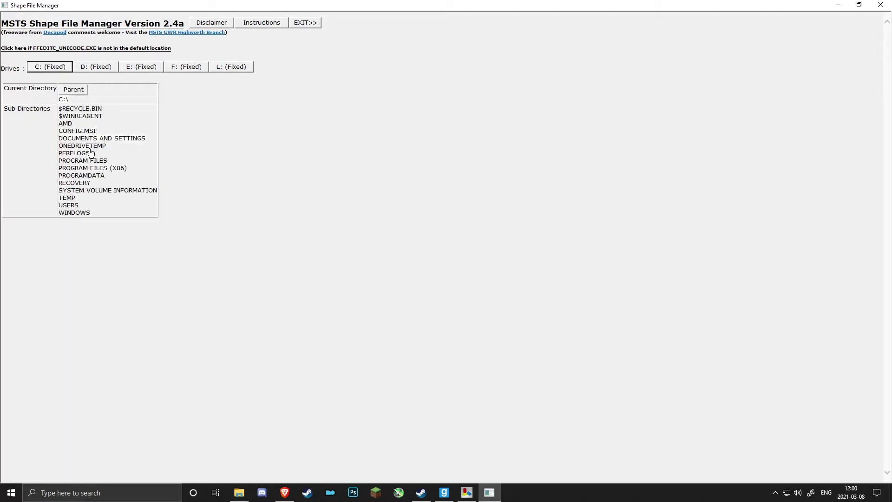
click(75, 198)
click(74, 91)
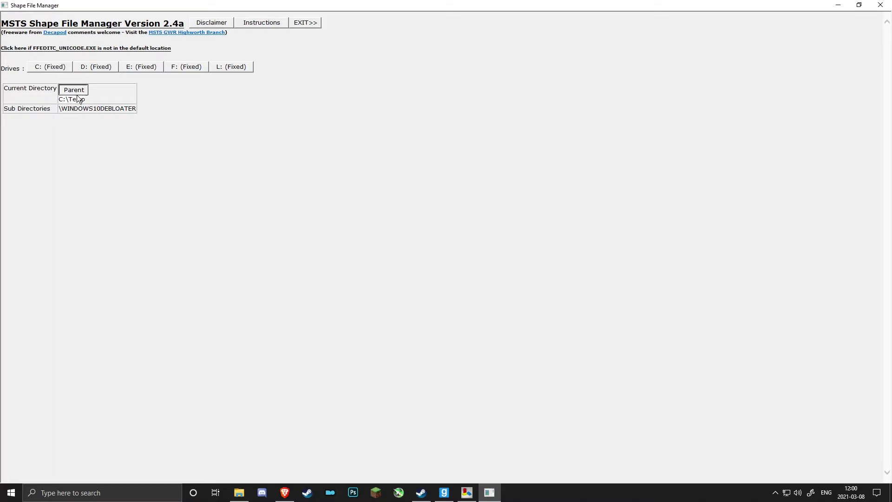
click(72, 205)
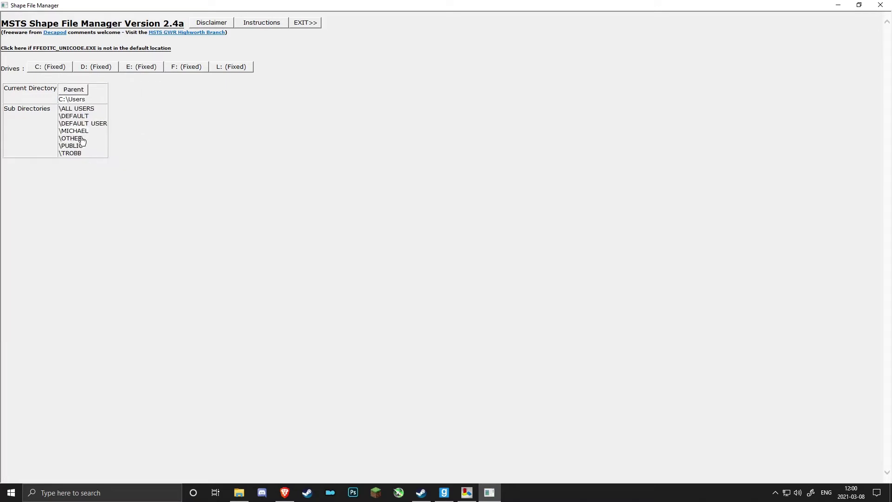
click(81, 138)
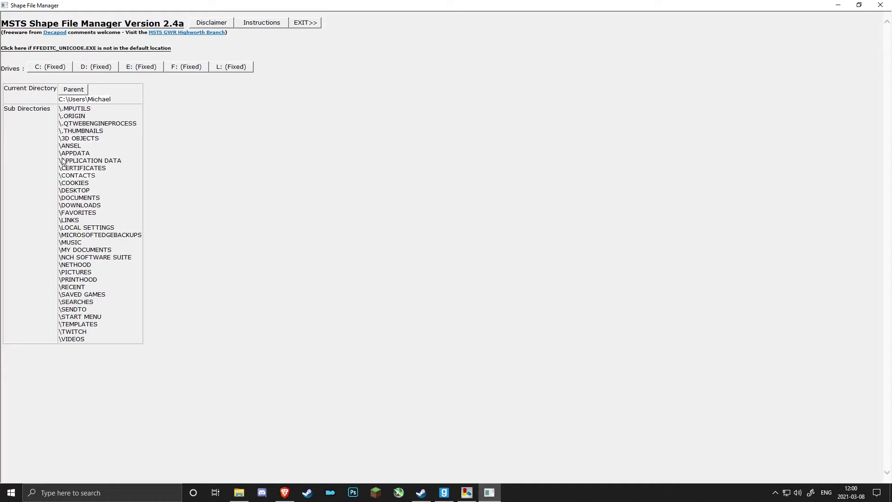
click(76, 191)
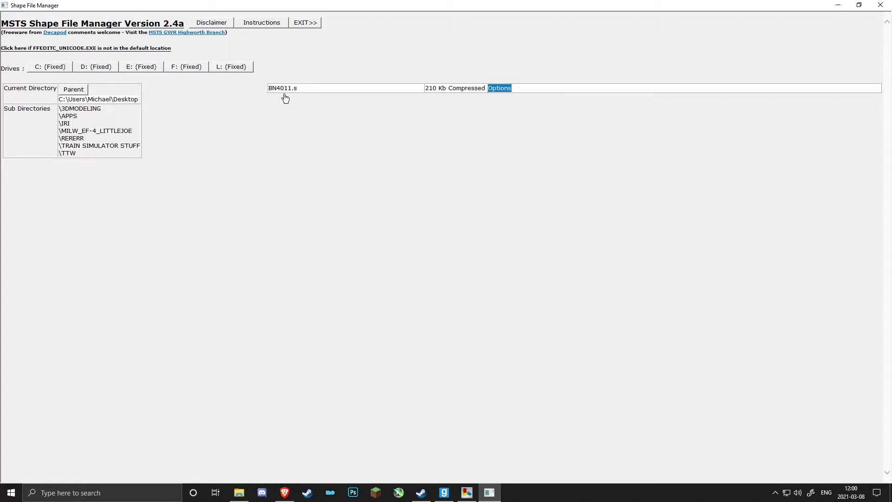
Step: Uncompress BN4011.s to 4699 Kb and minimize the Shape File Manager
click(499, 88)
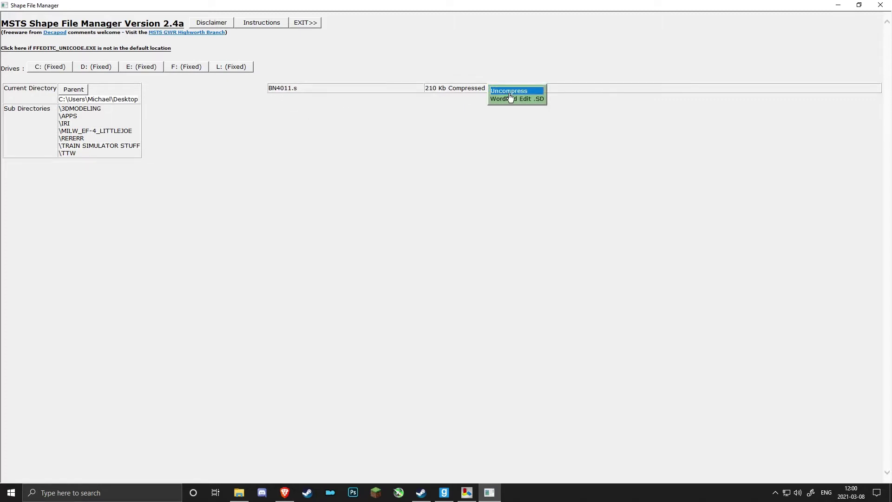
click(510, 92)
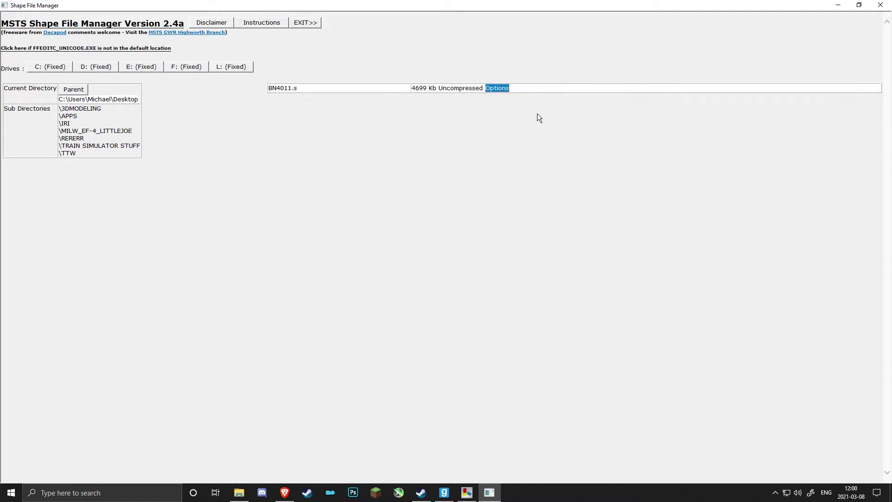
click(839, 6)
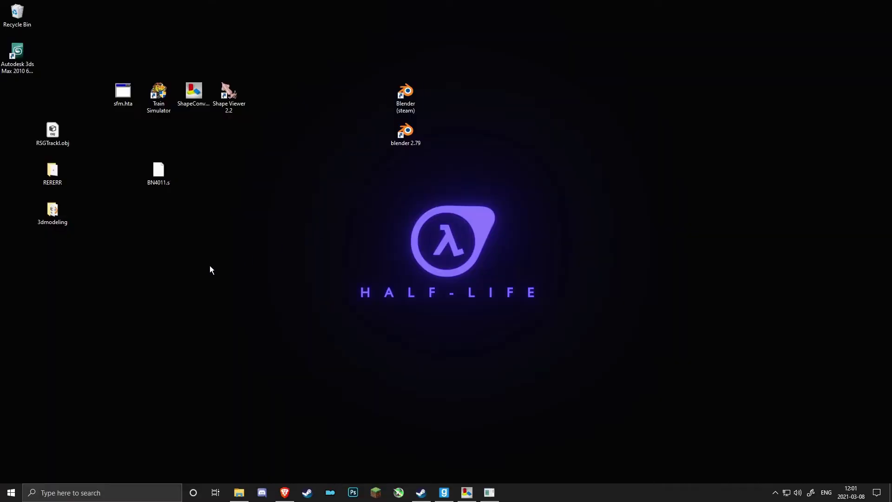
Step: Add the desktop BN4011.s to ShapeConverter's list and convert it, dismissing the success message
click(158, 179)
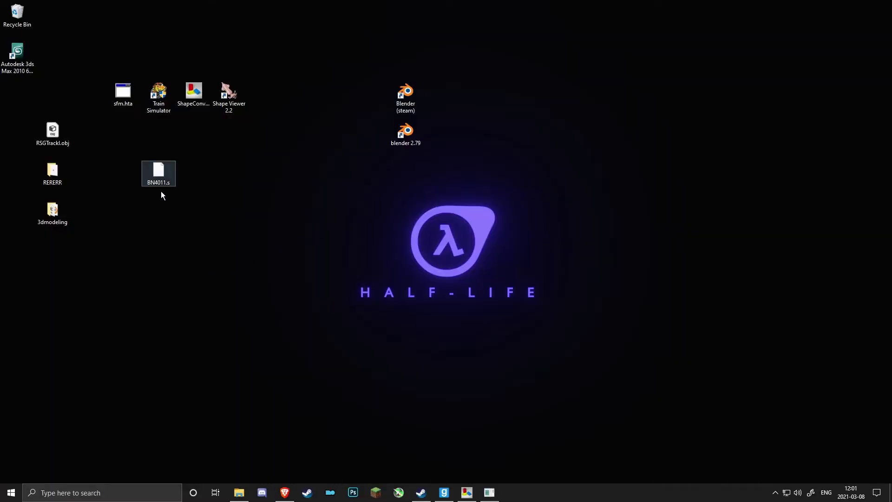
double_click(199, 105)
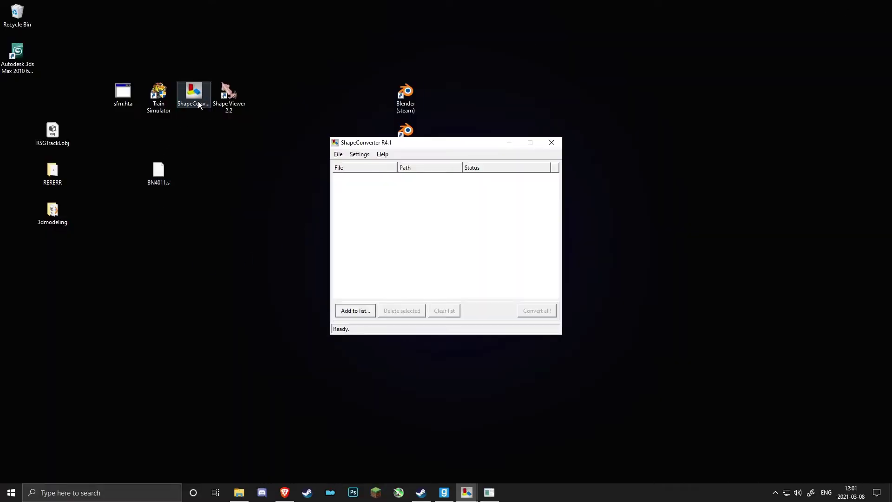
click(344, 155)
click(350, 165)
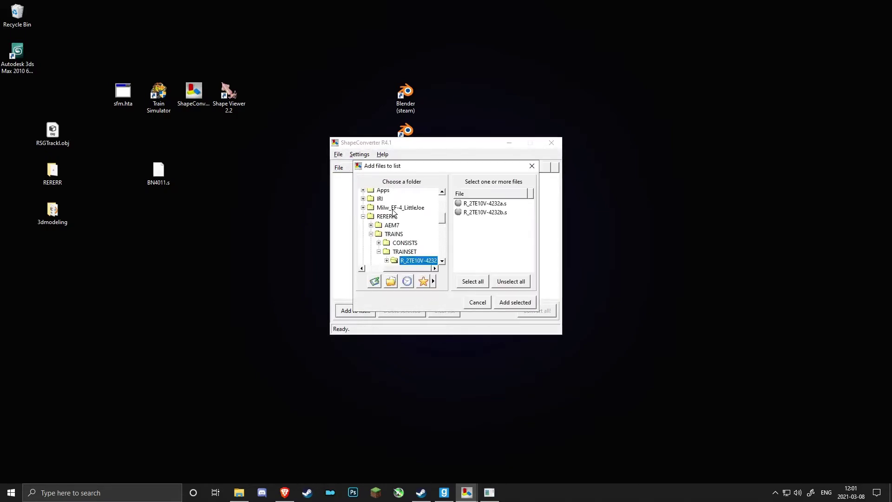
scroll(393, 219, up, 5)
scroll(386, 255, down, 2)
click(385, 226)
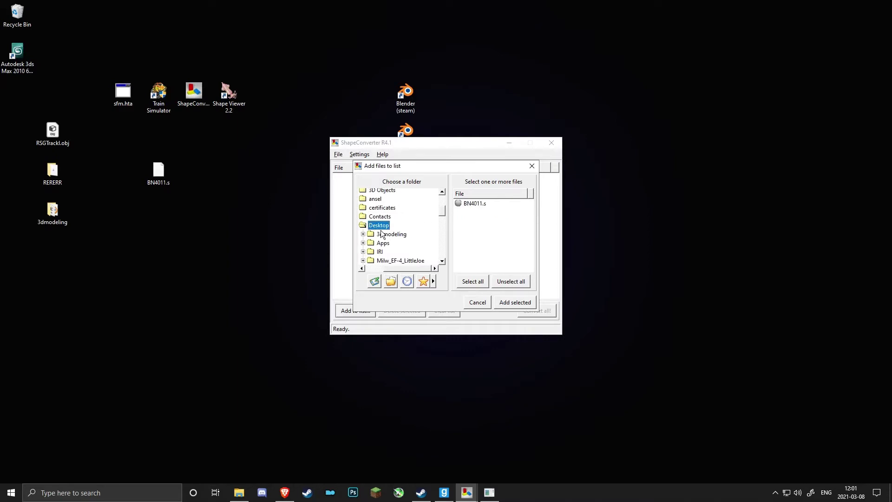
click(485, 206)
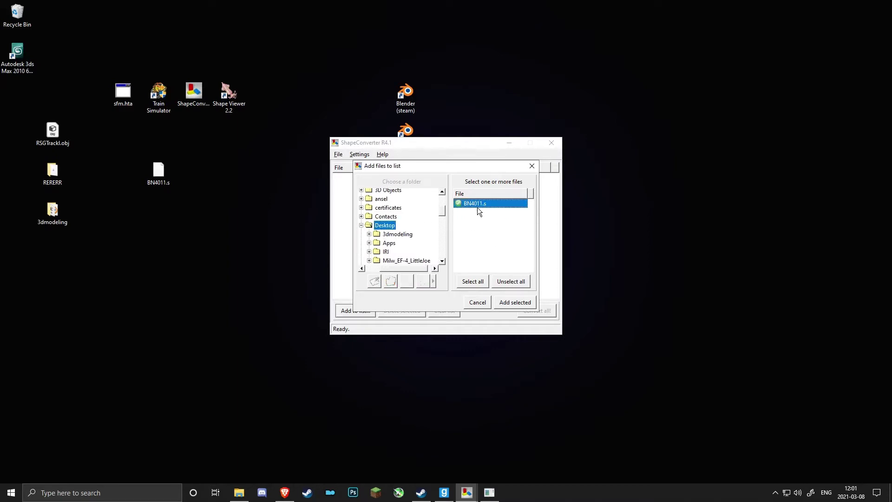
click(514, 302)
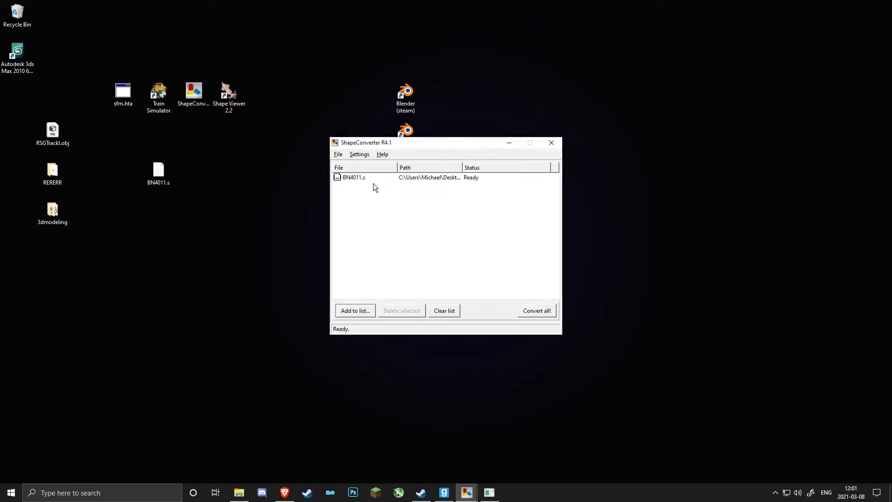
click(538, 315)
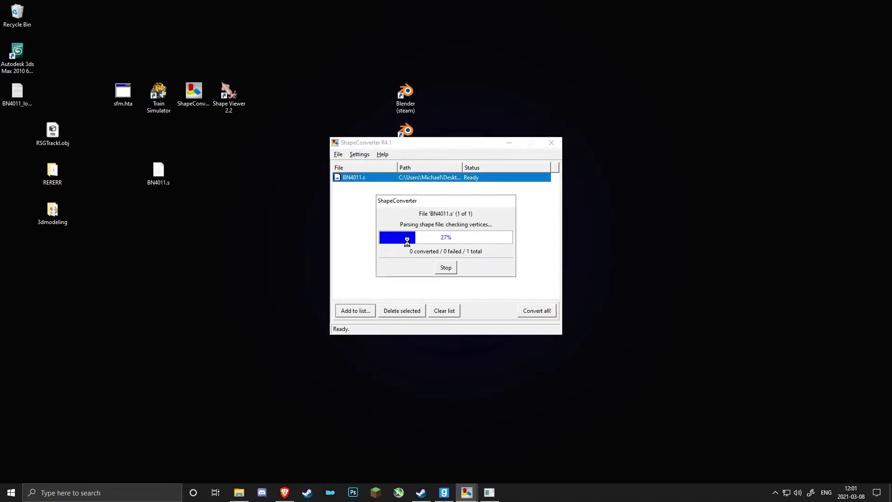
click(446, 257)
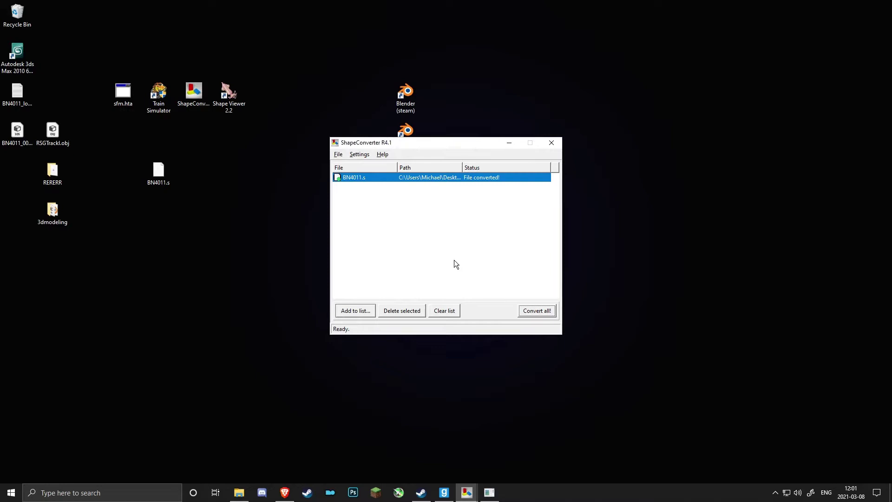
Step: Minimize ShapeConverter, move BN4011_00.3ds to the desktop centre, and select the blender 2.79 shortcut
click(509, 143)
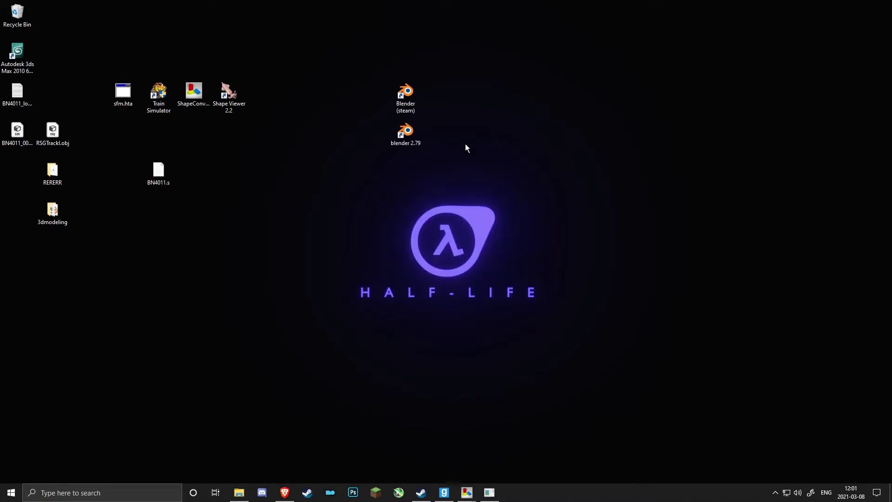
click(23, 139)
drag(18, 147, 301, 227)
click(17, 66)
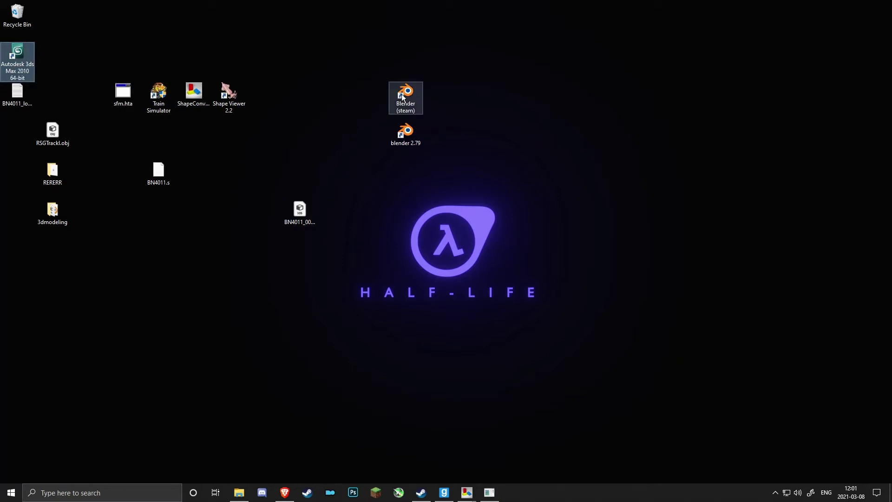
click(409, 107)
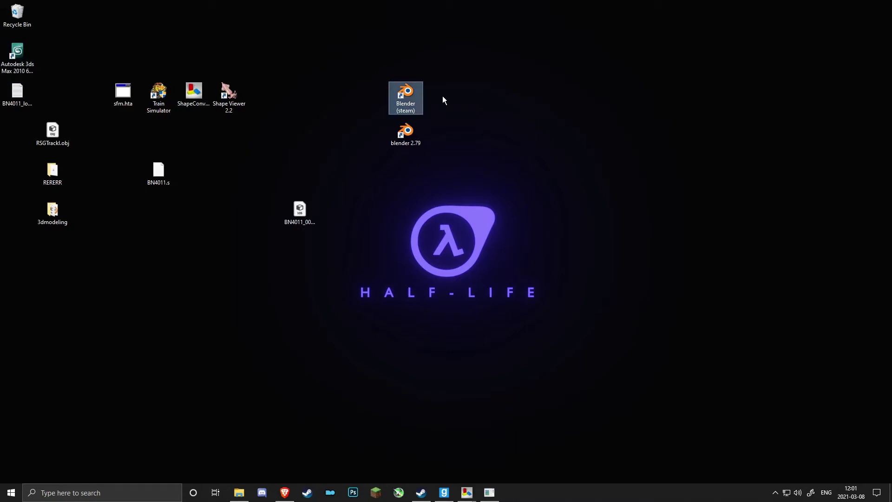
click(311, 212)
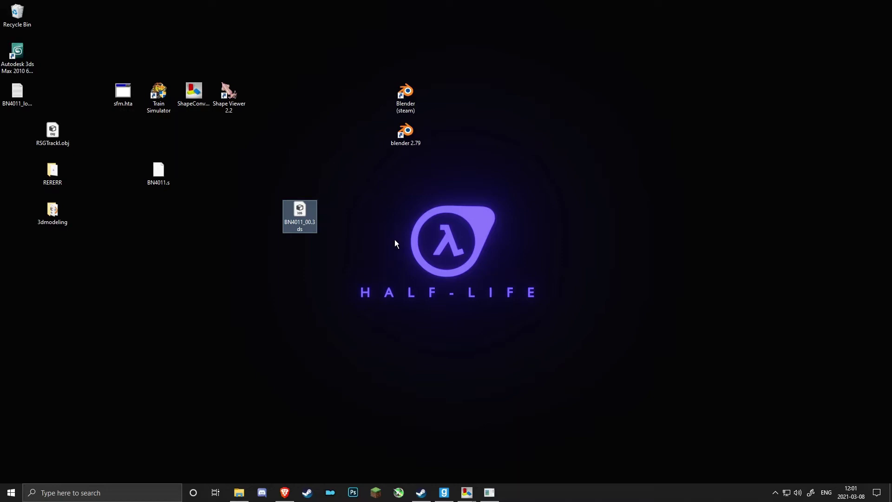
click(414, 139)
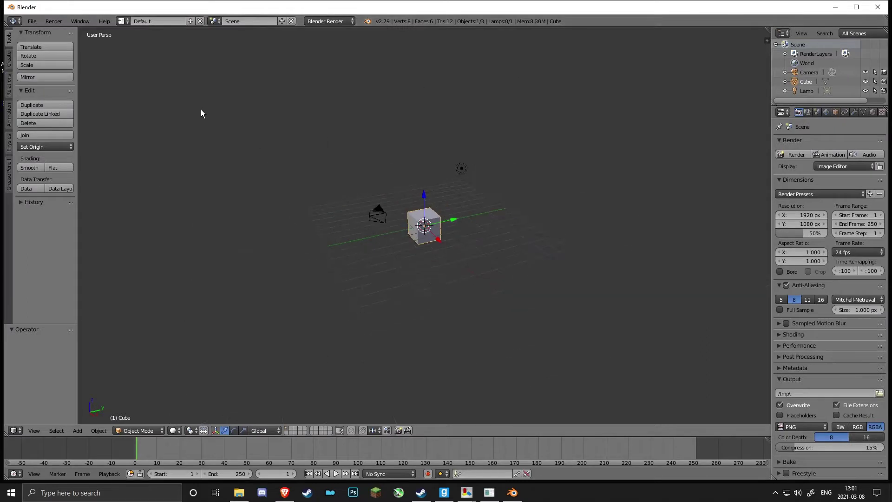
Step: Delete Blender's default cube, camera and lamp
scroll(324, 127, up, 4)
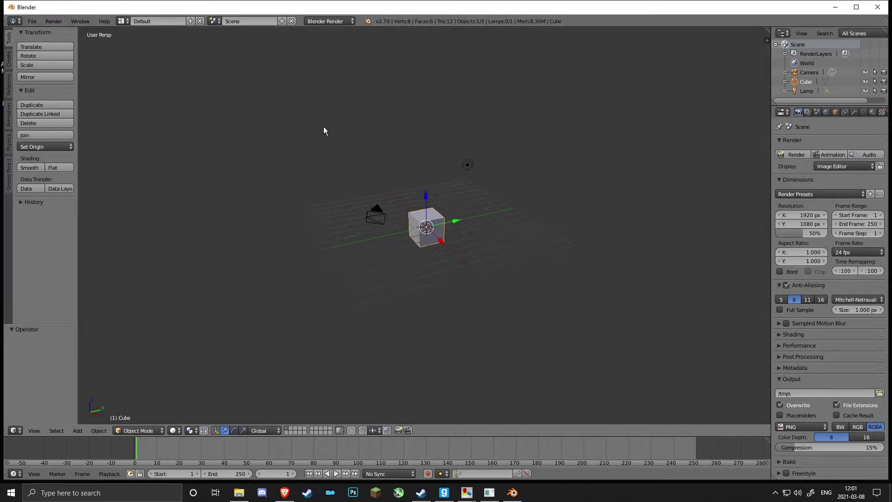
mouse_move(287, 93)
ctrl+mouse_down()
mouse_move(195, 275)
mouse_move(205, 260)
ctrl+mouse_up()
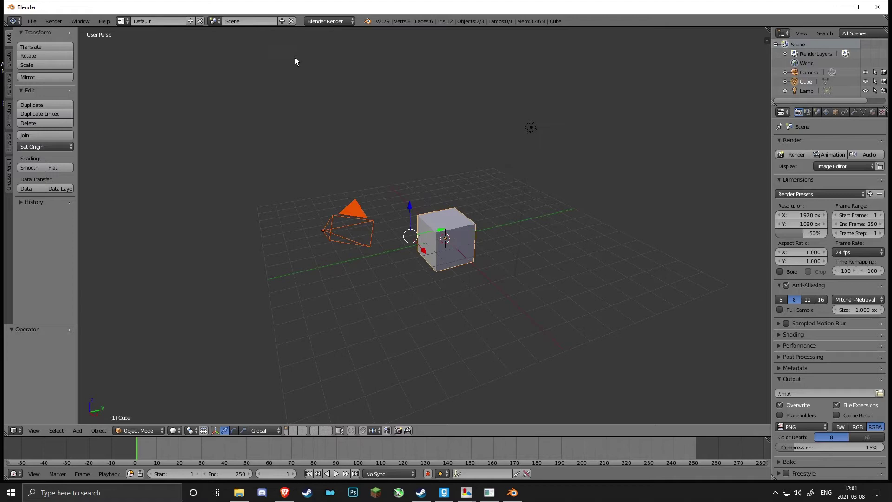
ctrl+drag(295, 55, 256, 204)
key(x)
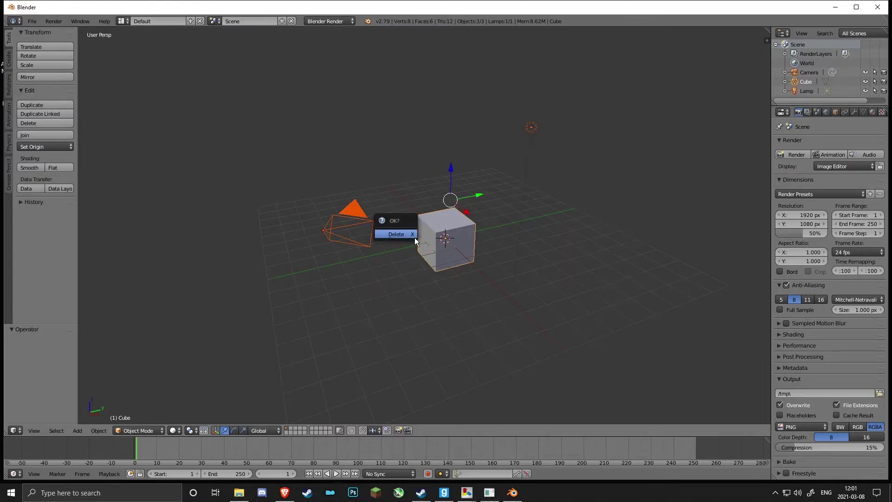
click(414, 237)
drag(525, 10, 492, 7)
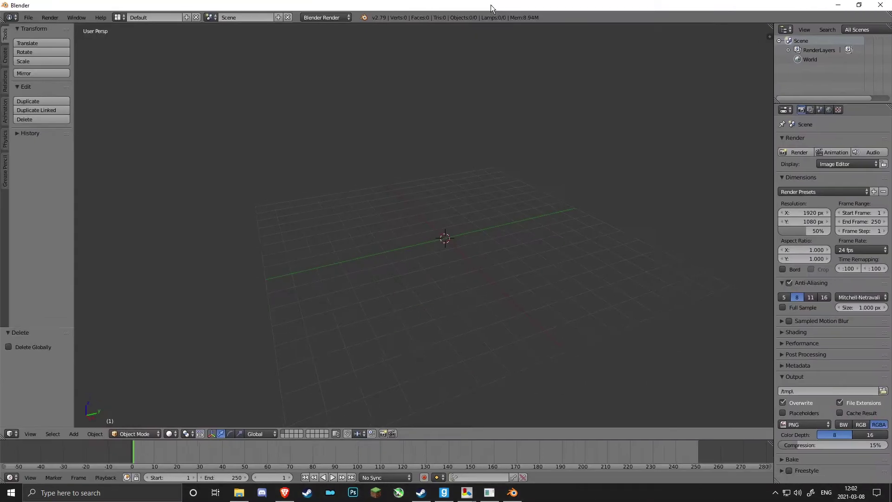
Step: Import Desktop/BN4011_00.3ds via File > Import > 3D Studio (.3ds)
click(29, 19)
mouse_move(55, 203)
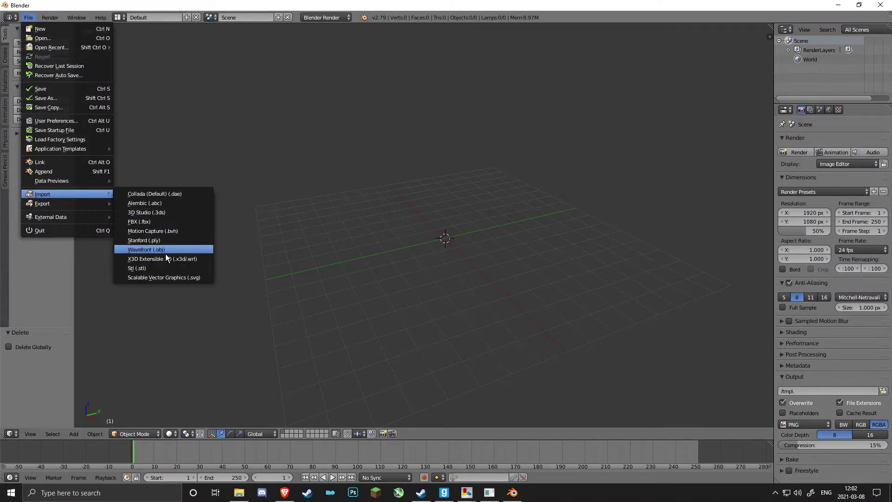
click(180, 213)
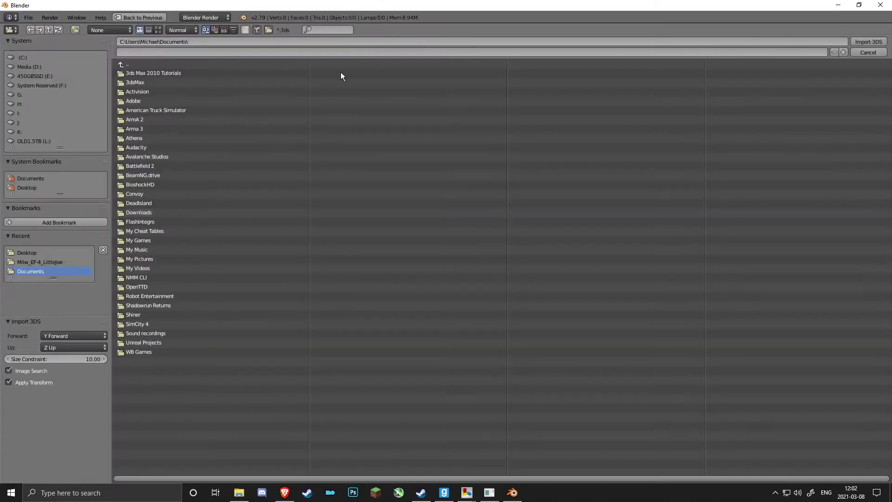
click(28, 253)
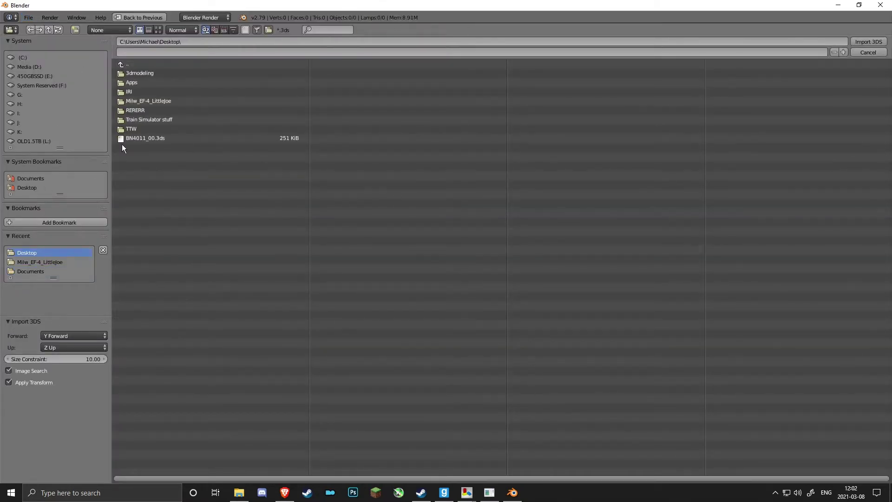
click(139, 138)
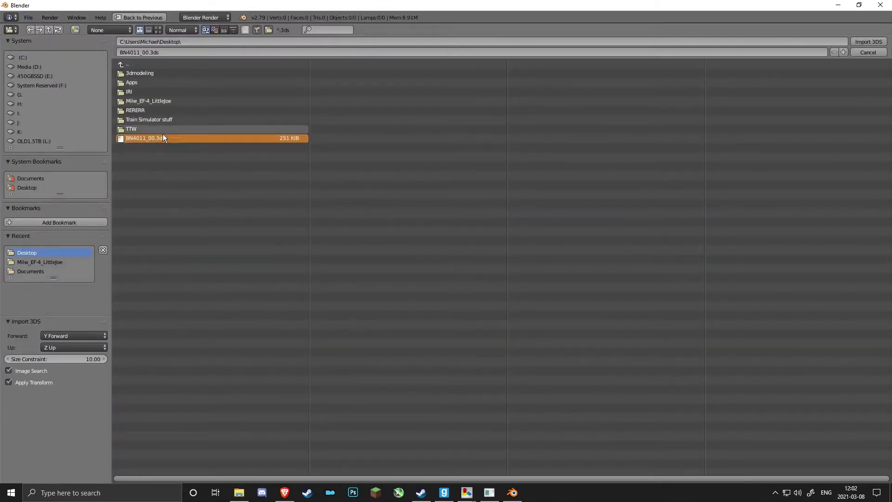
click(876, 42)
scroll(444, 238, up, 5)
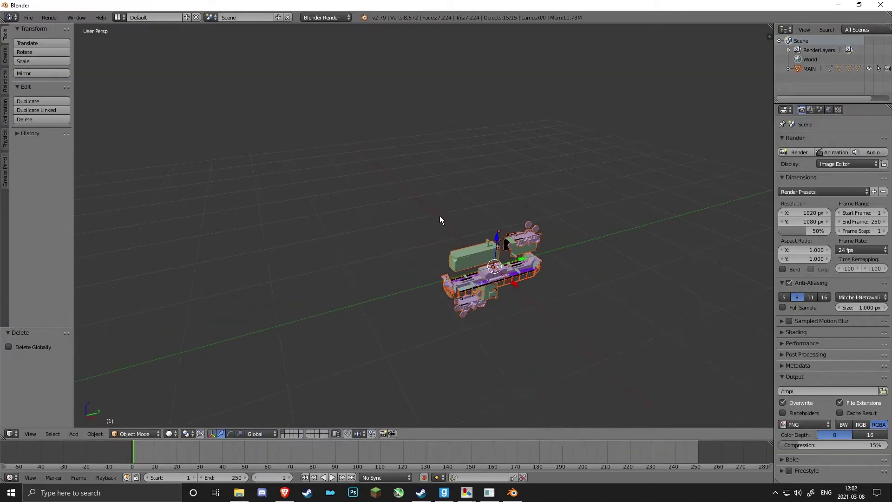
middle_drag(439, 219, 506, 219)
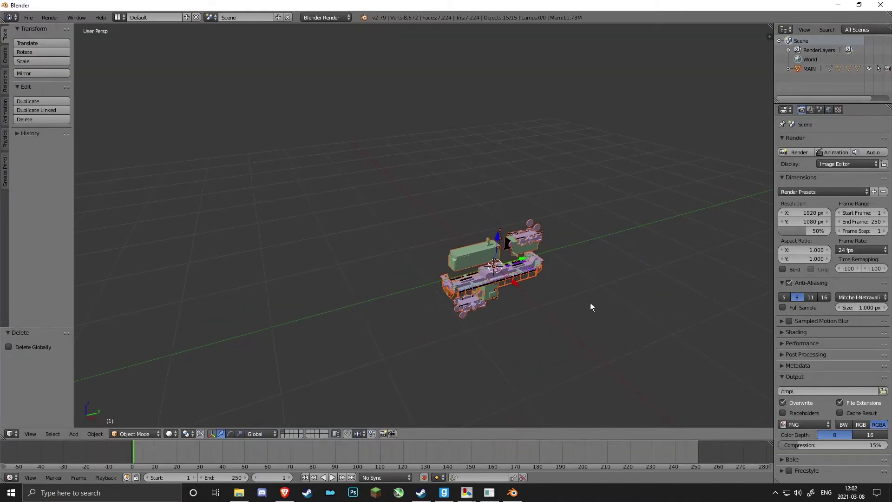
middle_drag(591, 307, 376, 380)
scroll(460, 325, up, 4)
middle_drag(460, 326, 440, 252)
scroll(472, 269, down, 4)
scroll(395, 227, up, 3)
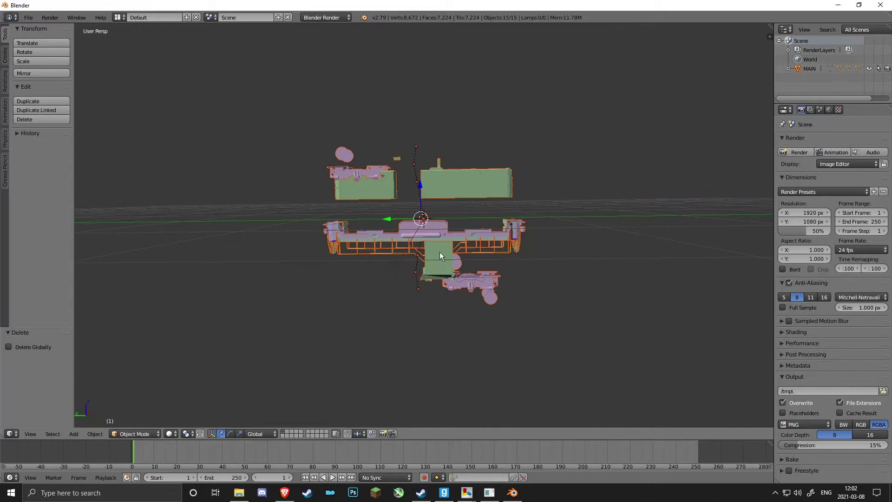
scroll(439, 251, down, 3)
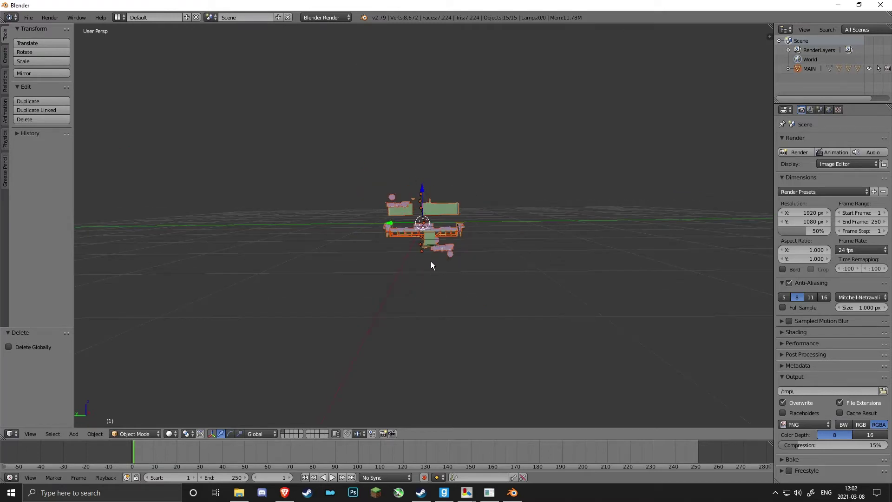
scroll(429, 262, up, 8)
scroll(411, 258, down, 2)
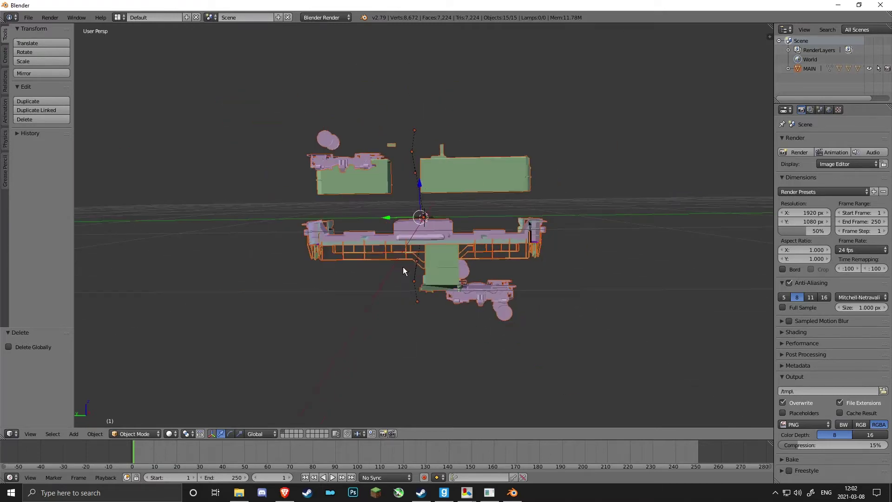
middle_drag(378, 266, 581, 295)
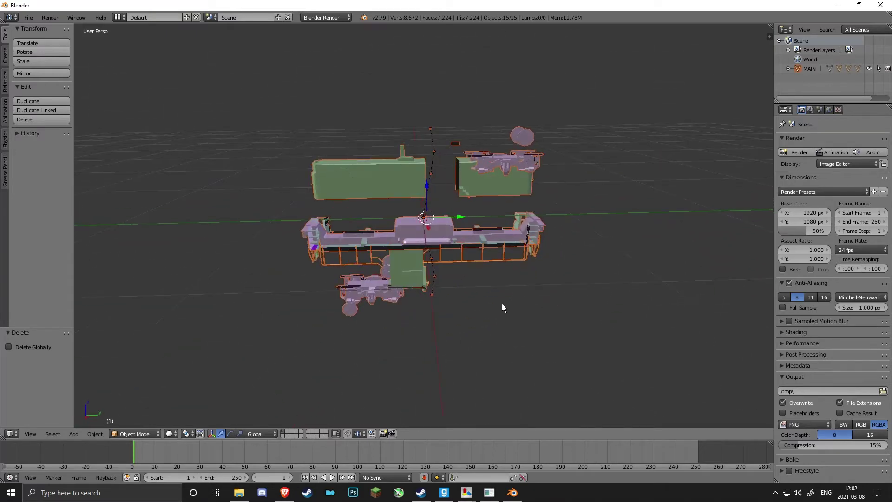
scroll(469, 305, down, 4)
scroll(367, 266, up, 4)
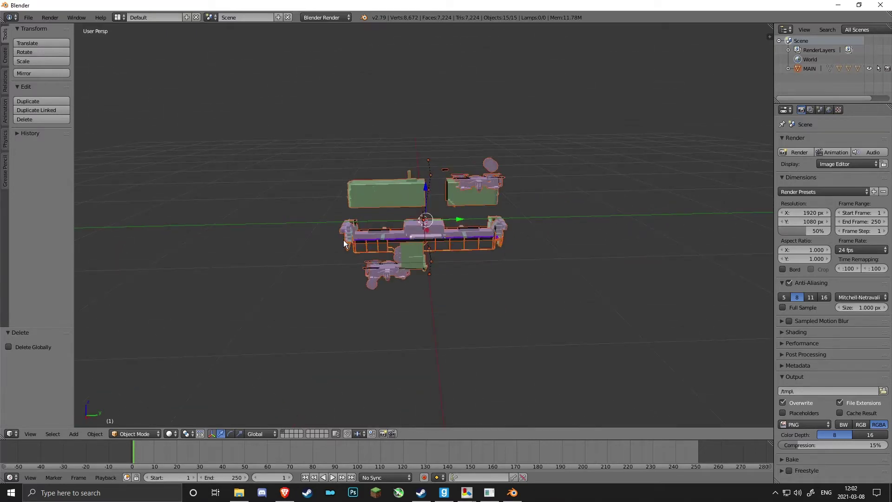
scroll(288, 185, down, 3)
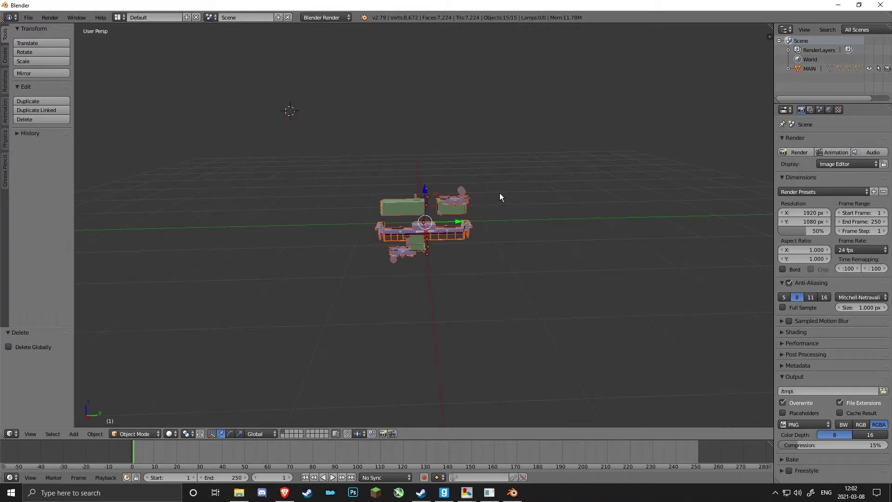
scroll(373, 191, up, 5)
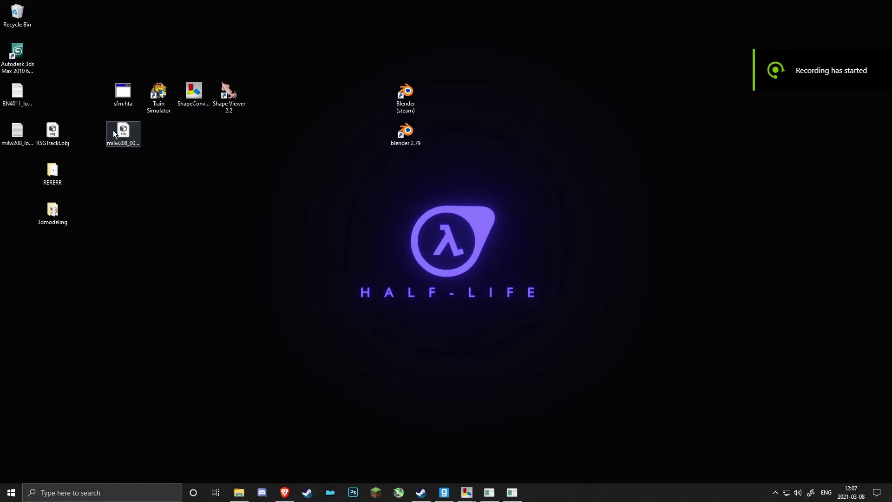
Step: Launch Blender 2.79 and delete the default cube, camera and lamp
click(130, 133)
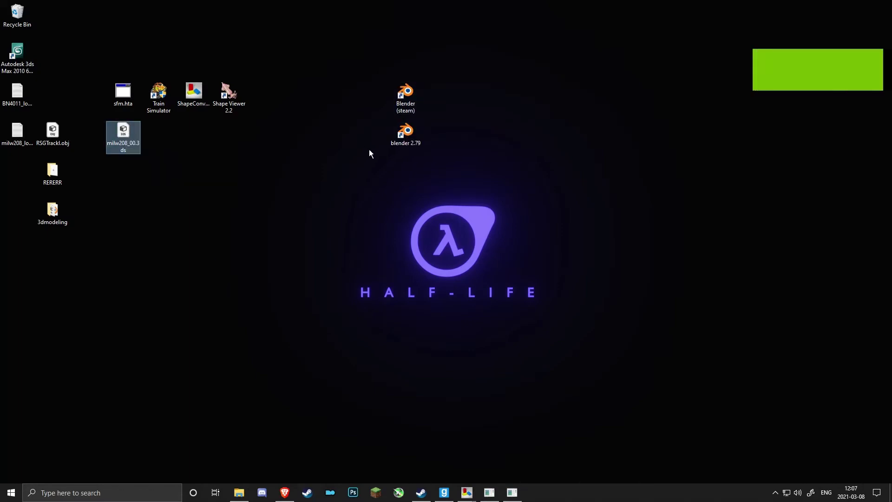
click(305, 158)
click(414, 136)
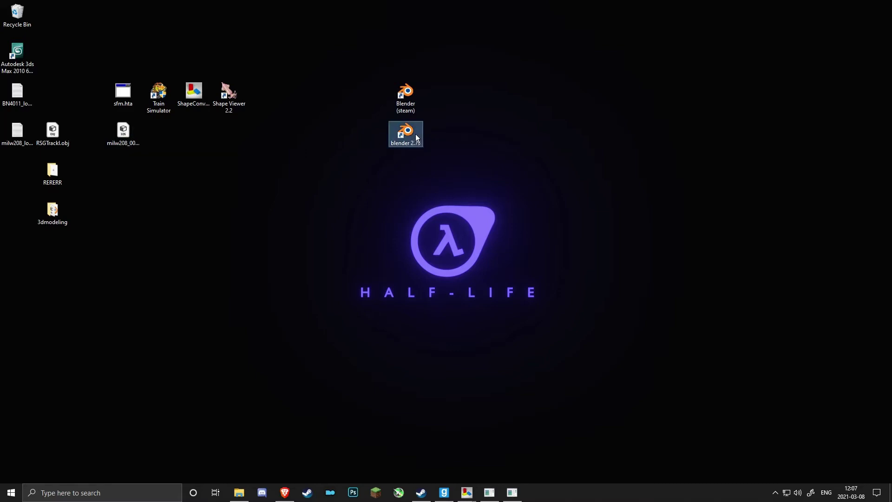
double_click(408, 138)
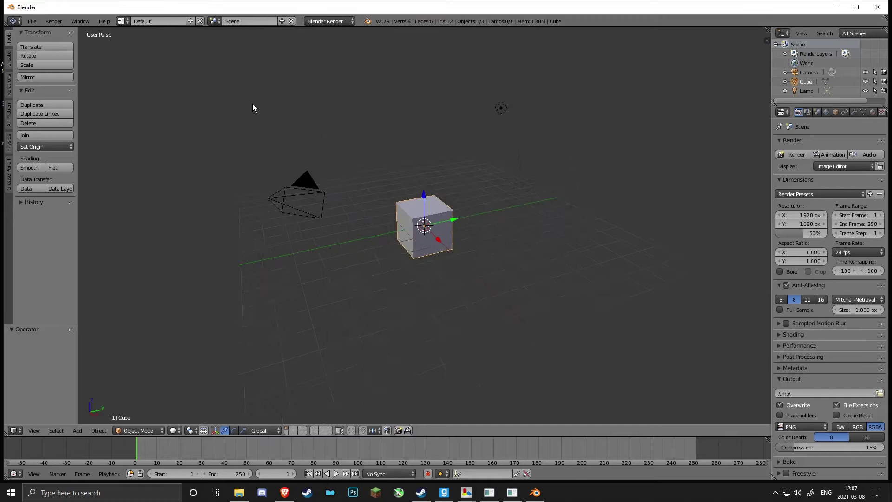
mouse_move(256, 104)
ctrl+mouse_down()
mouse_move(570, 191)
mouse_move(285, 311)
ctrl+mouse_up()
scroll(285, 311, down, 3)
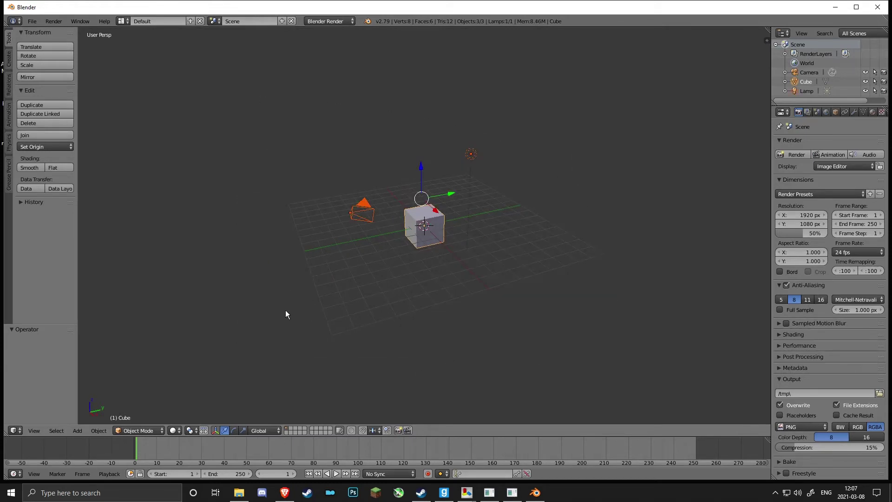
key(Delete)
Step: Import milw208_00.3ds from the Desktop as a 3D Studio (.3ds) file
click(32, 21)
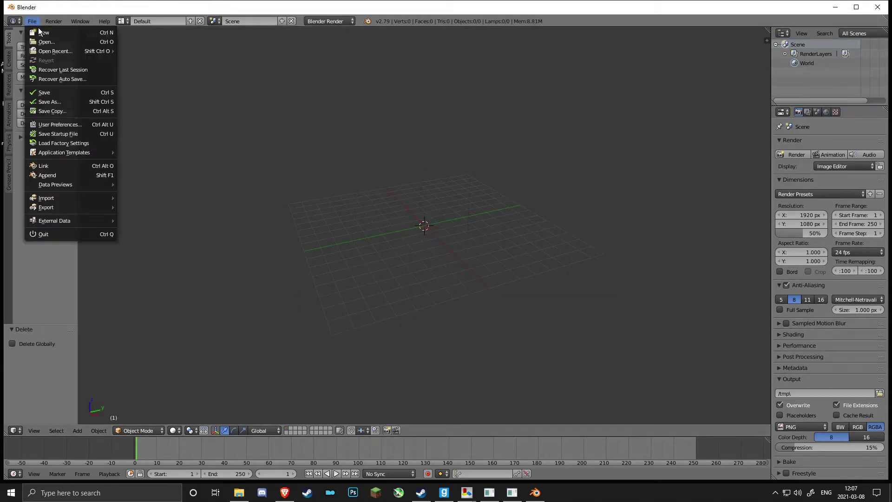
mouse_move(58, 200)
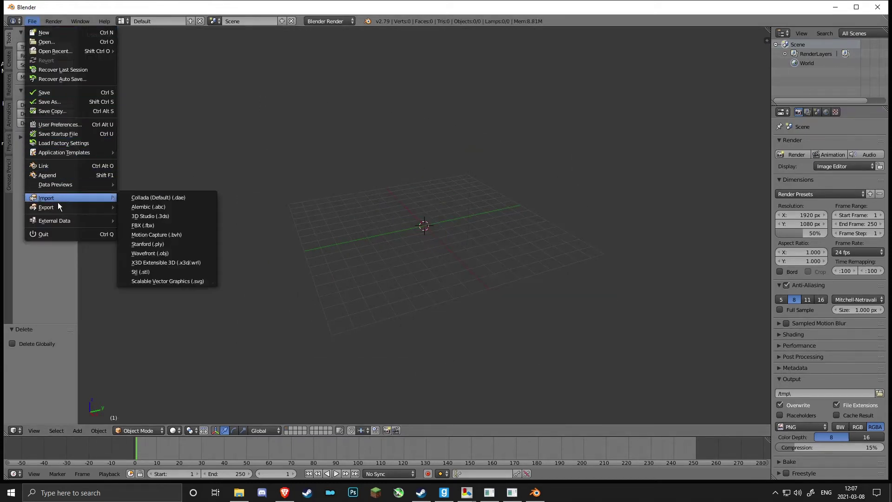
click(173, 219)
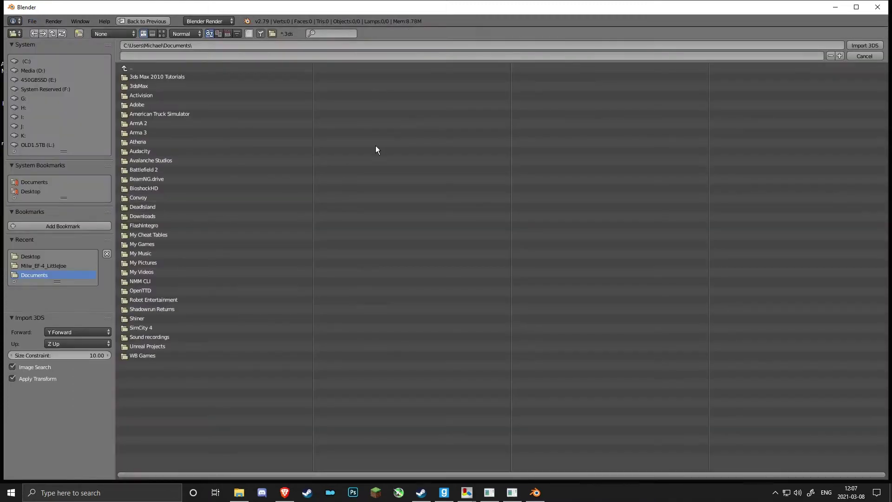
click(27, 257)
click(185, 142)
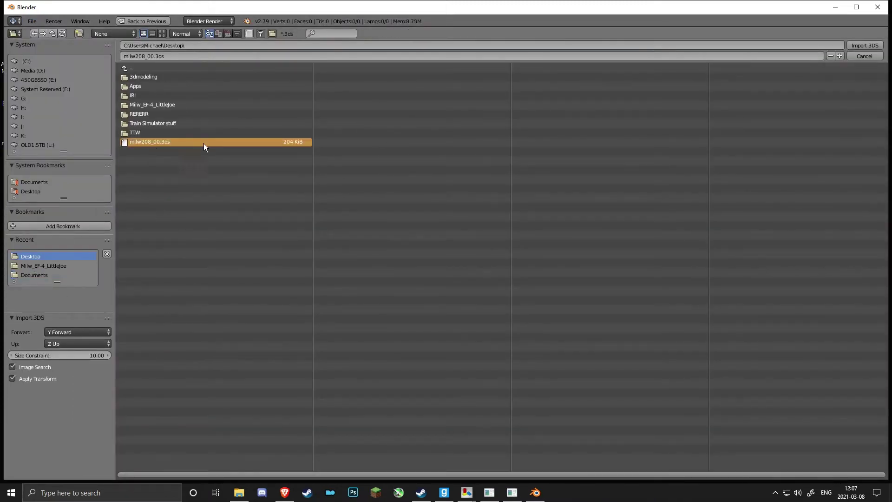
click(878, 46)
Step: Orbit and zoom around the imported locomotive, then reset the 3D cursor with Shift+C
scroll(399, 233, up, 12)
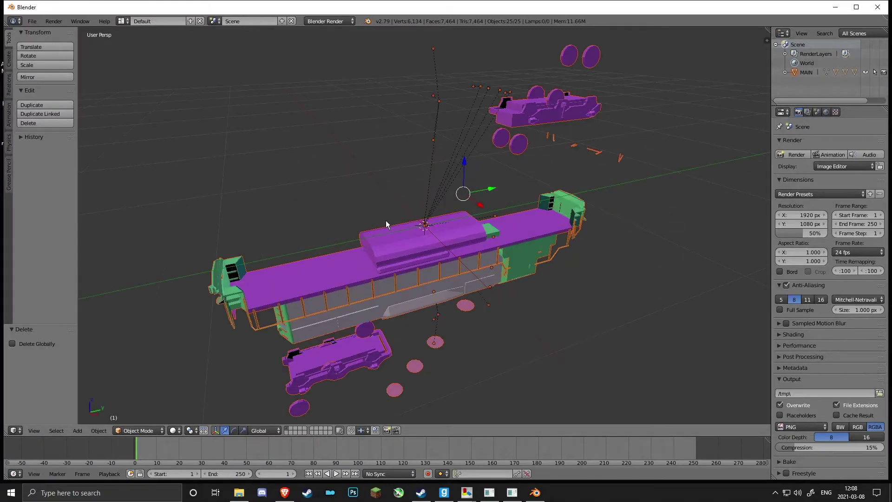
middle_drag(386, 220, 339, 234)
middle_drag(333, 169, 443, 173)
scroll(369, 153, down, 3)
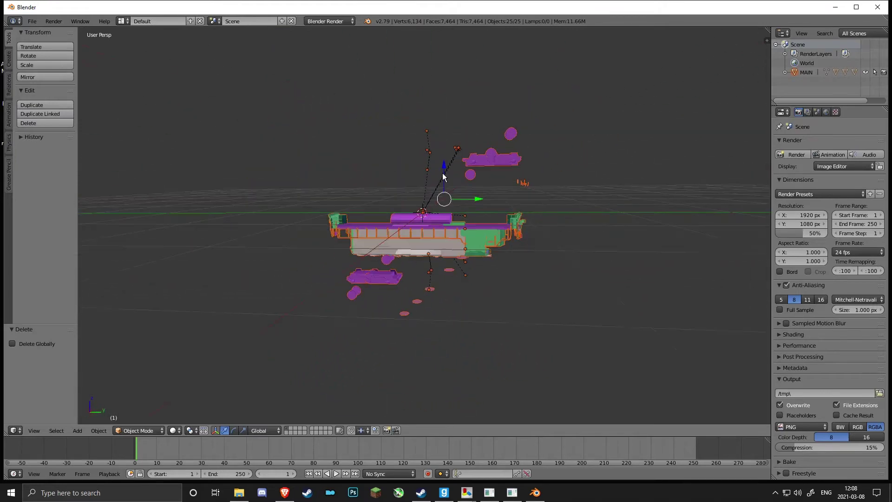
click(375, 82)
key(shift+c)
Step: Orbit to the locomotive's opposite side and an end-on view, then bring up the File menu
middle_drag(313, 148, 462, 159)
scroll(462, 159, down, 4)
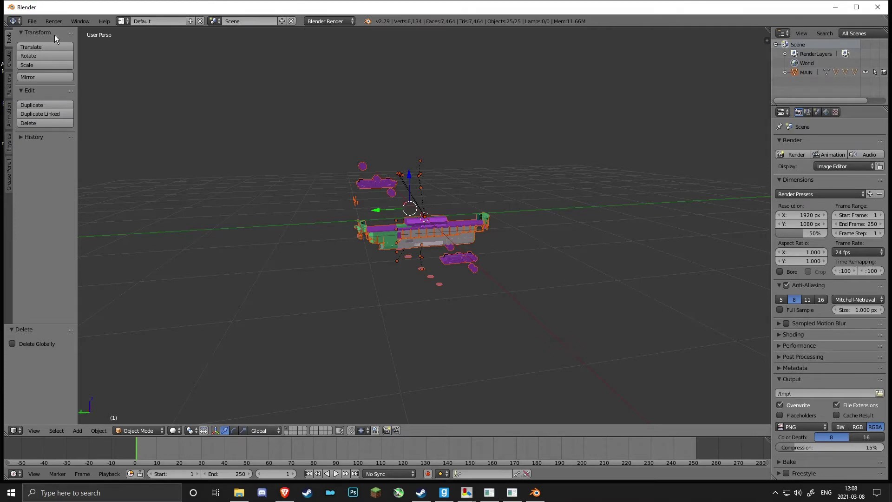
scroll(420, 145, up, 5)
scroll(465, 151, down, 7)
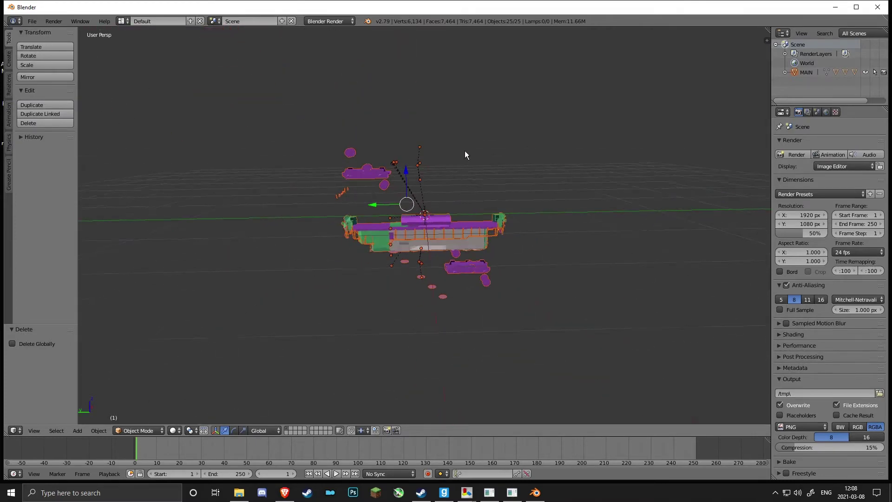
mouse_move(466, 153)
middle_down()
mouse_move(379, 135)
mouse_move(418, 189)
mouse_move(466, 157)
middle_up()
scroll(466, 157, up, 3)
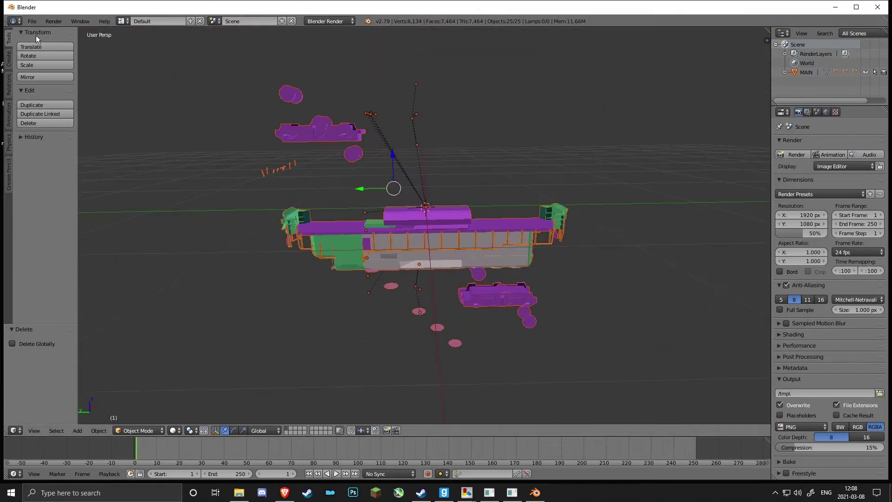
click(32, 21)
Step: Export the locomotive as Wavefront untitled.obj into Documents, then close Blender
mouse_move(68, 210)
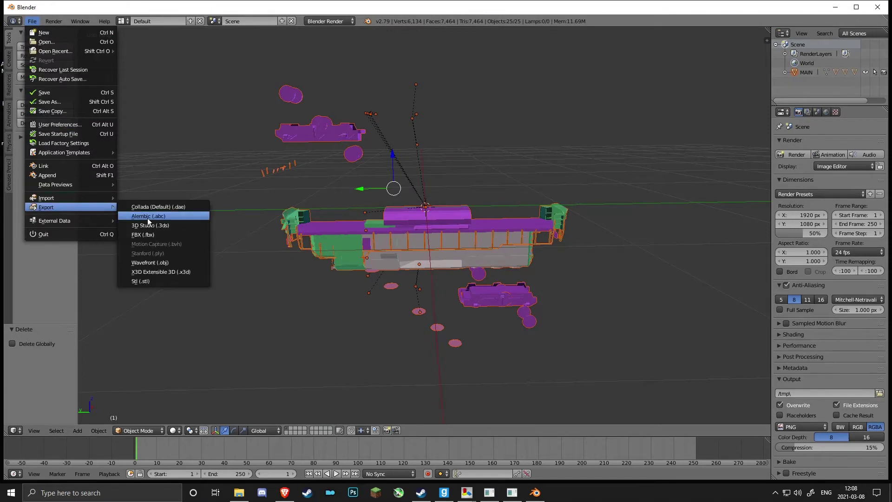
click(167, 267)
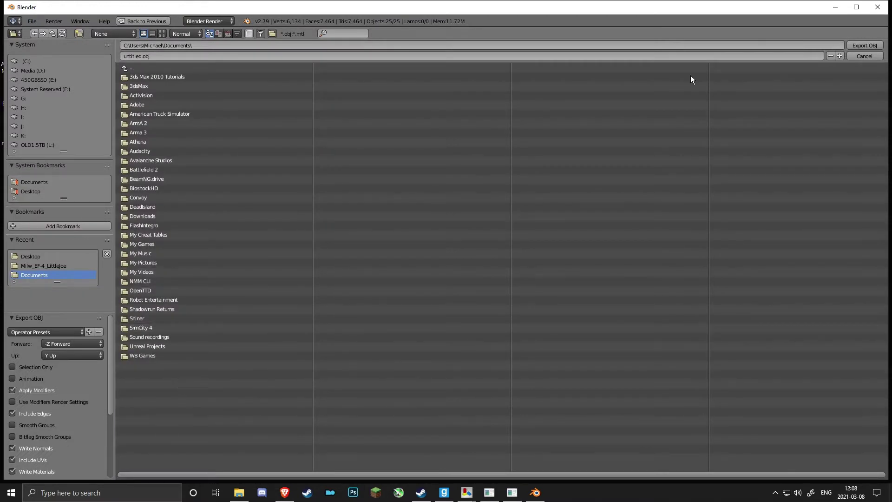
click(864, 56)
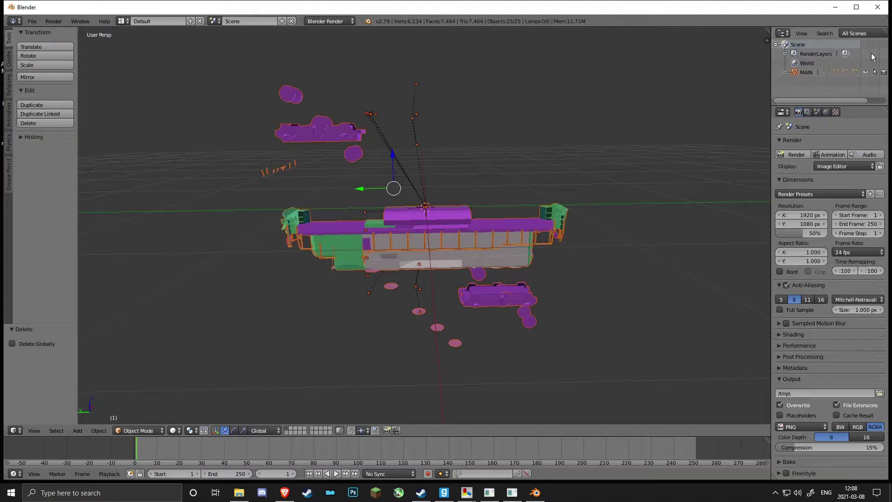
click(885, 12)
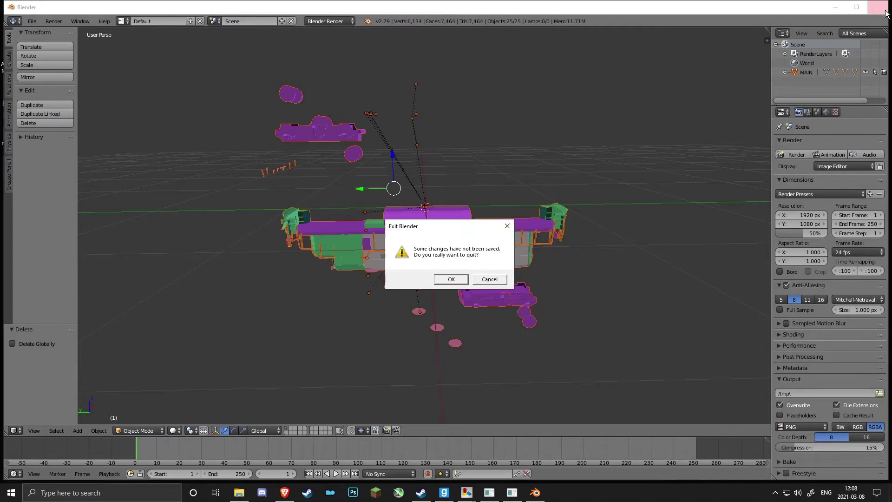
Step: Quit Blender without saving and move untitled.obj and untitled.mtl from Documents onto the desktop
click(457, 282)
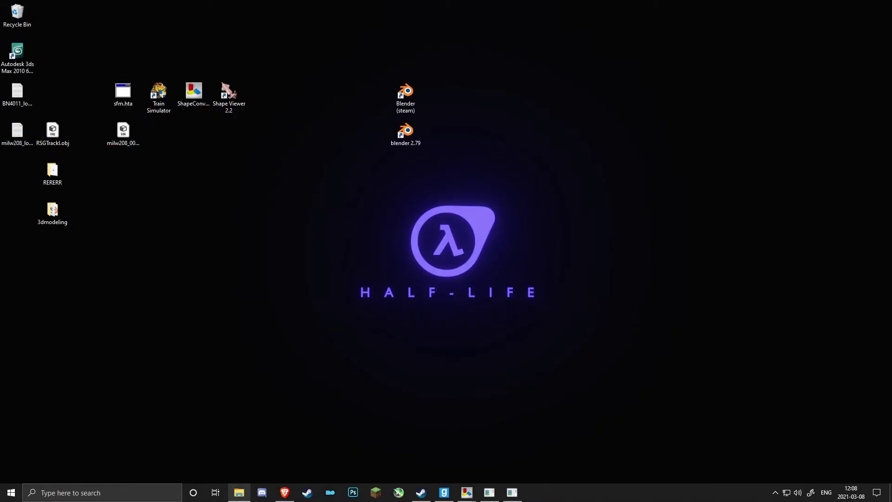
click(239, 492)
click(42, 131)
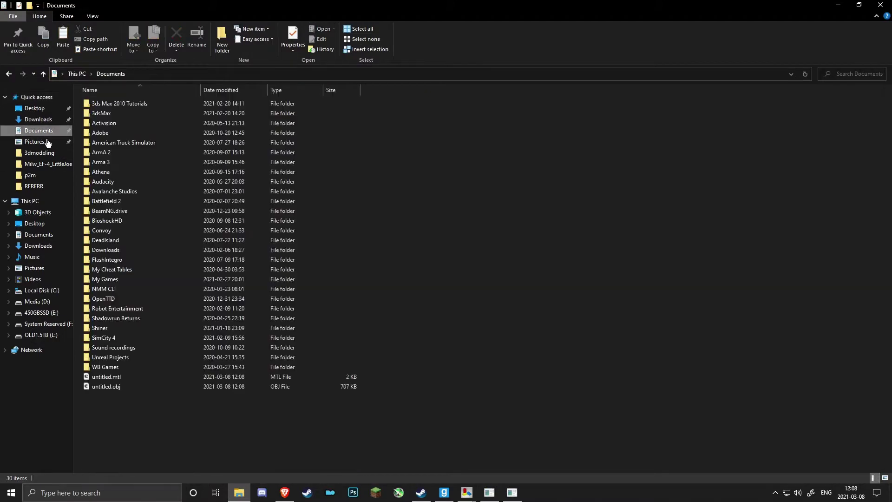
click(126, 389)
key(shift+Up)
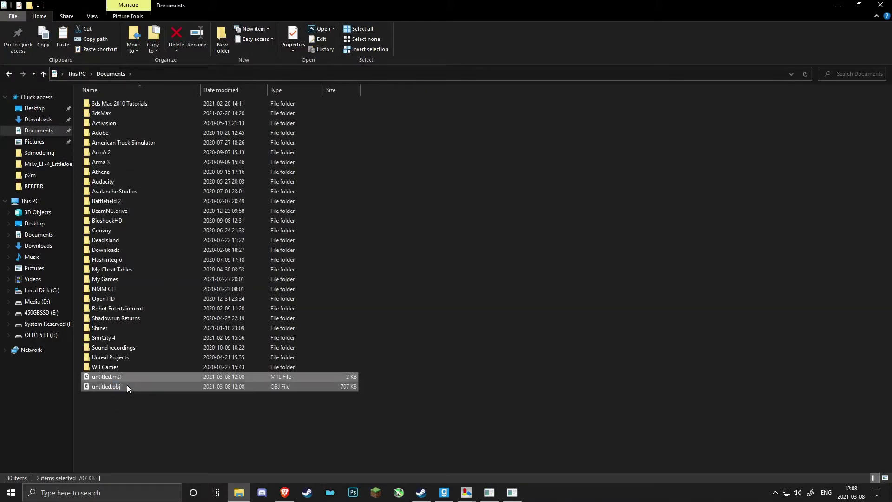
key(super+Down)
key(super+Down)
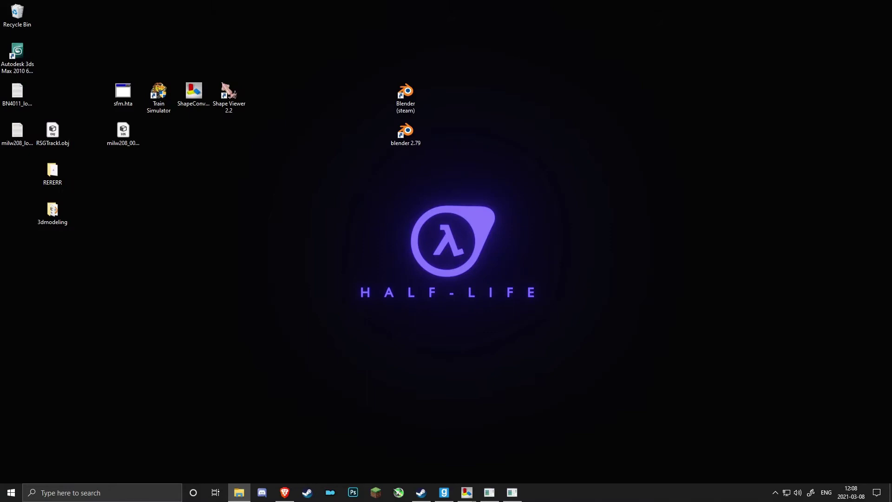
drag(891, 298, 154, 240)
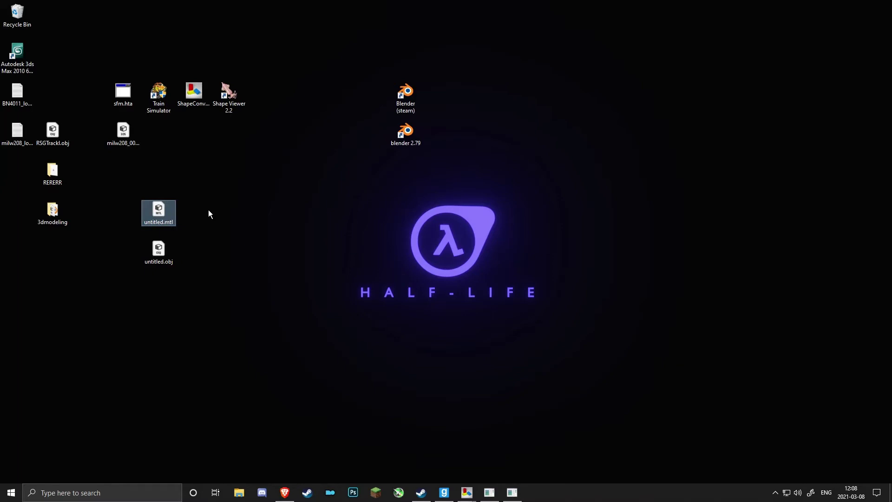
Step: Delete untitled.mtl and milw208_00.3ds, placing untitled.obj in the desktop's left column
key(Delete)
drag(169, 265, 203, 226)
click(132, 139)
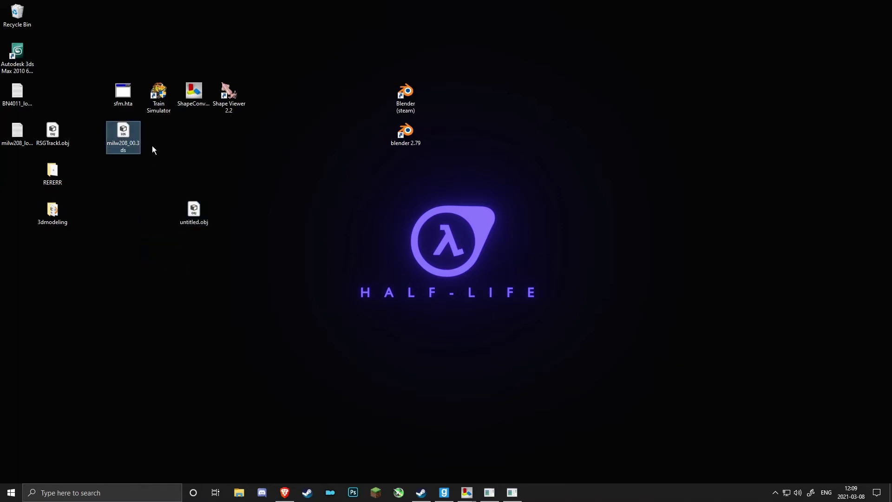
key(Delete)
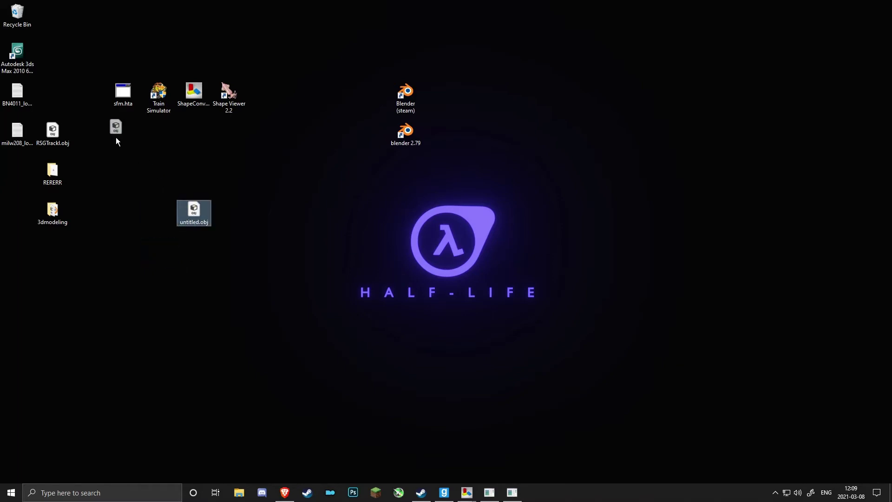
drag(117, 142, 123, 178)
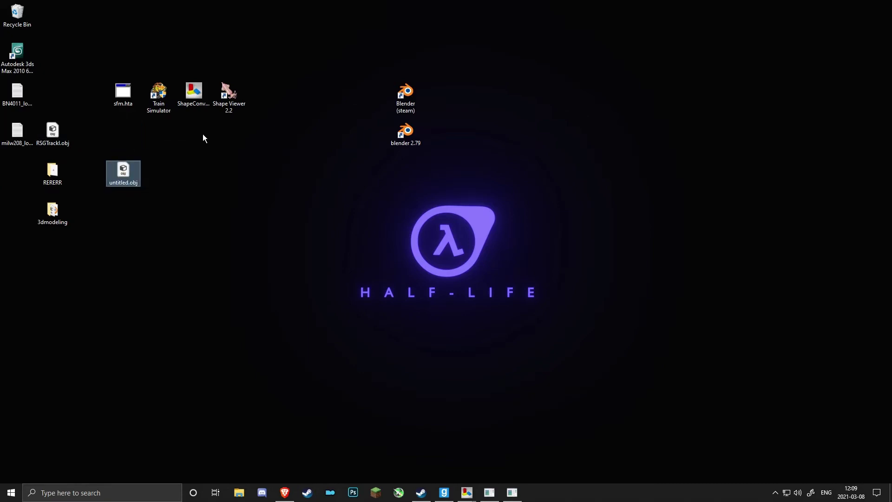
Step: Launch Blender 2.92 and delete the default camera, cube and light
click(418, 97)
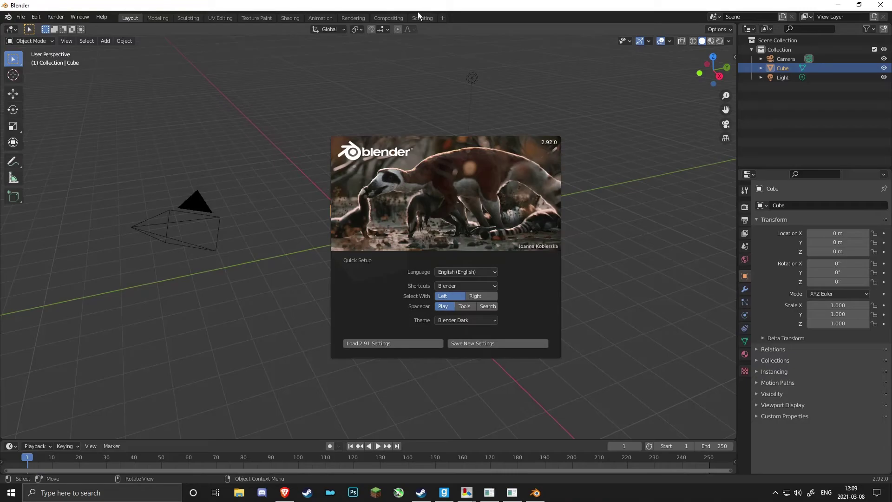
click(294, 119)
scroll(284, 135, down, 3)
drag(203, 116, 567, 271)
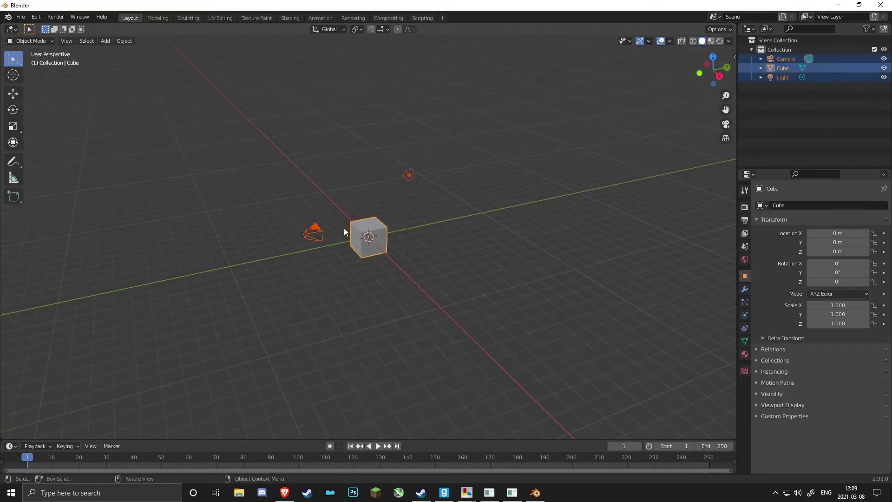
key(x)
click(344, 224)
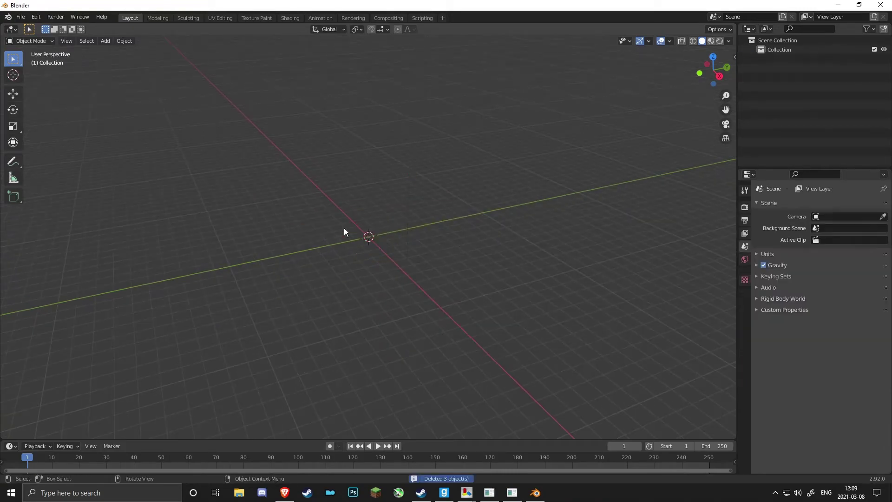
Step: Import Desktop/untitled.obj as a Wavefront OBJ file
click(21, 17)
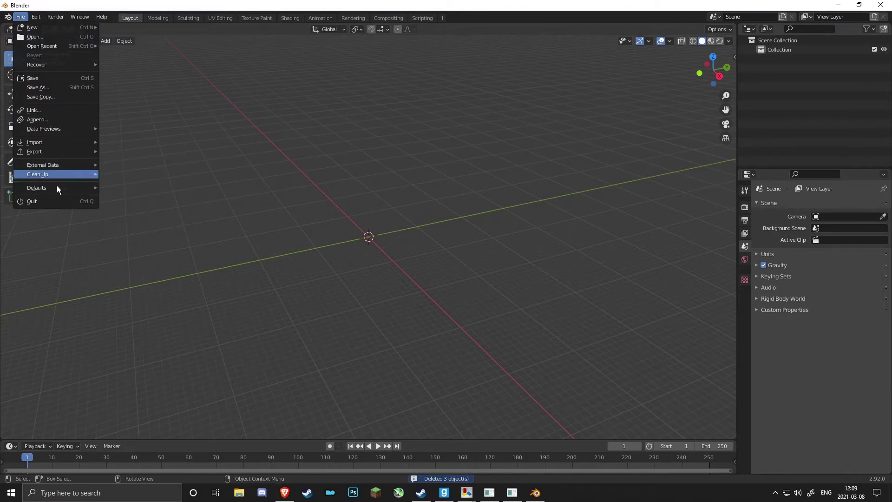
mouse_move(66, 145)
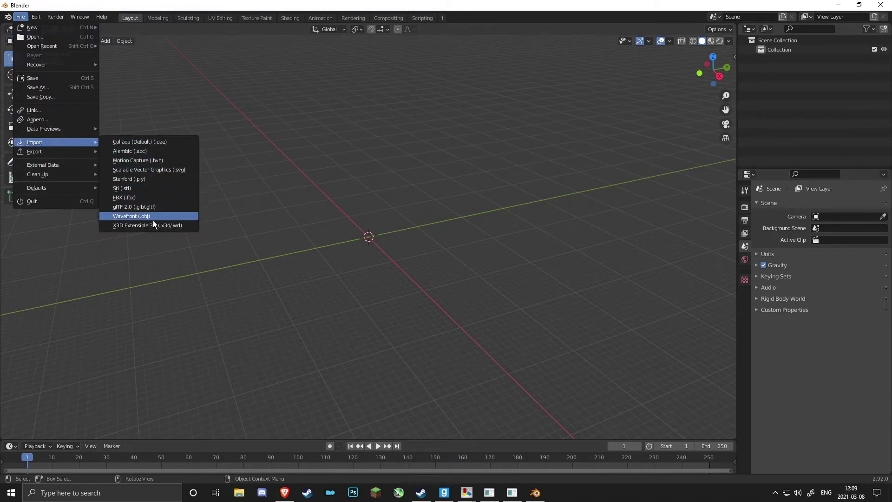
click(139, 216)
scroll(386, 233, down, 2)
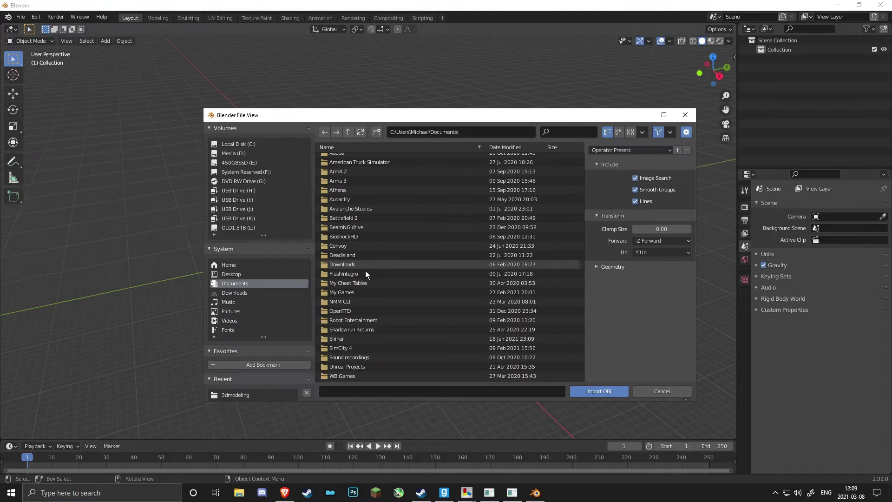
click(235, 275)
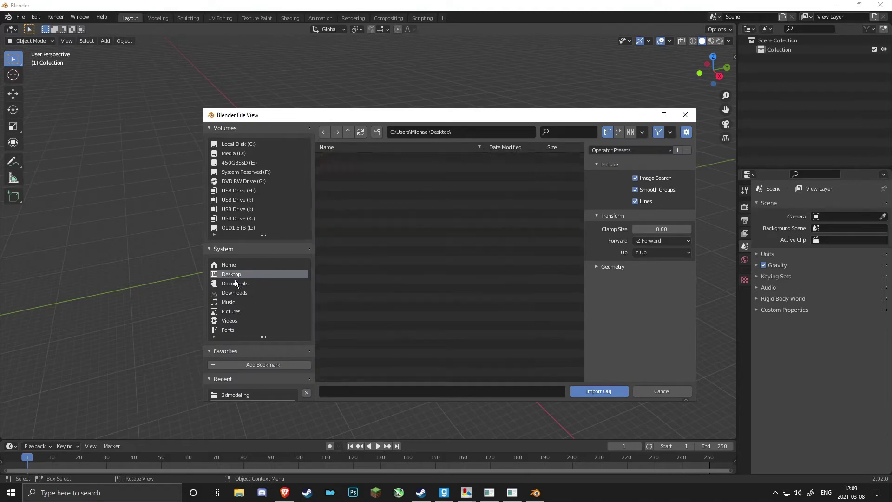
click(343, 233)
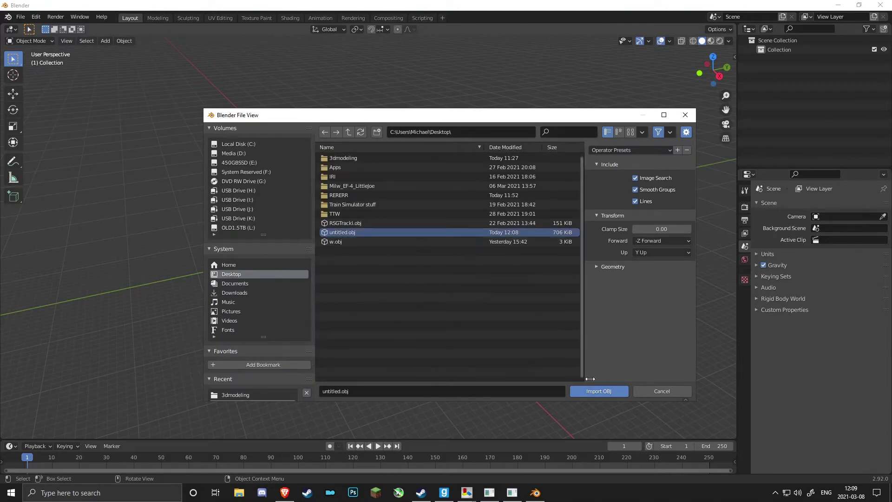
click(604, 393)
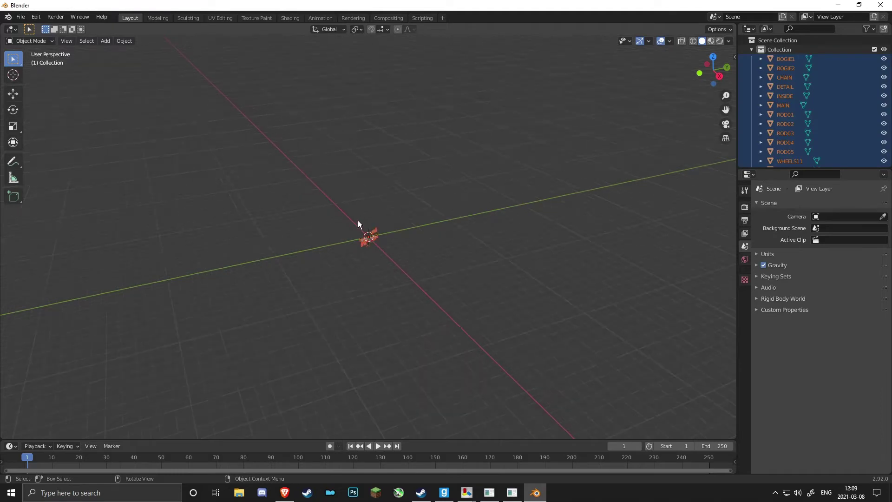
Step: Frame the imported parts and mirror them with a scale of -1
key(KP_Decimal)
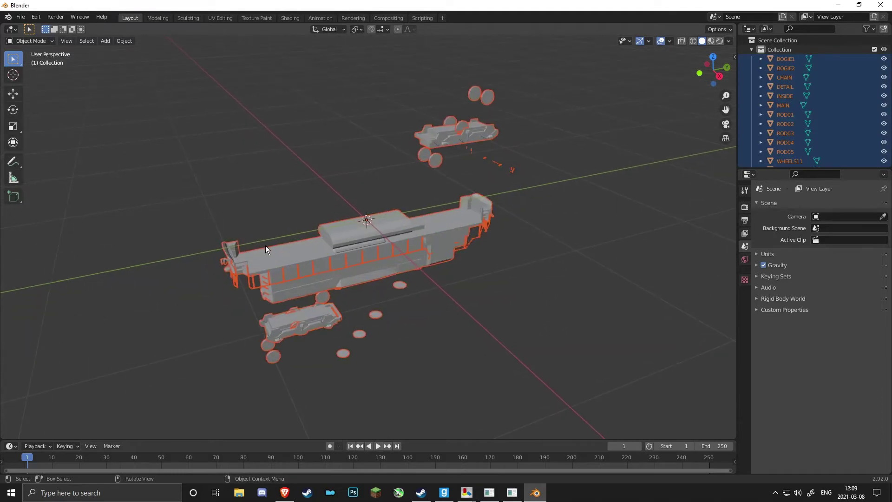
middle_drag(265, 245, 435, 230)
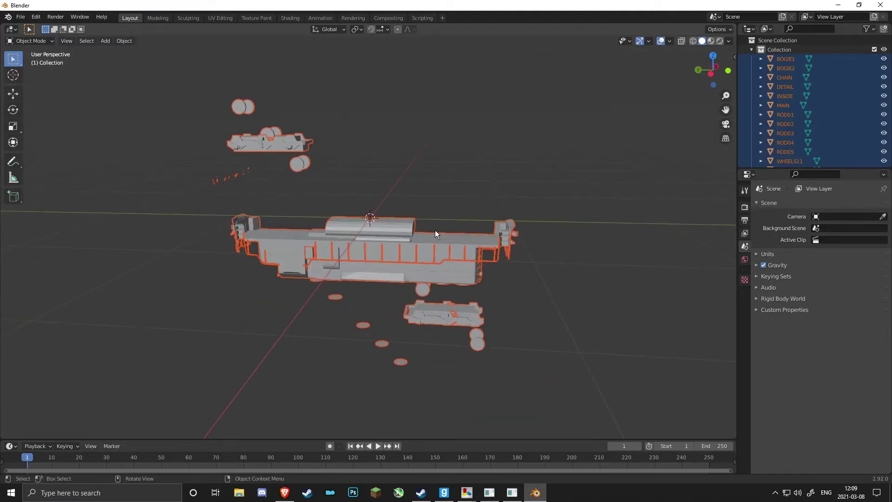
scroll(411, 225, down, 2)
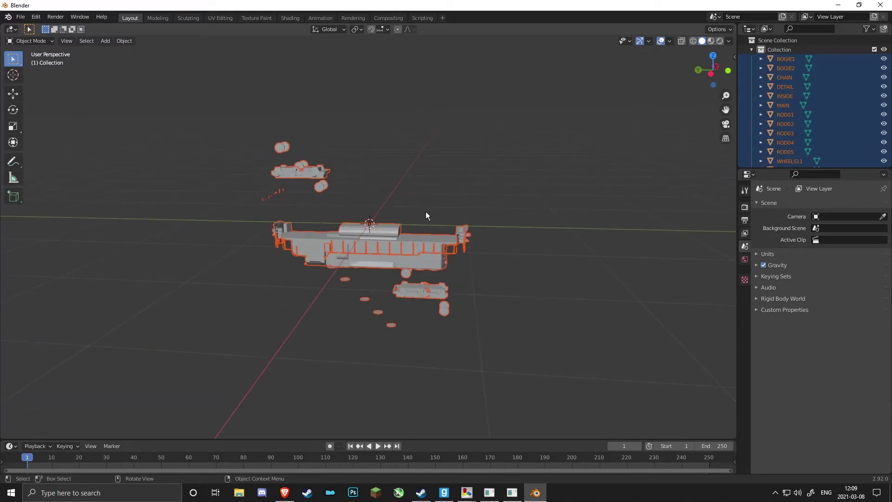
key(s)
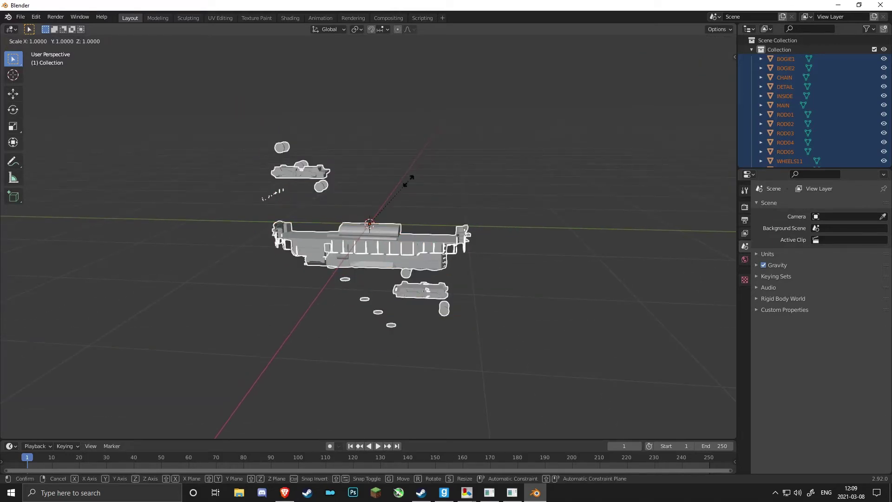
text(-1)
key(Return)
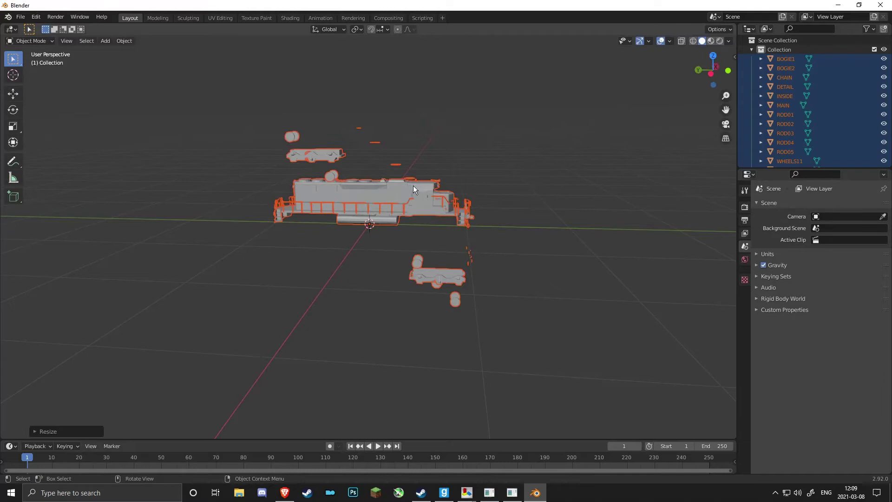
Step: Orbit and zoom around the mirrored train to view it front-on
middle_drag(503, 186, 339, 196)
scroll(451, 152, up, 4)
scroll(434, 211, up, 4)
scroll(361, 204, down, 3)
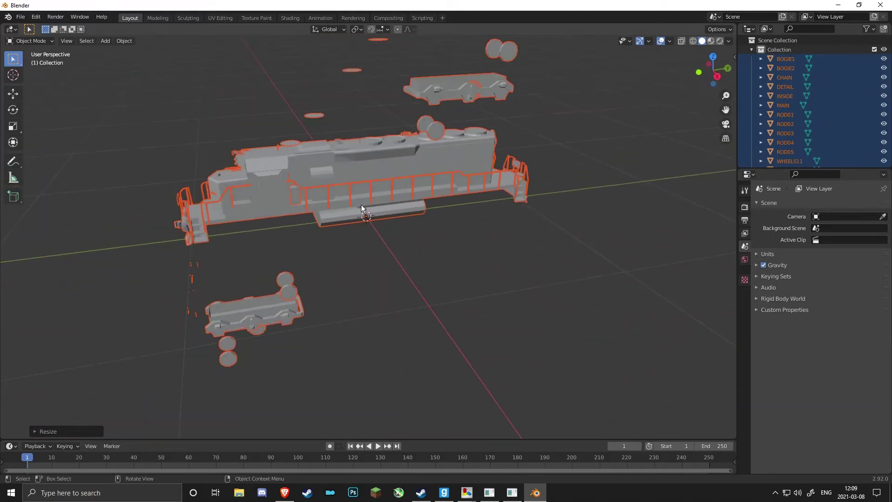
middle_drag(441, 217, 535, 201)
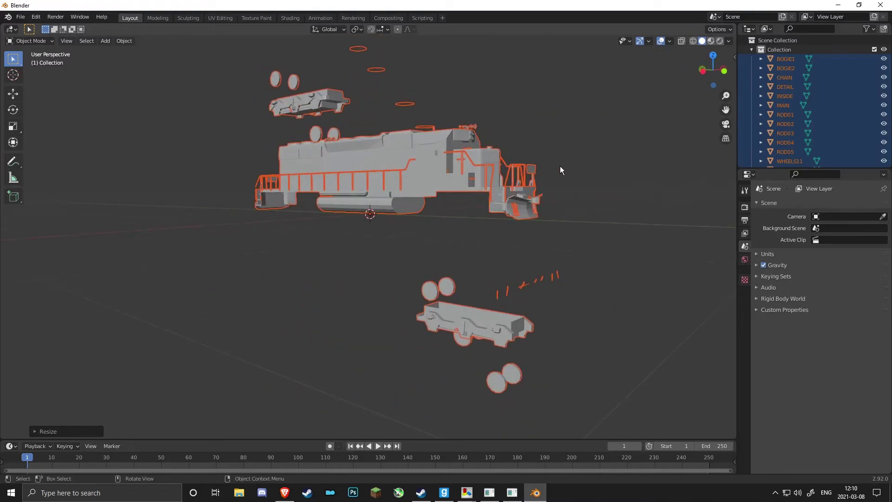
middle_drag(561, 170, 391, 135)
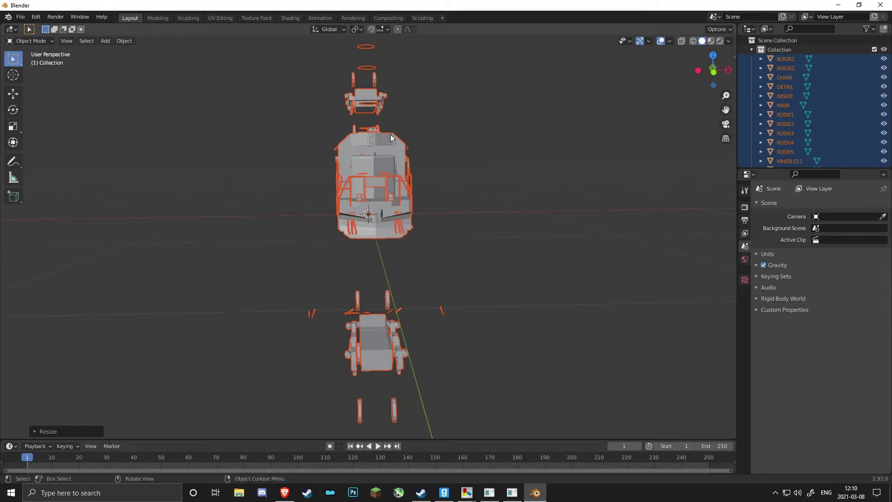
Step: Import RSGTrackl.obj from the Desktop as a Wavefront OBJ track mesh
click(22, 17)
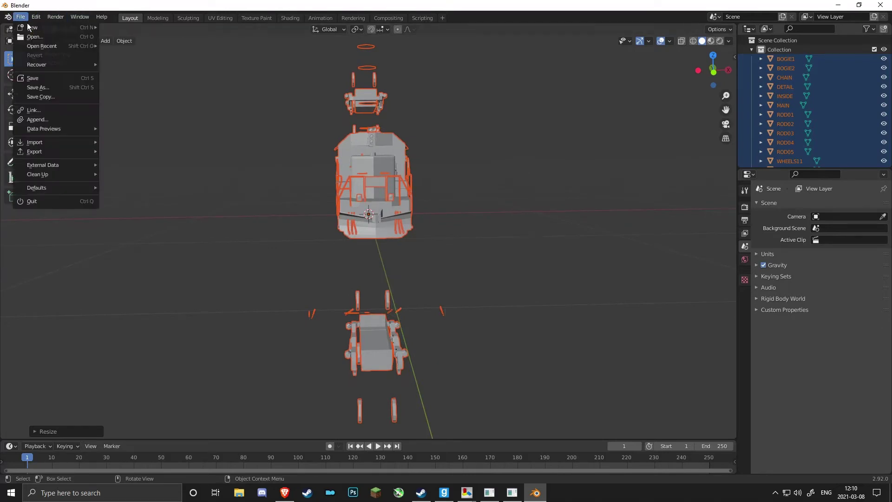
mouse_move(51, 142)
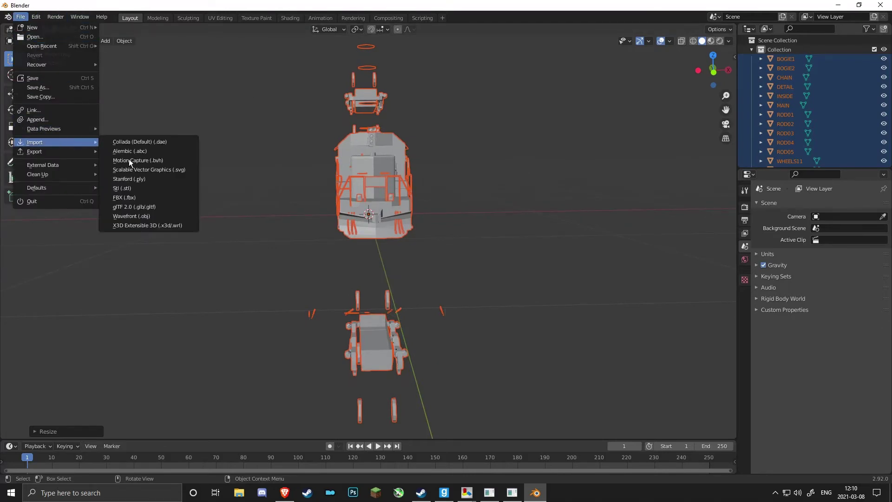
click(153, 221)
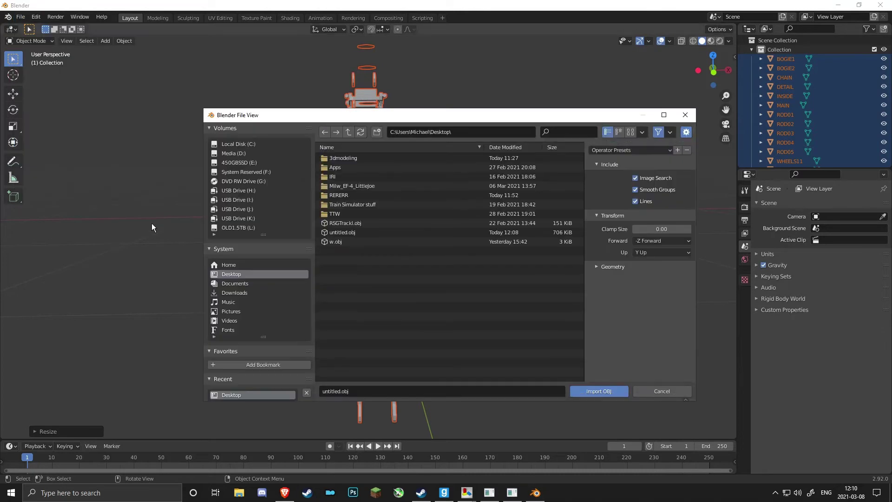
click(346, 223)
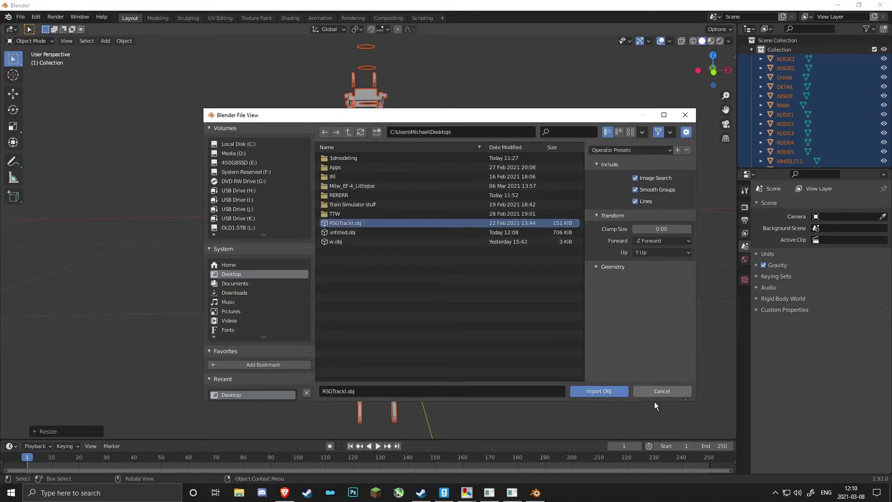
click(599, 392)
Step: Zoom and orbit to a low view along the imported 4096_ref track
scroll(397, 297, down, 3)
scroll(374, 250, up, 8)
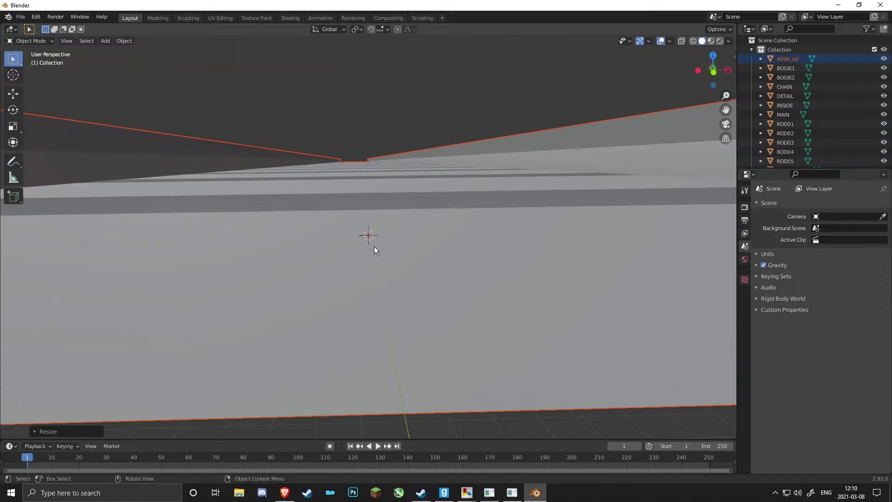
scroll(374, 250, down, 6)
middle_drag(416, 285, 478, 258)
scroll(415, 243, up, 4)
middle_drag(415, 244, 303, 279)
scroll(358, 283, up, 4)
scroll(391, 283, down, 3)
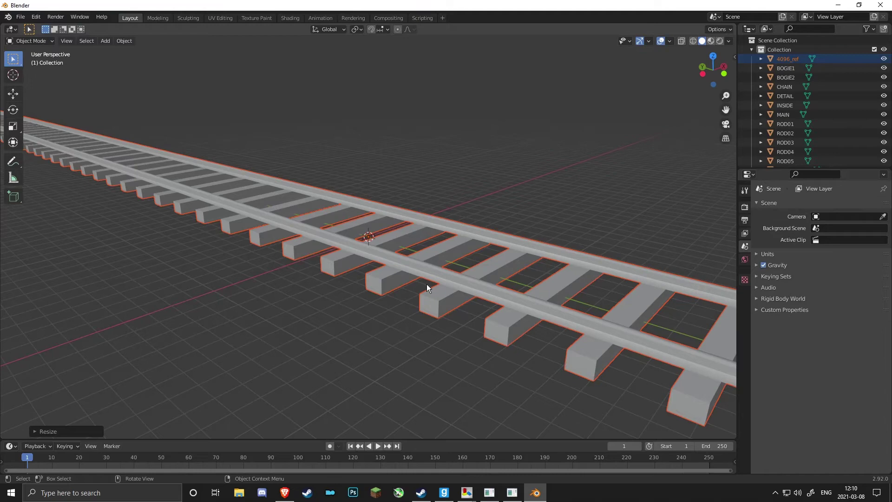
scroll(357, 275, up, 2)
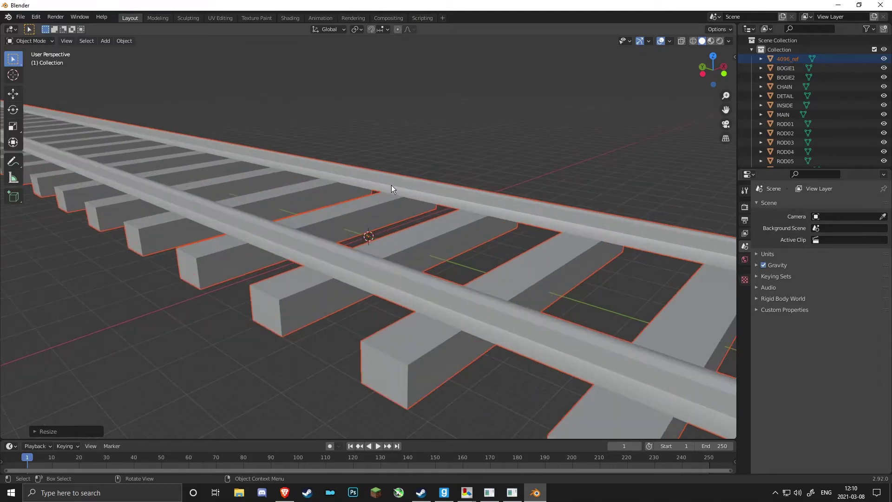
scroll(391, 185, down, 3)
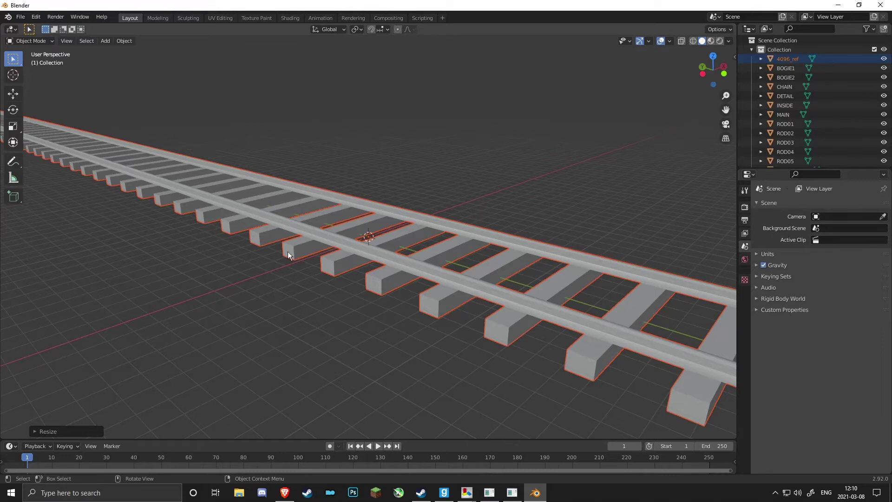
scroll(344, 196, up, 10)
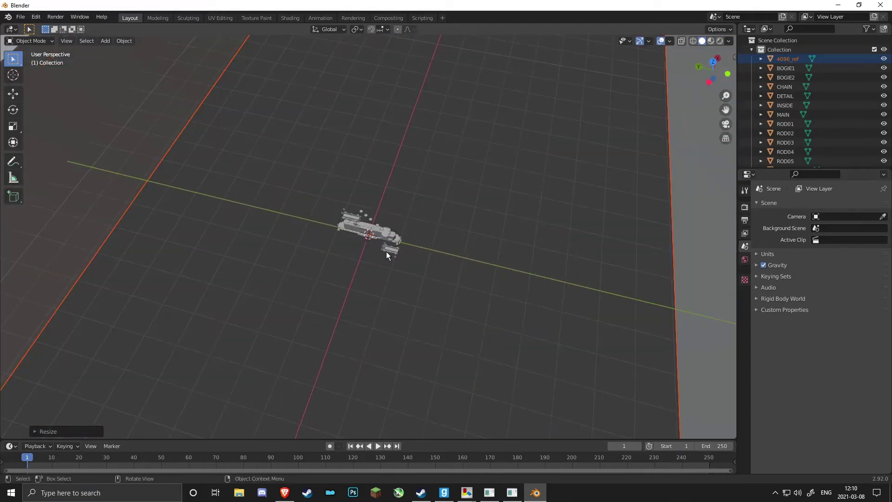
scroll(386, 254, up, 8)
Step: Select MAIN, trial-enlarge it, then undo the enlargement
click(333, 129)
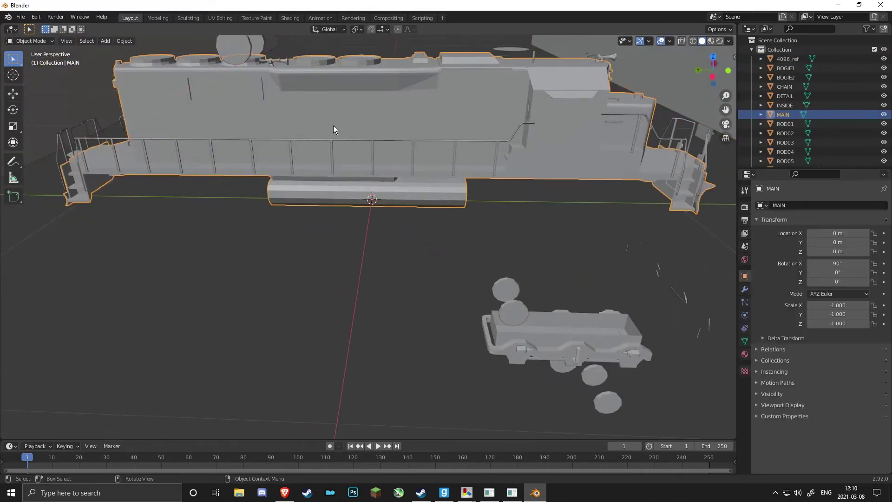
scroll(350, 160, down, 6)
middle_drag(355, 183, 338, 195)
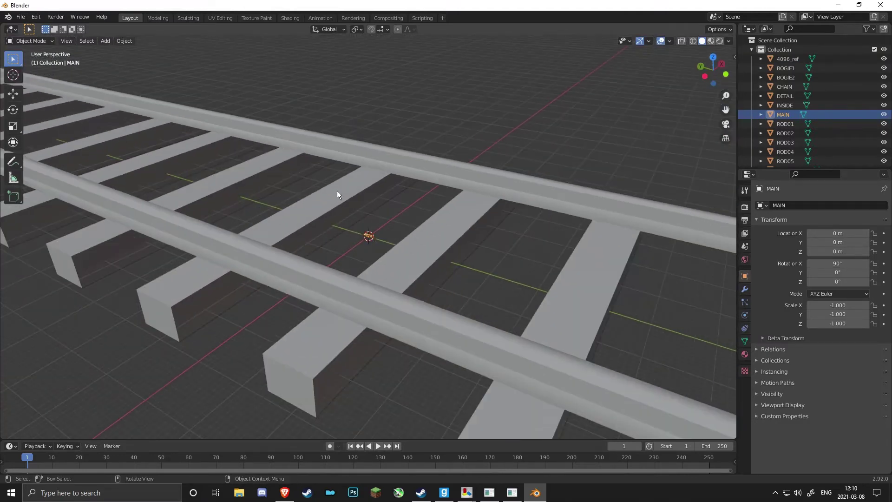
key(s)
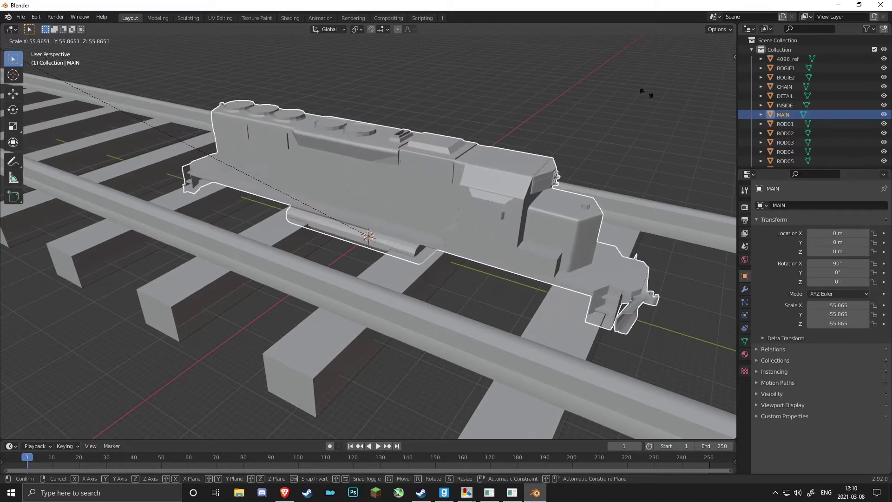
click(304, 224)
key(ctrl+z)
Step: Box-select the locomotive parts and cancel a scale-up, leaving them at -1.000
scroll(372, 240, up, 5)
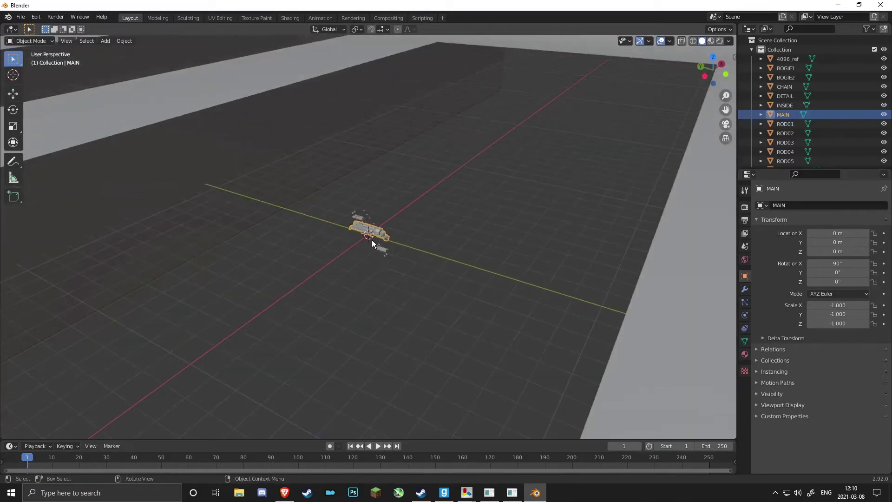
scroll(371, 240, up, 3)
middle_drag(408, 254, 461, 224)
drag(270, 129, 496, 314)
middle_drag(426, 267, 239, 262)
scroll(294, 284, up, 8)
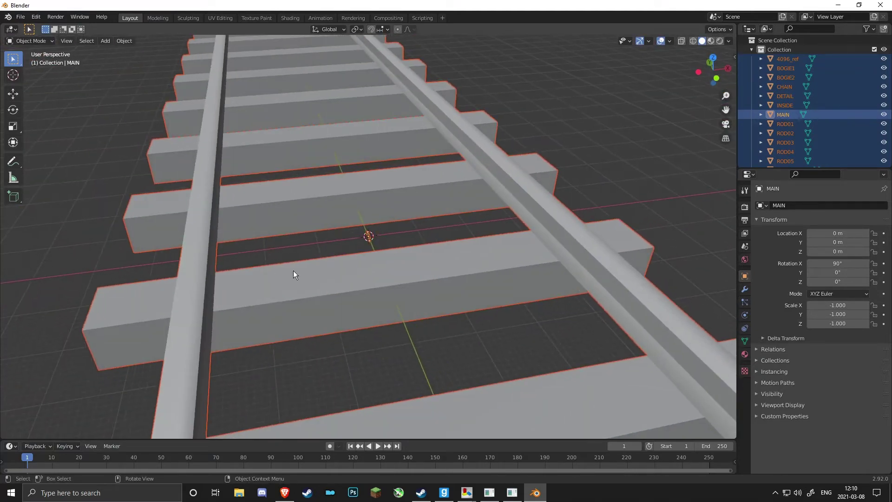
key(s)
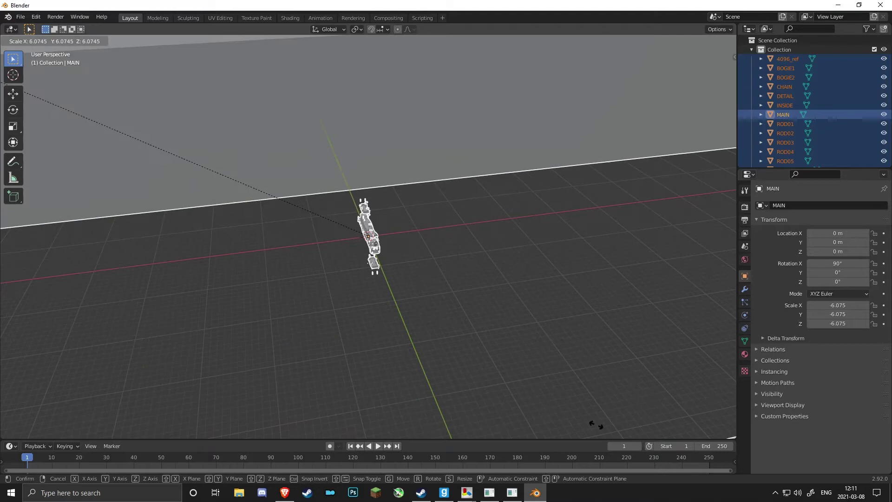
key(Escape)
Step: Deselect everything and box-select all locomotive parts except the 4096_ref track
middle_drag(629, 184, 654, 202)
scroll(414, 222, up, 3)
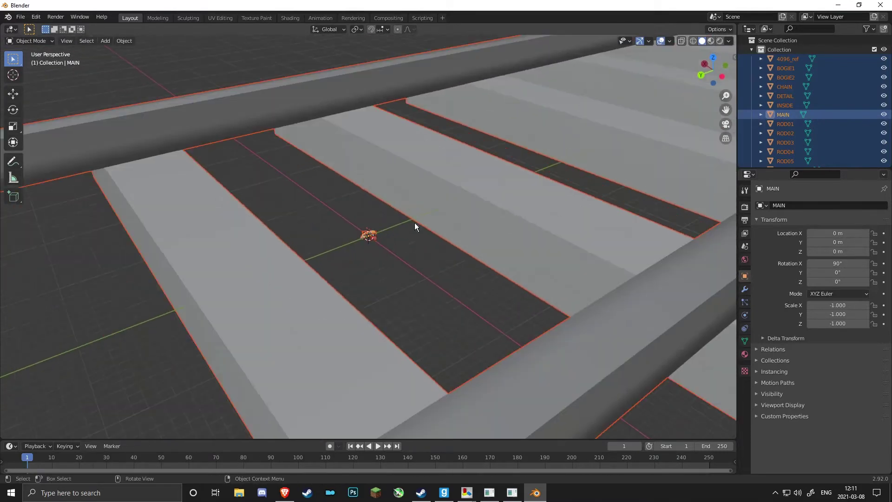
scroll(415, 222, down, 6)
click(474, 257)
middle_drag(473, 258, 354, 200)
drag(354, 200, 465, 280)
middle_drag(465, 280, 422, 272)
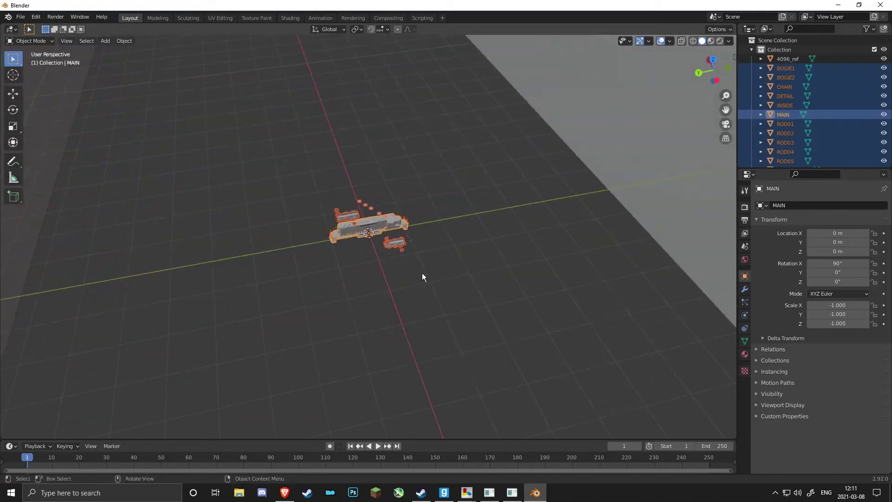
drag(295, 168, 471, 281)
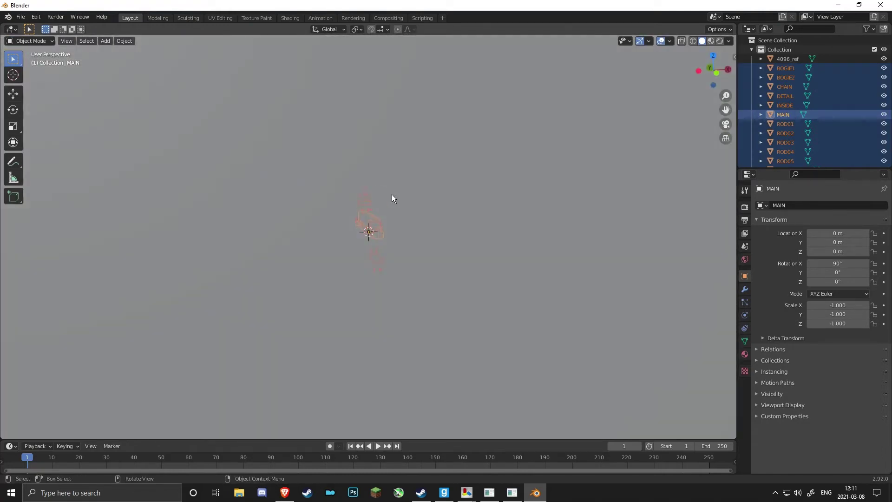
Step: Scale the selected locomotive parts up to 181.789
key(s)
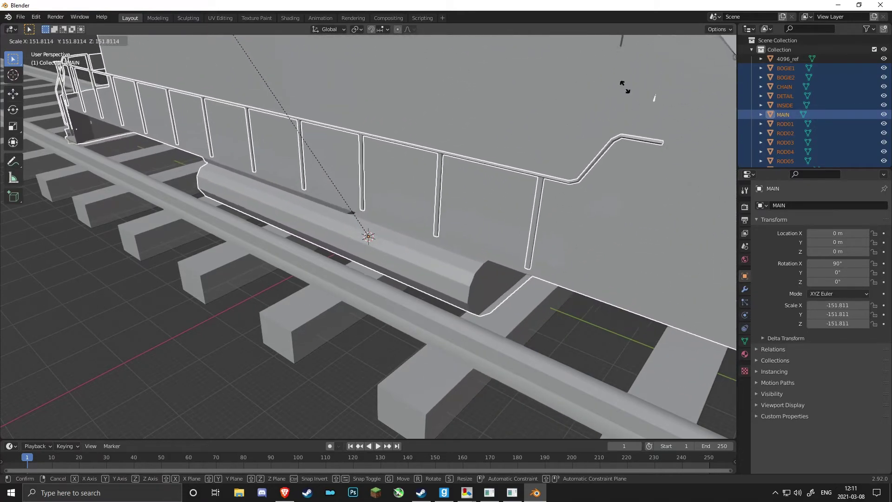
click(446, 178)
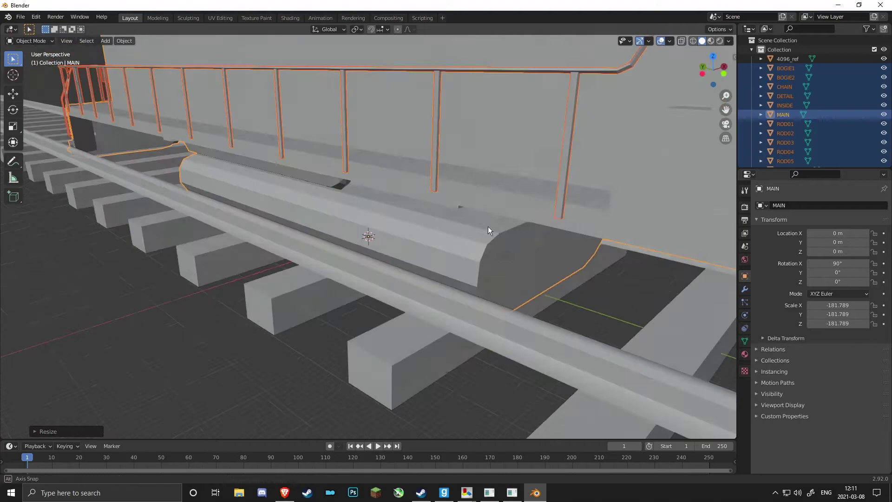
mouse_move(488, 227)
middle_down()
mouse_move(450, 213)
mouse_move(434, 227)
mouse_move(492, 233)
middle_up()
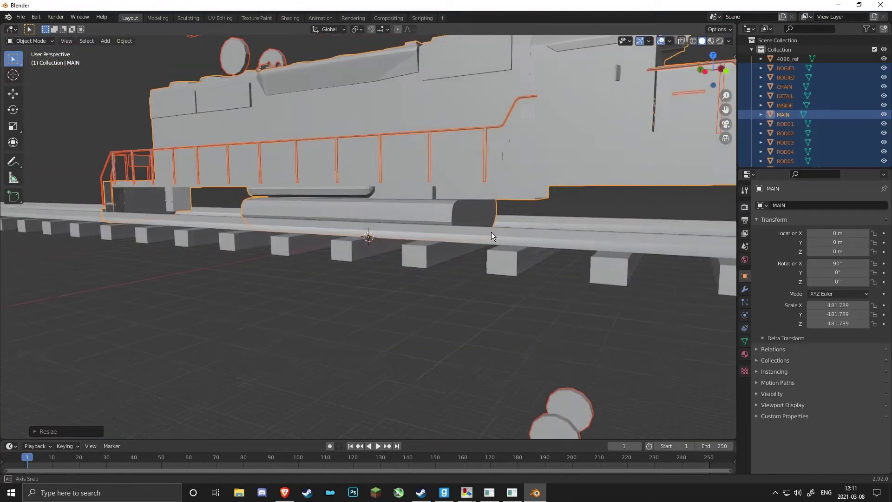
scroll(492, 235, down, 6)
Step: Raise MAIN to Location Z 155.71 m with the Move gizmo, then scale parts to -392.459
click(13, 94)
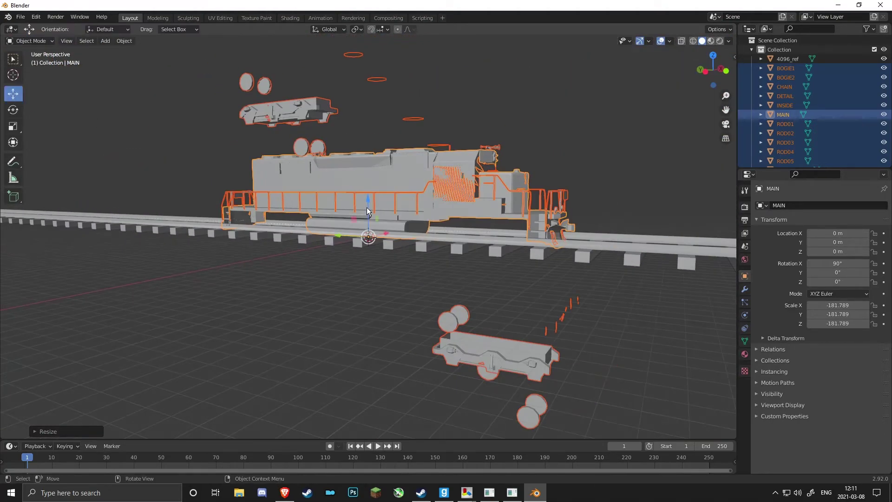
drag(373, 187, 370, 28)
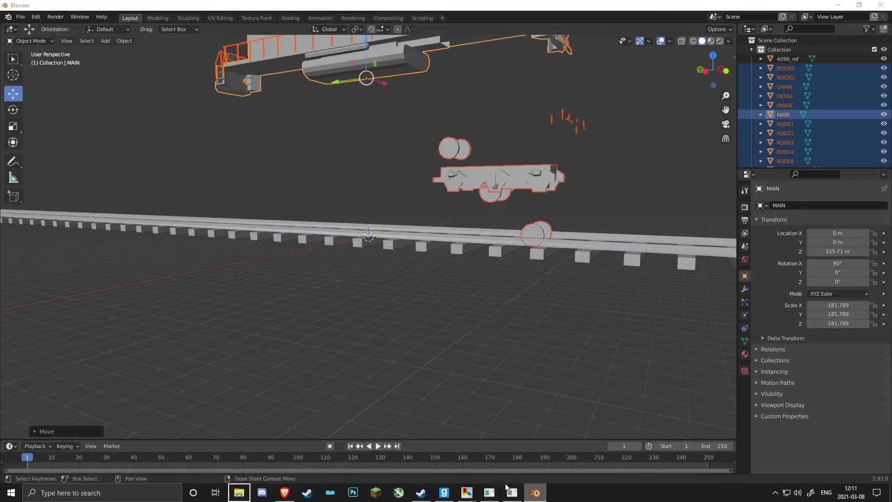
drag(536, 492, 509, 403)
click(529, 342)
middle_drag(529, 341, 366, 272)
scroll(347, 295, down, 6)
key(s)
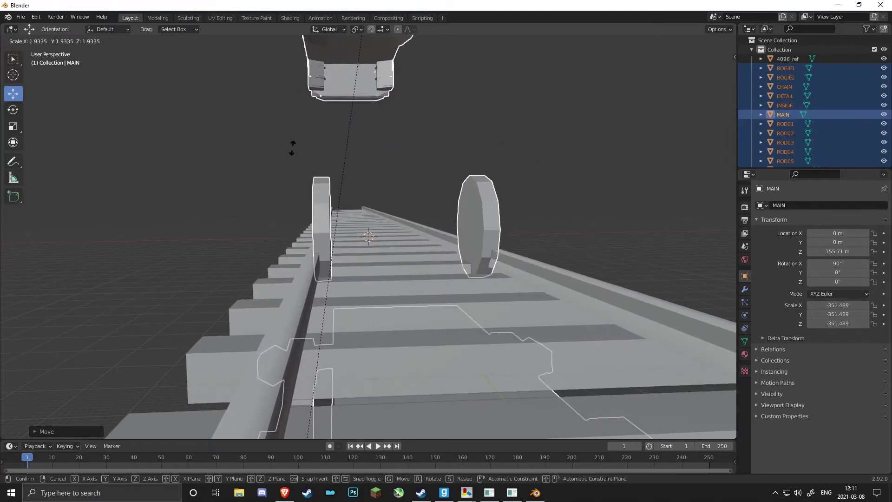
click(281, 208)
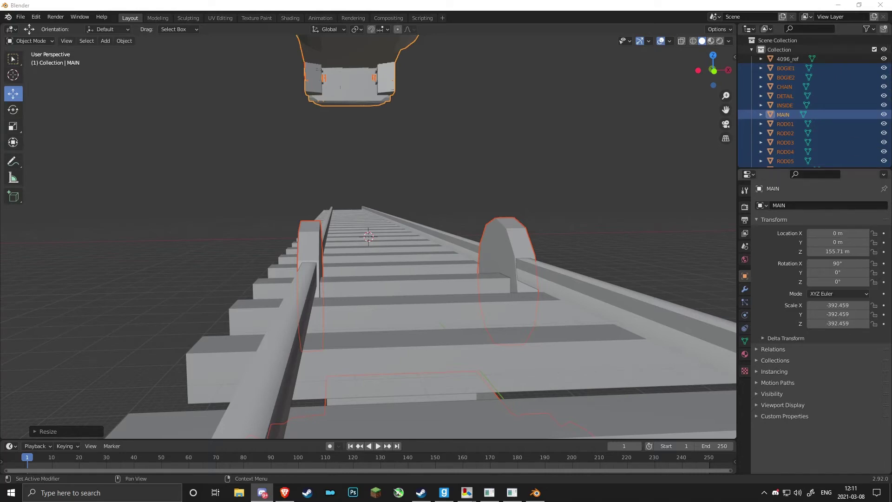
Step: Enter -393.769 into MAIN's Scale X, Y and Z fields in the Transform panel
scroll(593, 249, down, 3)
mouse_move(473, 178)
middle_down()
mouse_move(494, 177)
mouse_move(469, 173)
middle_up()
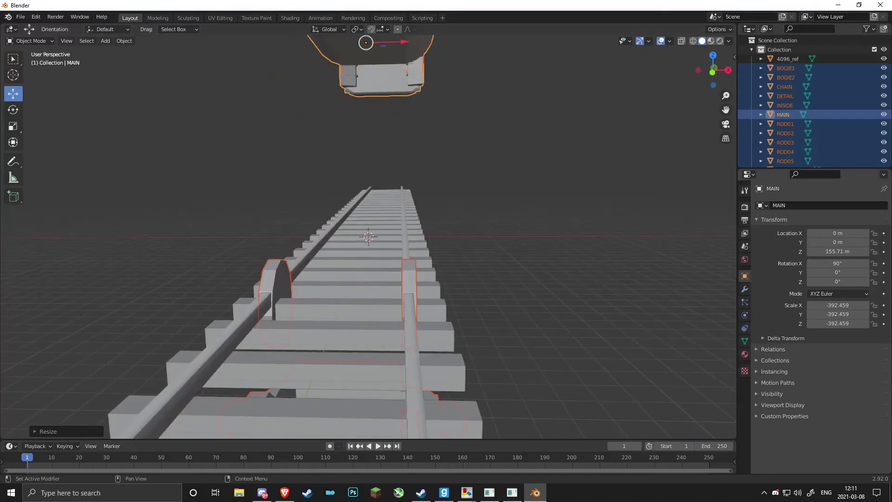
key(alt+Tab)
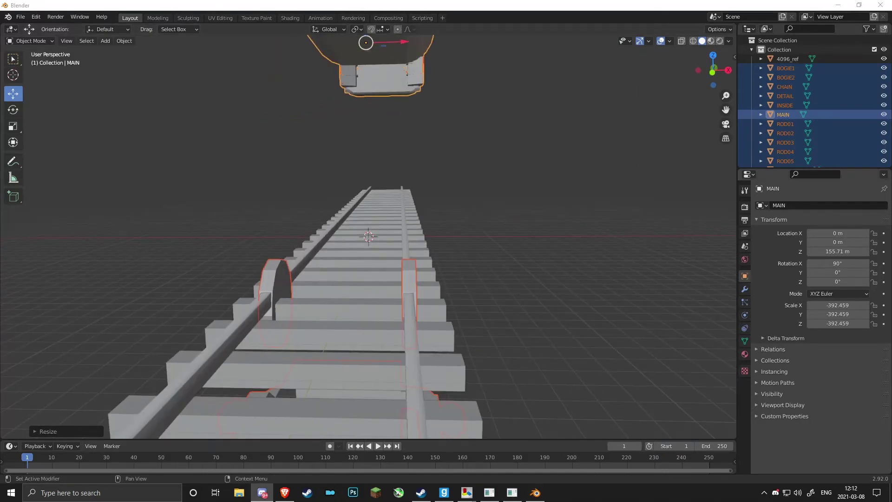
click(846, 310)
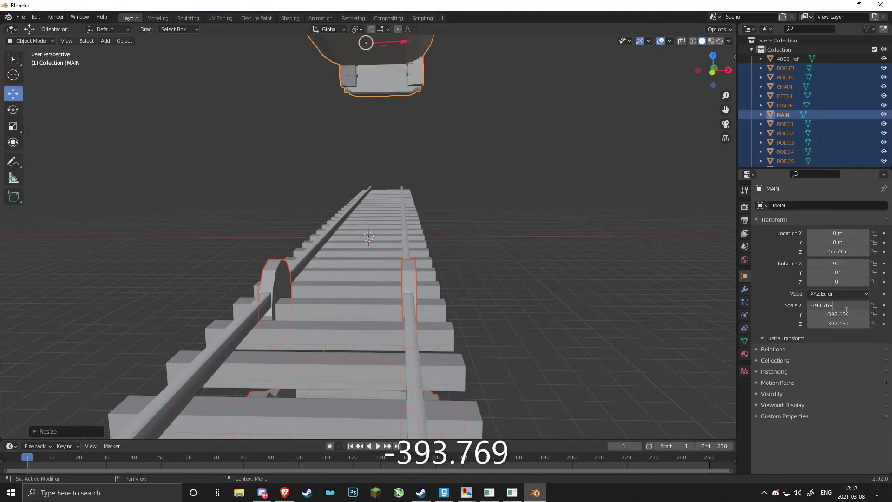
key(Return)
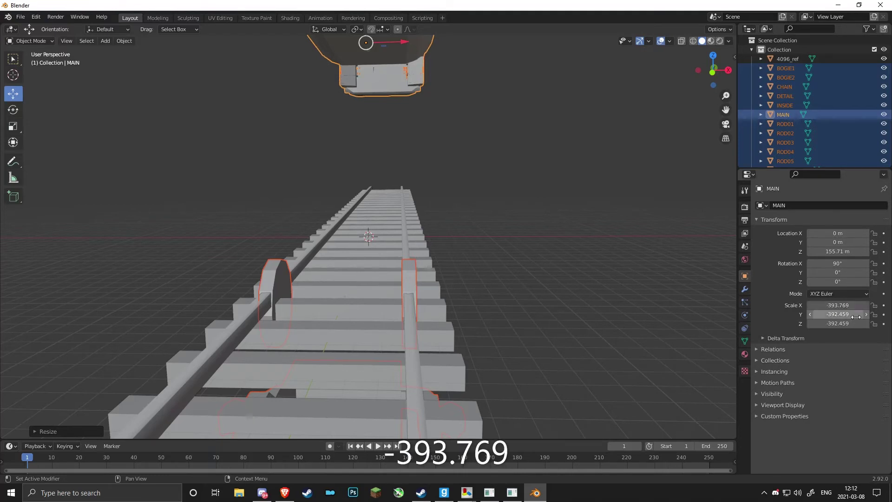
click(852, 315)
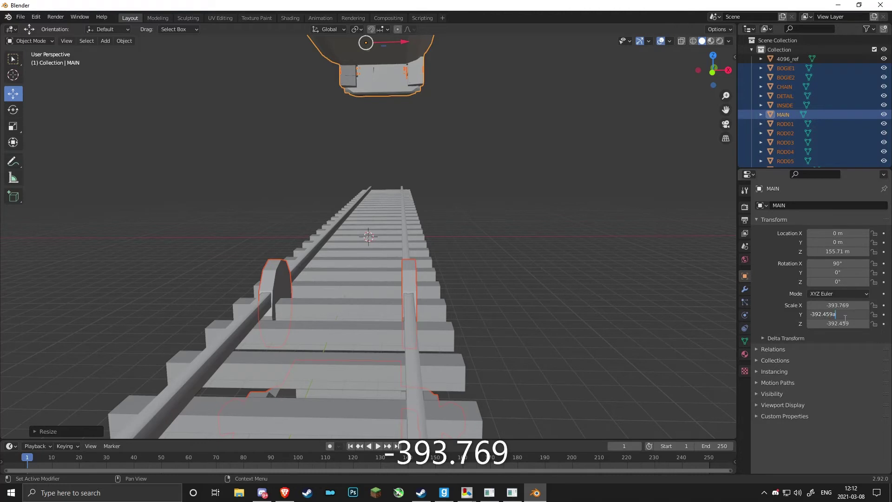
key(ctrl+a)
text(-393.769)
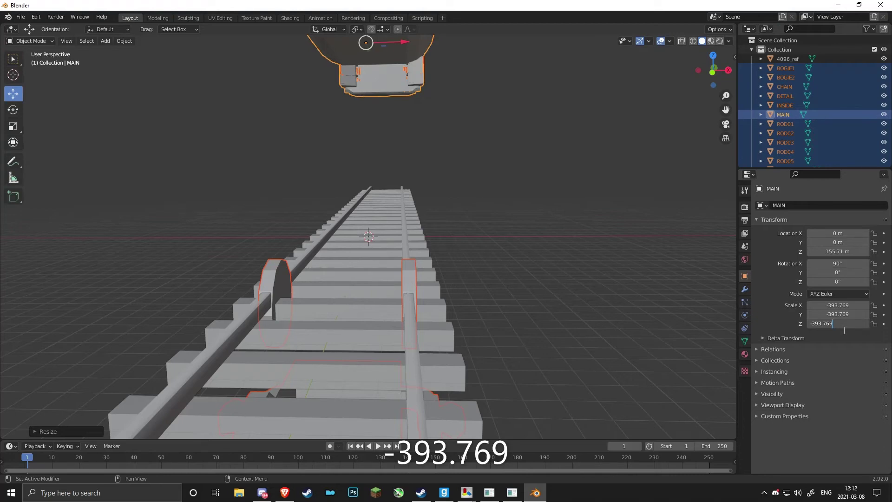
key(Return)
middle_drag(715, 293, 311, 319)
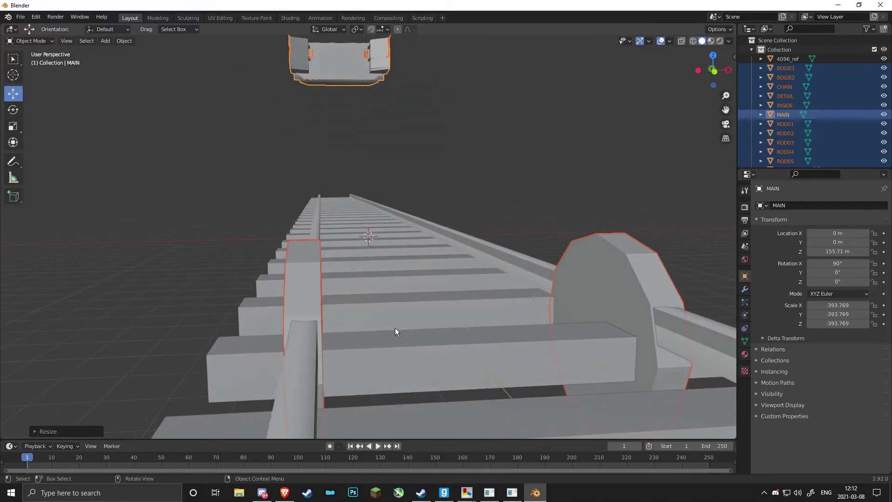
Step: Delete the 4096_ref track and the bogie with its wheels and rods
scroll(395, 327, down, 3)
middle_drag(375, 294, 392, 223)
scroll(406, 204, down, 4)
scroll(415, 204, up, 2)
drag(302, 179, 405, 275)
key(Delete)
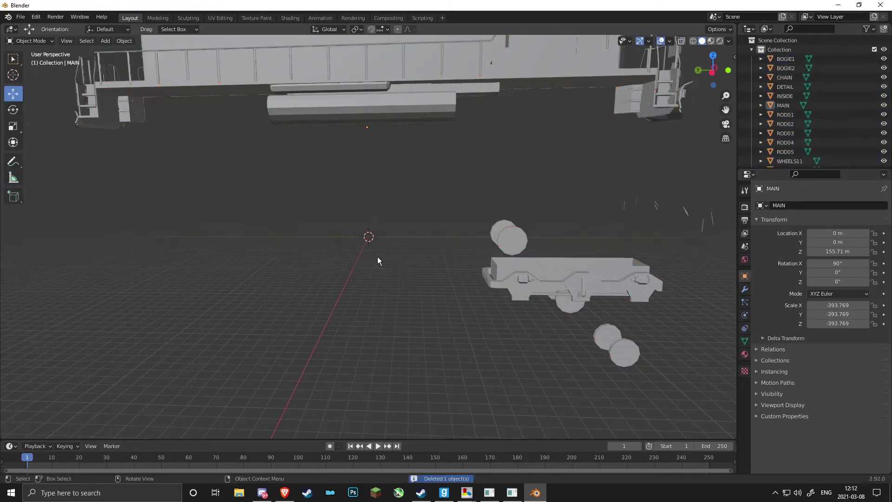
scroll(325, 204, down, 2)
drag(445, 177, 692, 391)
key(Delete)
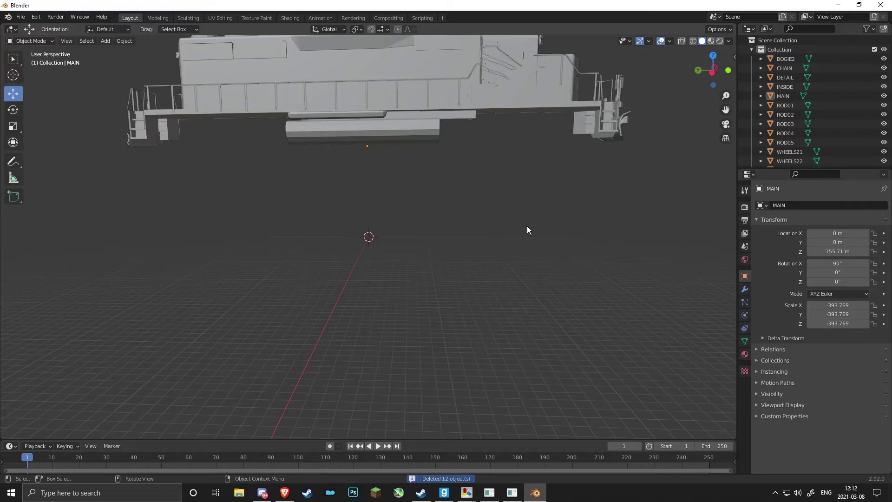
Step: Delete the floating parts above the locomotive
middle_drag(528, 229, 450, 246)
scroll(240, 144, down, 2)
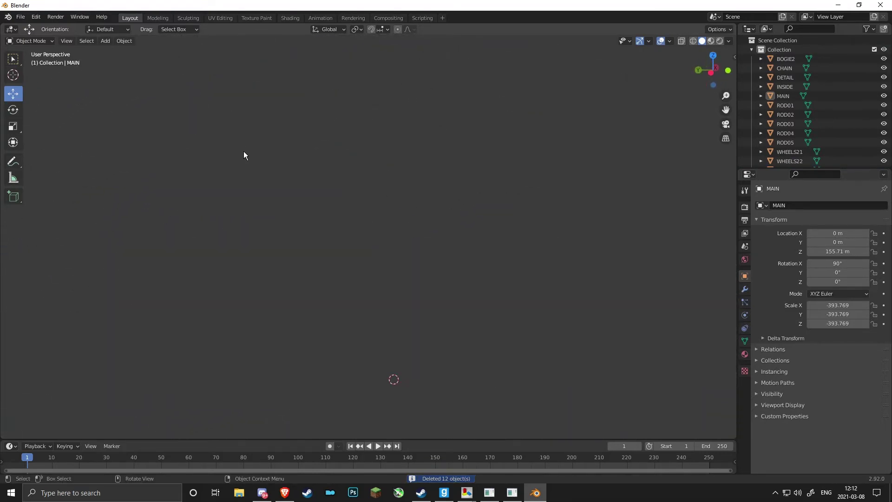
drag(188, 56, 487, 210)
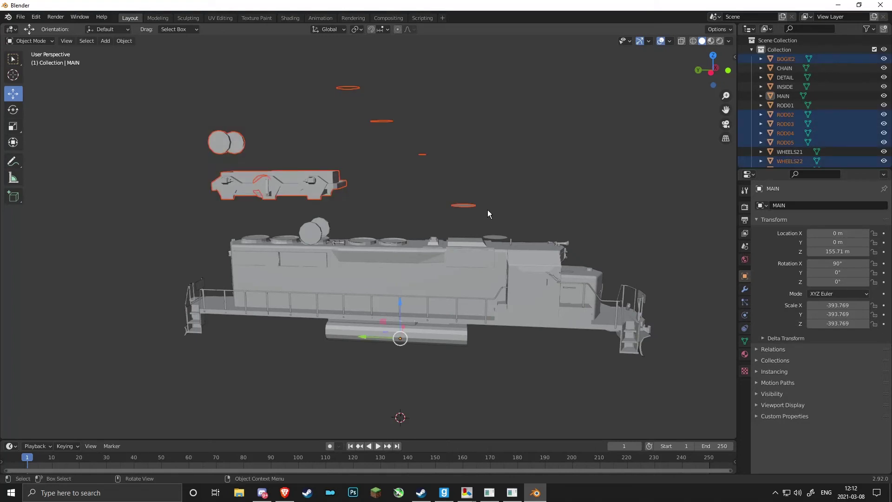
key(x)
click(487, 210)
Step: Delete the ROD01 roof hatch and the WHEELS21 wheel object
middle_drag(534, 200, 484, 220)
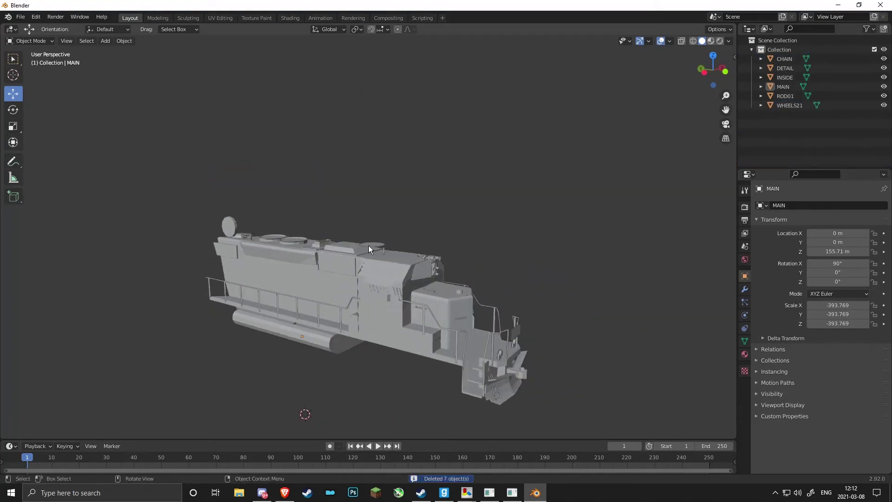
scroll(369, 245, up, 8)
click(504, 367)
key(x)
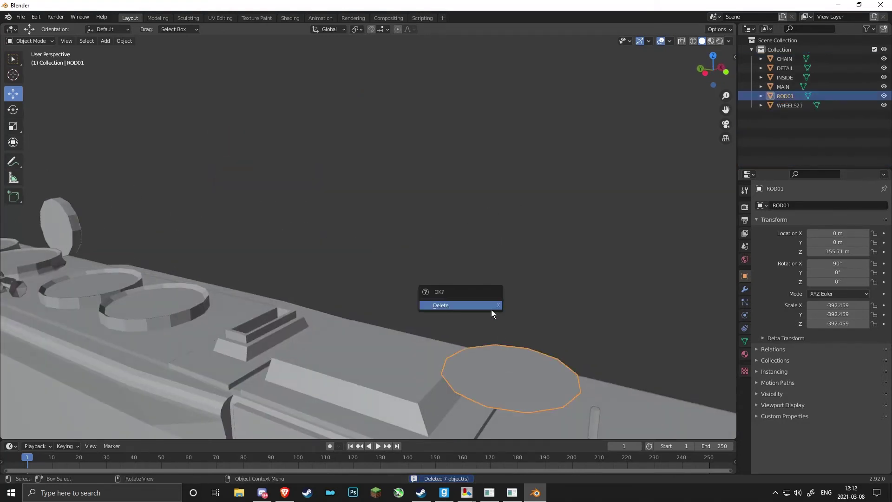
click(491, 310)
mouse_move(284, 281)
middle_down()
mouse_move(319, 281)
mouse_move(197, 254)
mouse_move(344, 269)
mouse_move(332, 255)
middle_up()
click(197, 255)
key(x)
click(197, 254)
scroll(332, 254, down, 6)
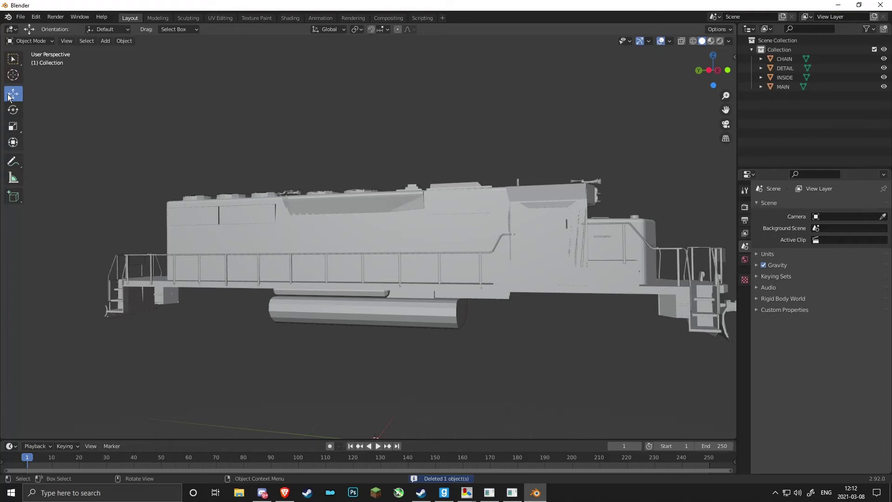
Step: Try lowering MAIN alone to Z -20.899 m, then undo it back to 155.71 m
click(275, 241)
drag(377, 295, 403, 403)
middle_drag(402, 402, 437, 291)
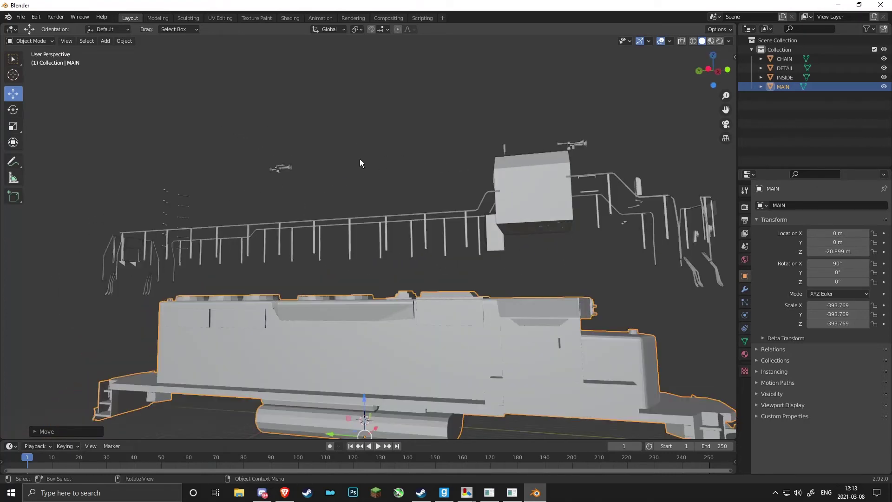
key(ctrl+z)
key(ctrl+z)
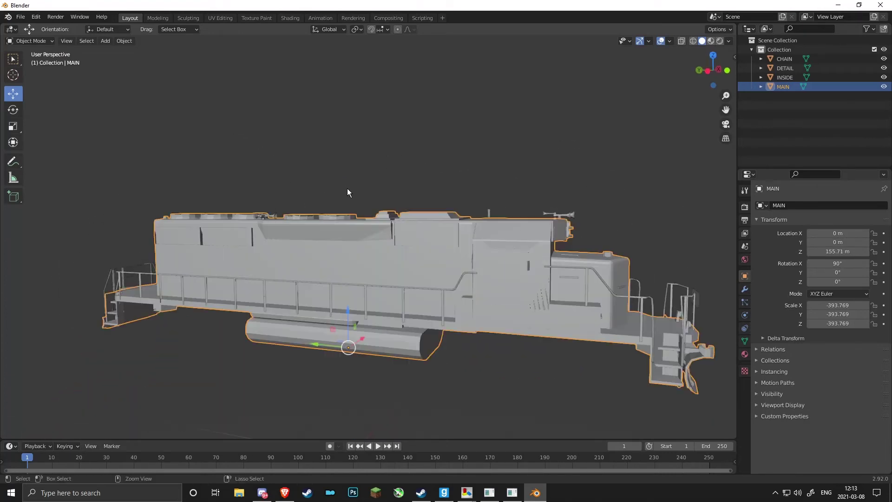
Step: Box-select all four locomotive parts and move them down together along Z
middle_drag(318, 203, 341, 207)
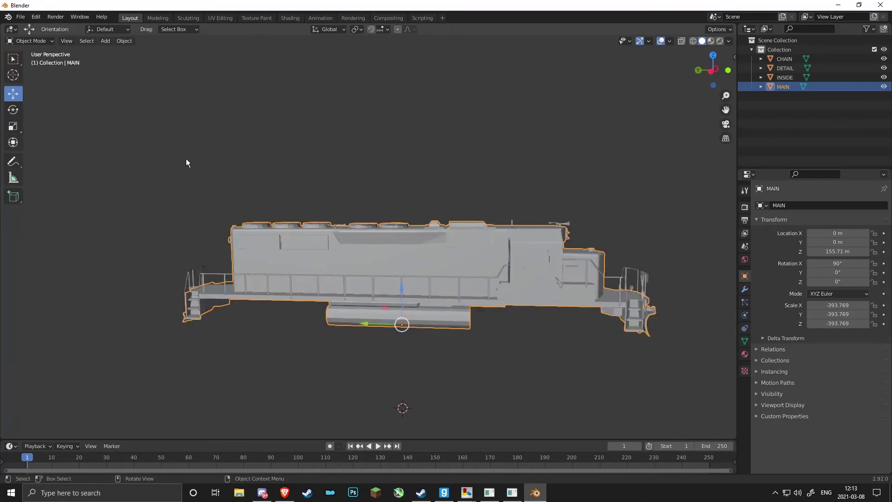
drag(156, 154, 711, 382)
middle_drag(707, 384, 288, 208)
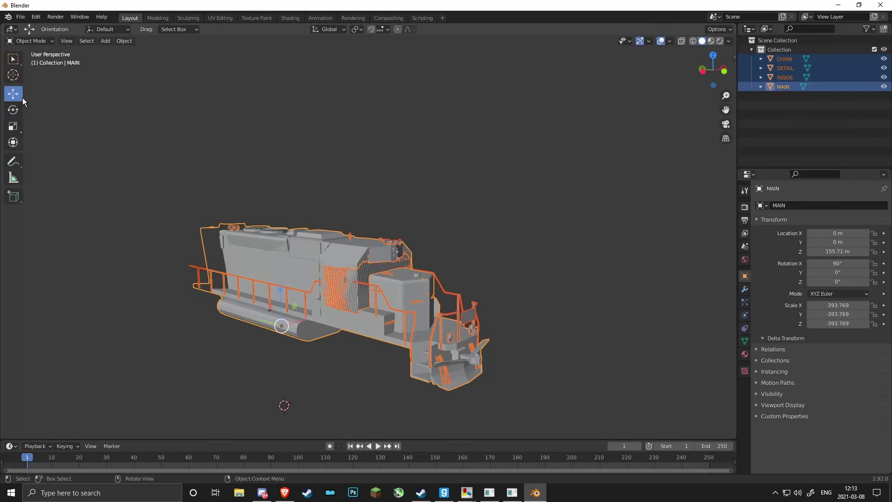
drag(284, 291, 285, 400)
middle_drag(285, 399, 377, 231)
scroll(413, 358, up, 5)
scroll(388, 294, down, 10)
scroll(386, 286, up, 10)
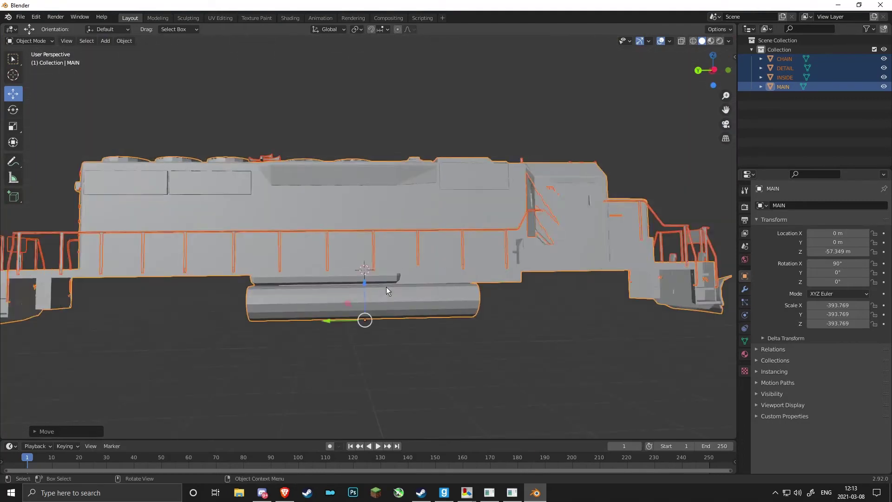
Step: Lower the locomotive a little further so MAIN's Location Z reads -64.032 m
mouse_move(371, 327)
middle_down()
mouse_move(481, 324)
mouse_move(375, 328)
middle_up()
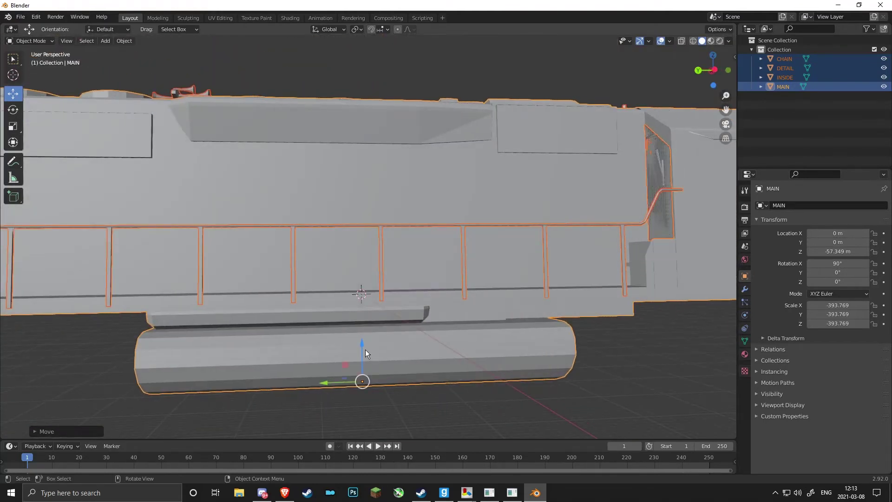
drag(367, 350, 389, 347)
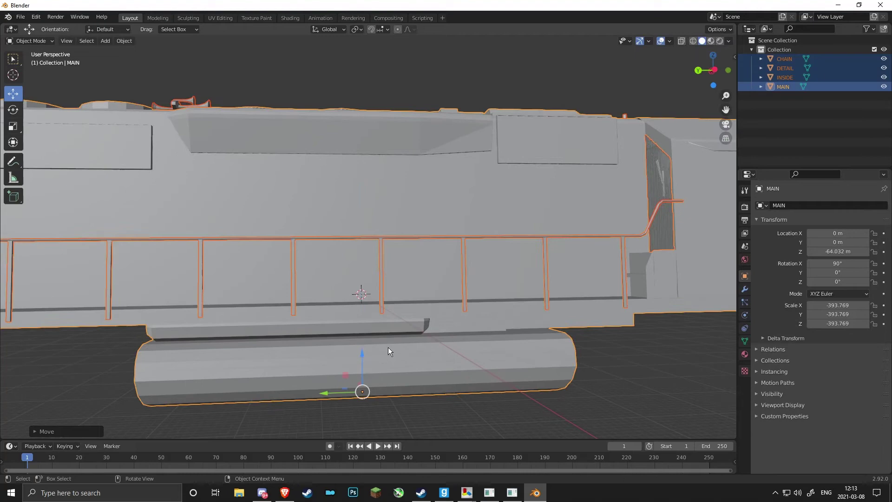
scroll(442, 311, down, 6)
middle_drag(434, 311, 422, 278)
scroll(376, 301, up, 6)
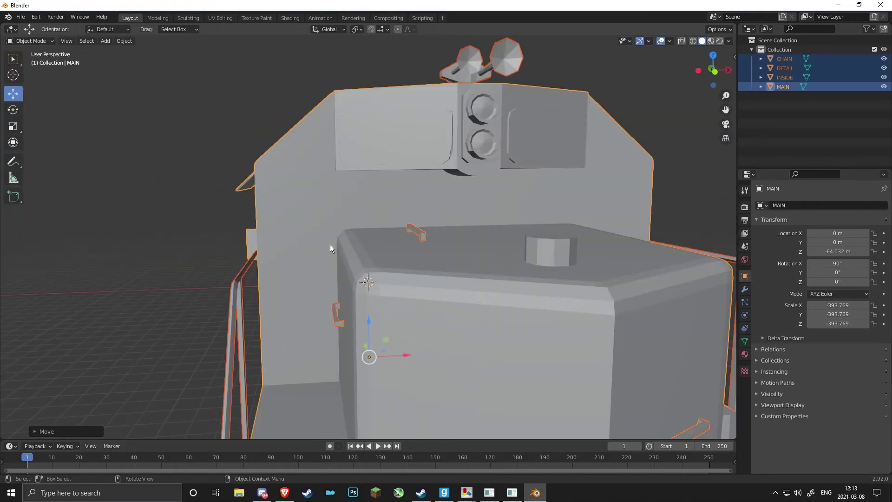
Step: Orbit around the lowered locomotive to inspect its side railings, full length and cab end
middle_drag(475, 205, 442, 210)
scroll(316, 204, up, 5)
scroll(310, 203, down, 6)
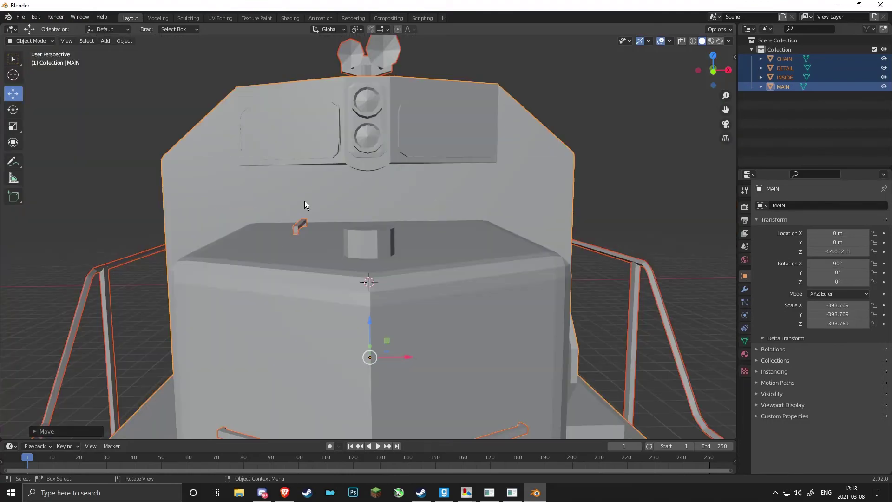
middle_drag(305, 200, 357, 146)
middle_drag(327, 177, 348, 179)
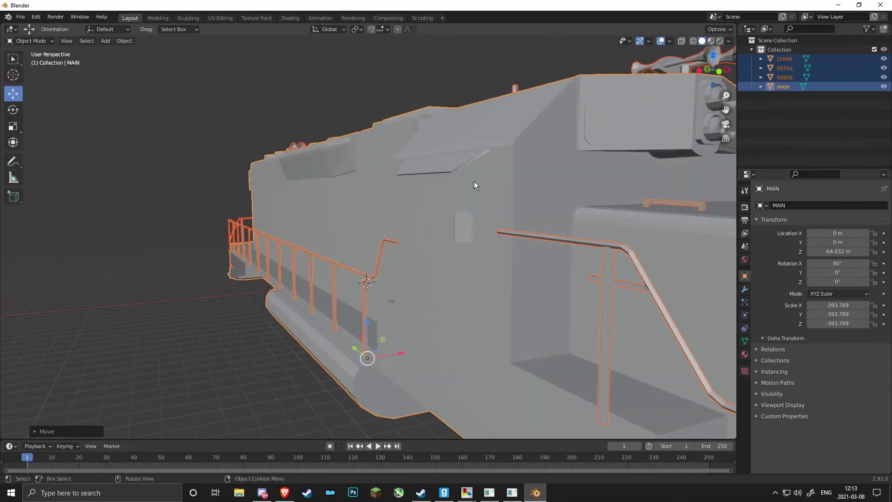
scroll(474, 181, down, 3)
middle_drag(474, 181, 583, 187)
scroll(403, 172, down, 2)
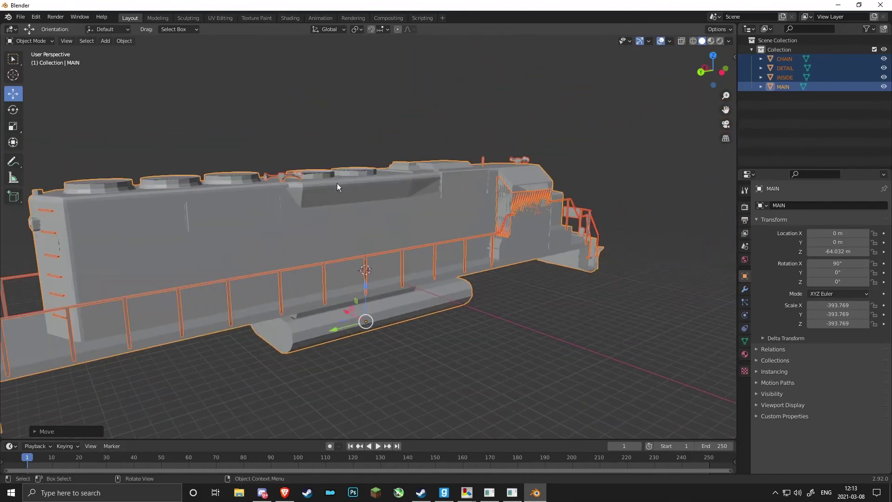
middle_drag(337, 186, 304, 204)
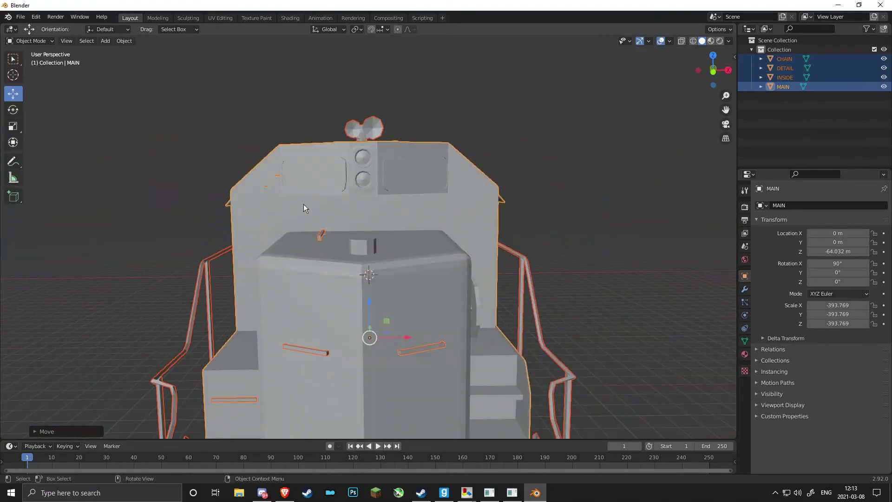
Step: Export the locomotive as Wavefront (.obj) named sd40.obj to the Desktop
click(21, 17)
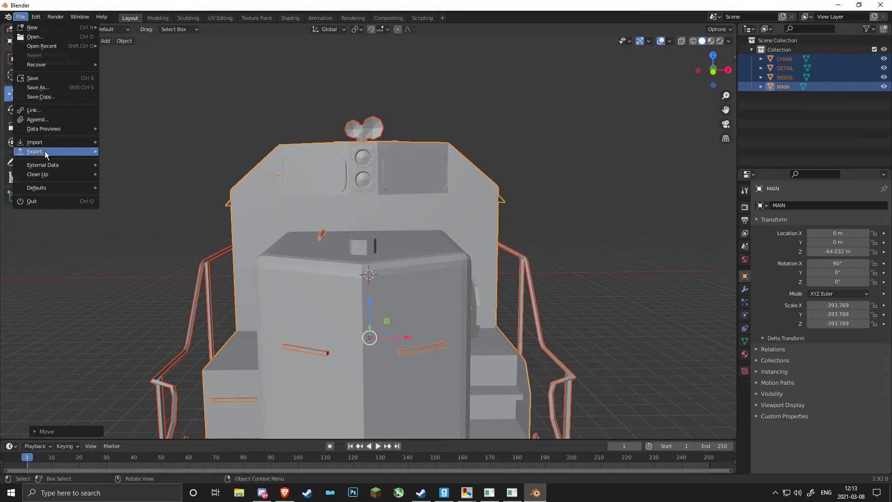
middle_drag(430, 233, 358, 218)
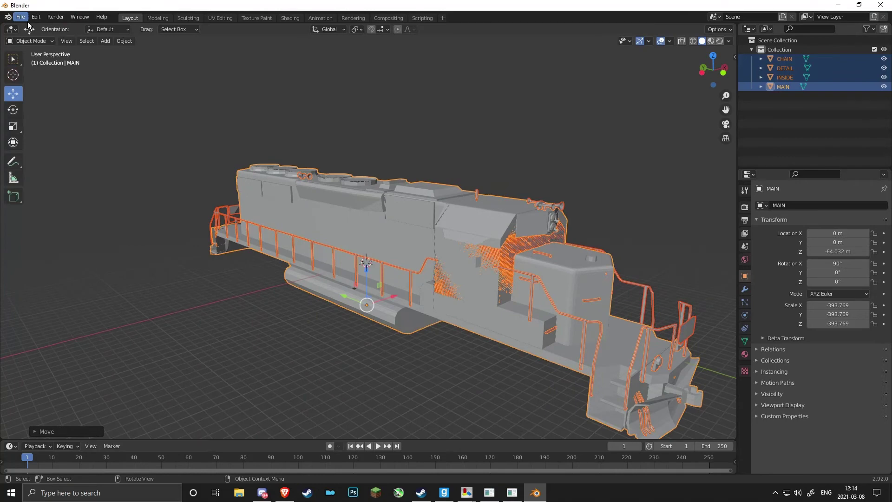
click(21, 17)
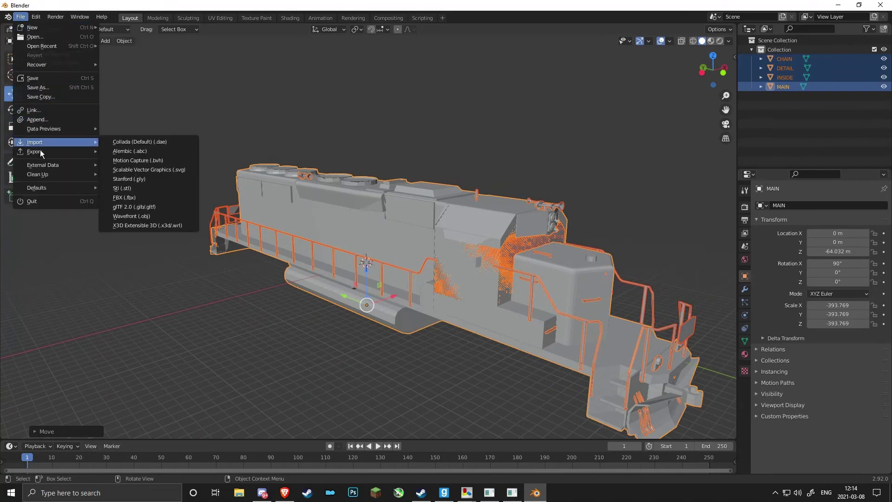
mouse_move(40, 152)
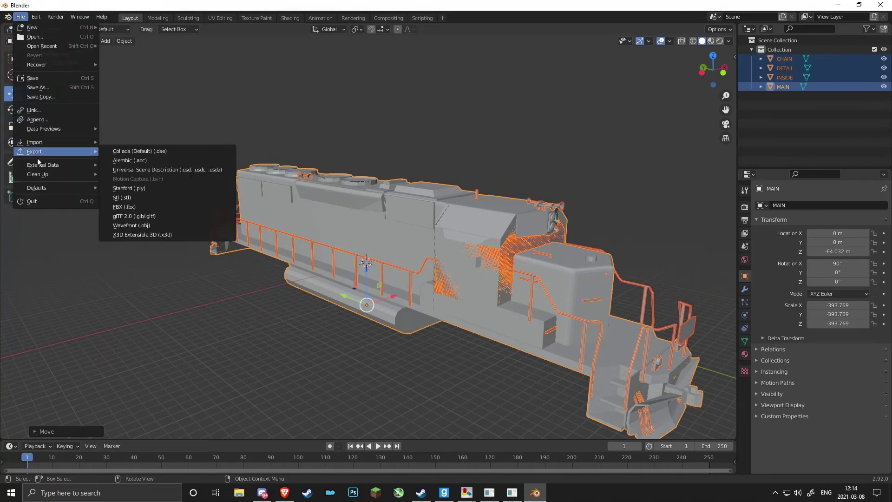
click(150, 227)
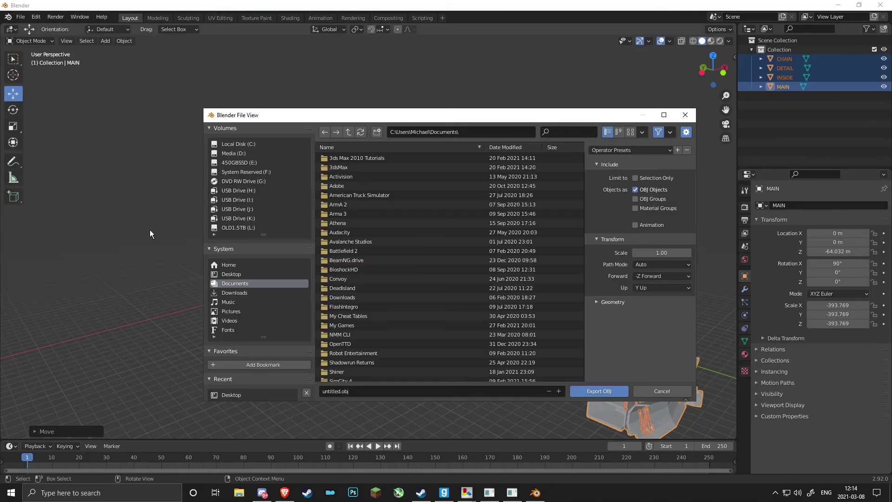
click(340, 392)
drag(340, 394, 320, 393)
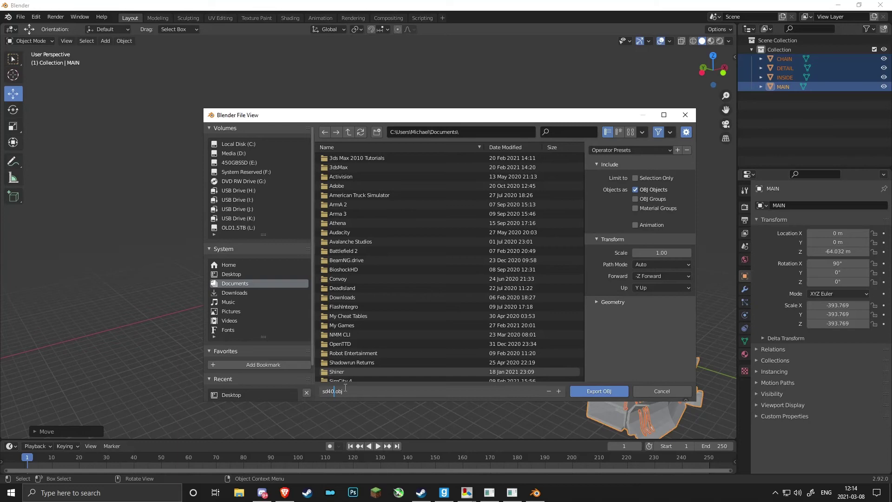
click(242, 284)
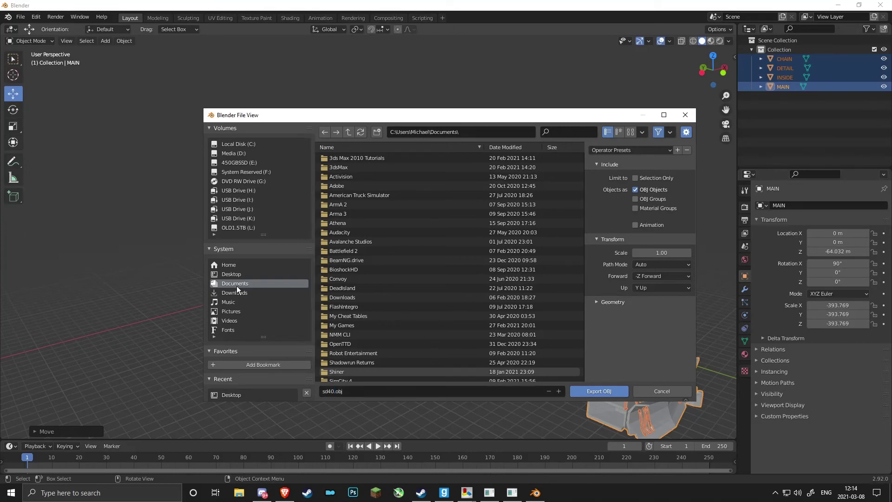
click(242, 277)
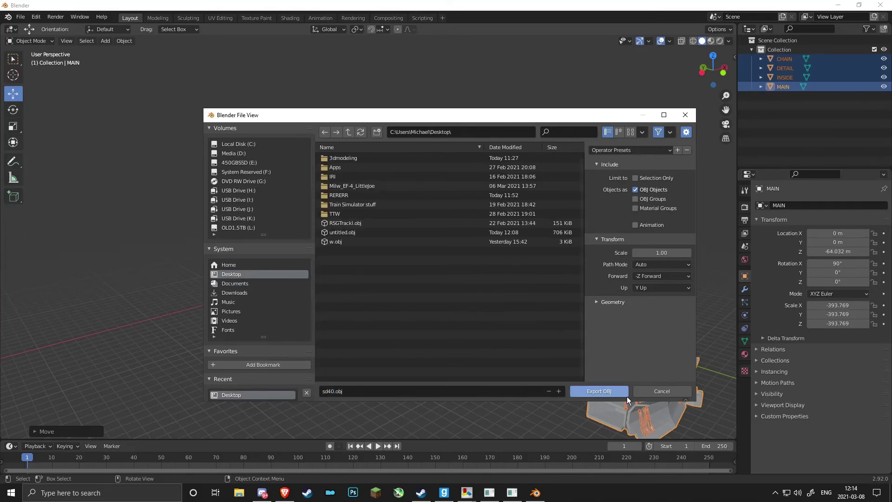
click(625, 395)
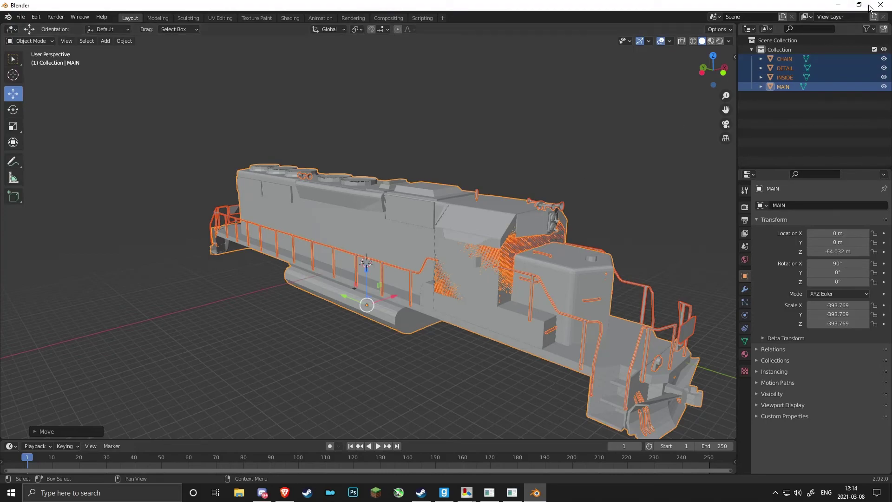
Step: Minimize Blender and open Garry's Mod's local install folder from the Steam library
click(840, 6)
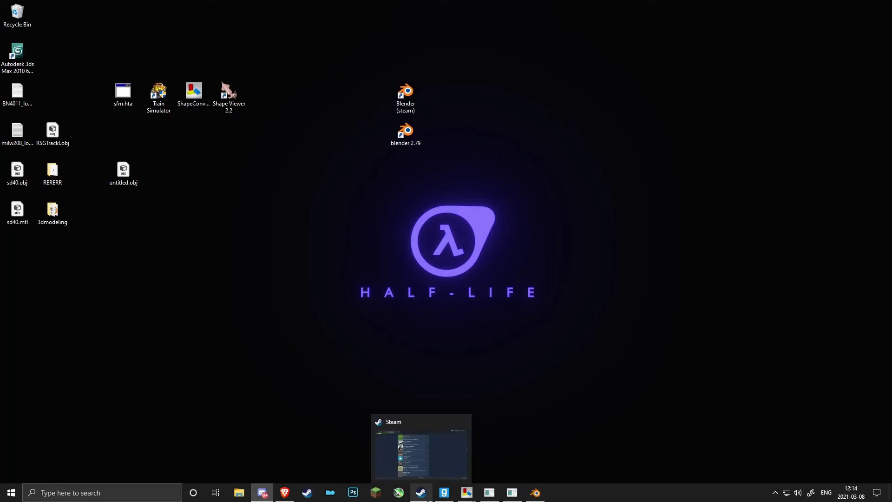
click(427, 499)
click(99, 27)
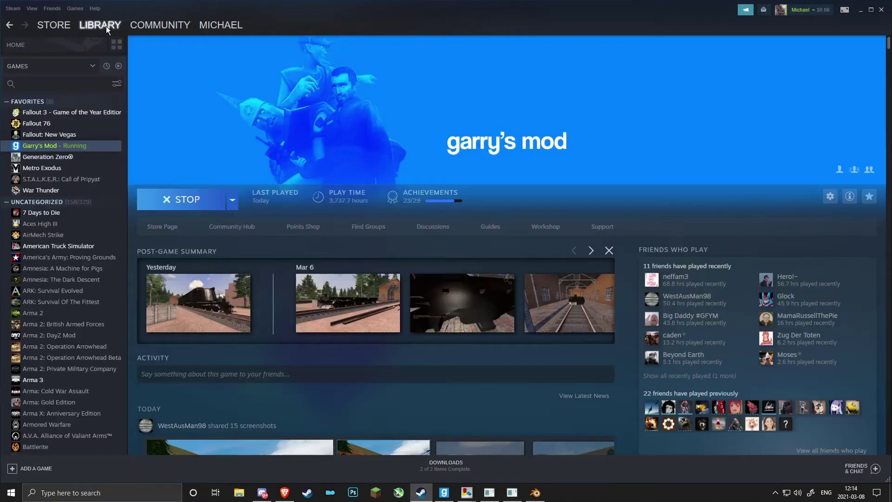
right_click(74, 148)
mouse_move(130, 189)
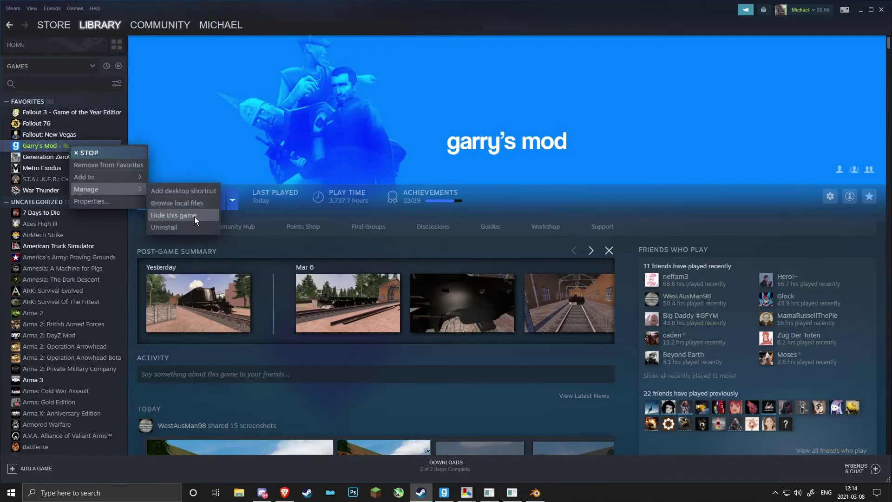
click(190, 201)
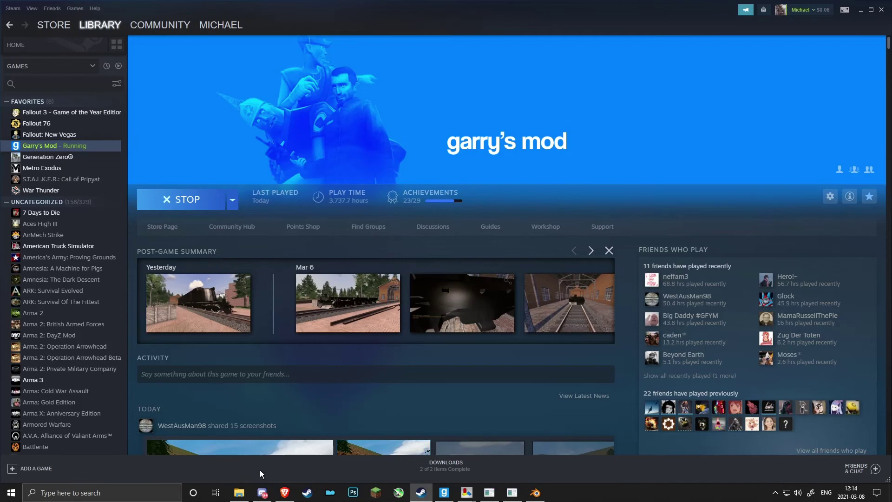
click(239, 493)
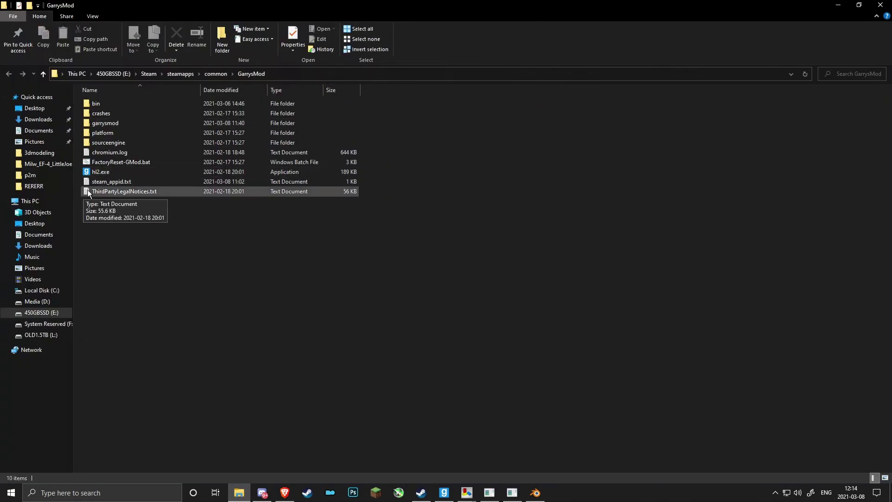
Step: Open the garrysmod\data\p2m folder and set the Explorer window beside the desktop icons
double_click(124, 124)
double_click(111, 152)
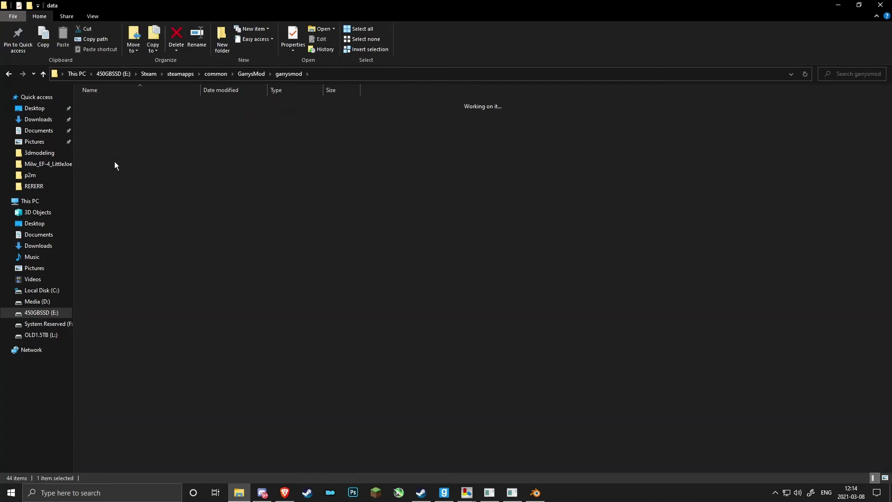
scroll(120, 169, down, 1)
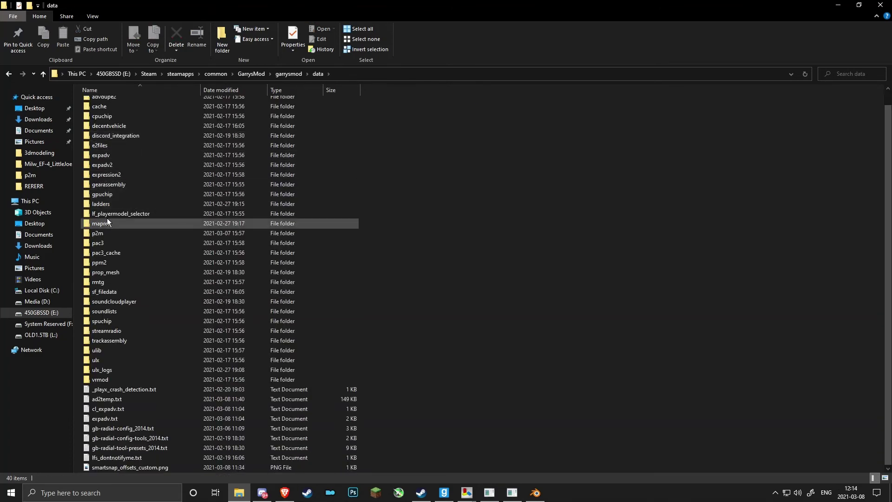
double_click(116, 239)
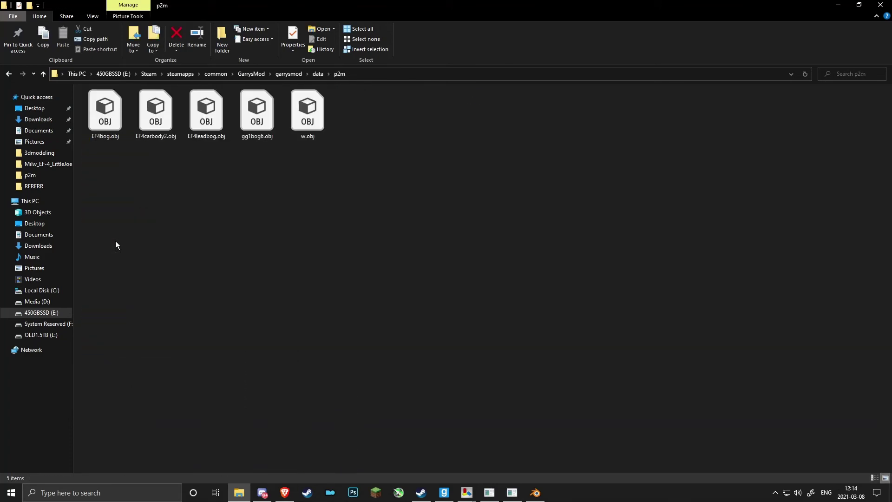
drag(119, 193, 332, 191)
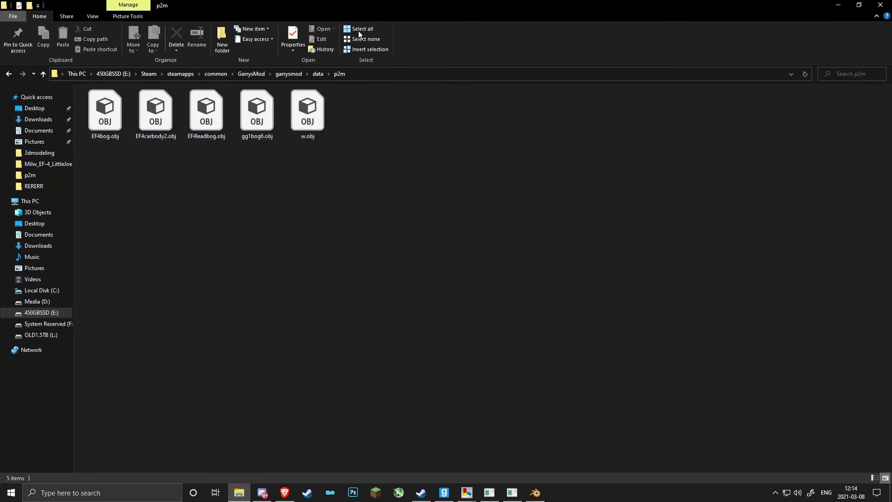
drag(462, 6, 592, 73)
click(859, 13)
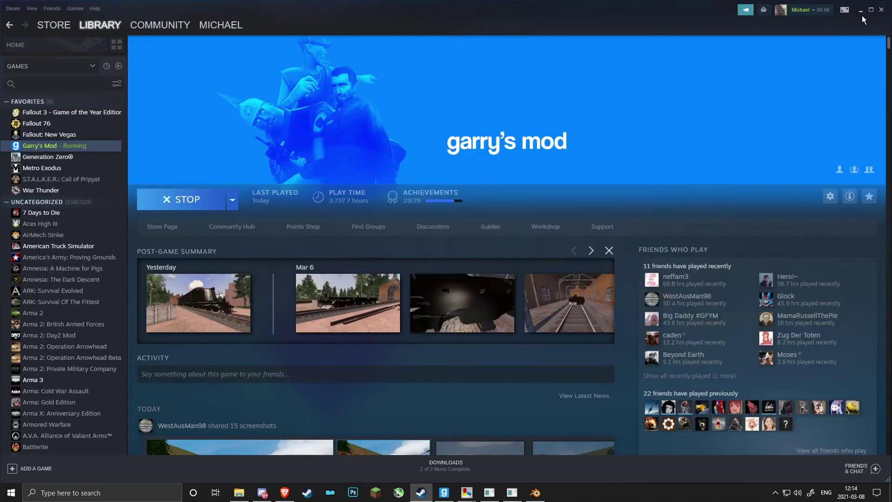
Step: Delete sd40.mtl from the desktop and move sd40.obj into the p2m folder
click(48, 146)
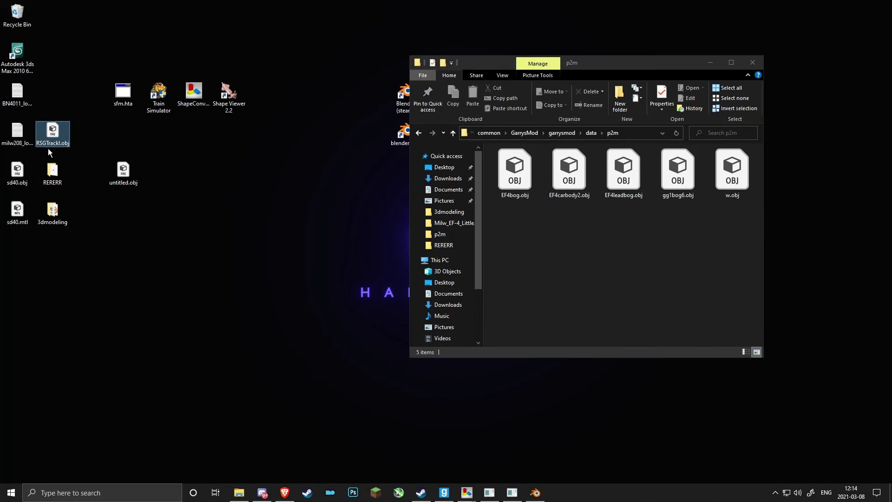
click(25, 184)
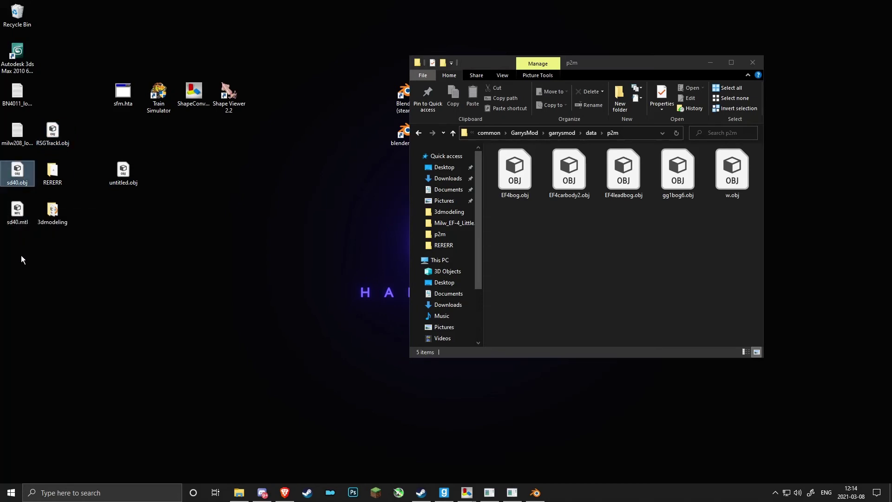
drag(21, 253, 28, 221)
key(Delete)
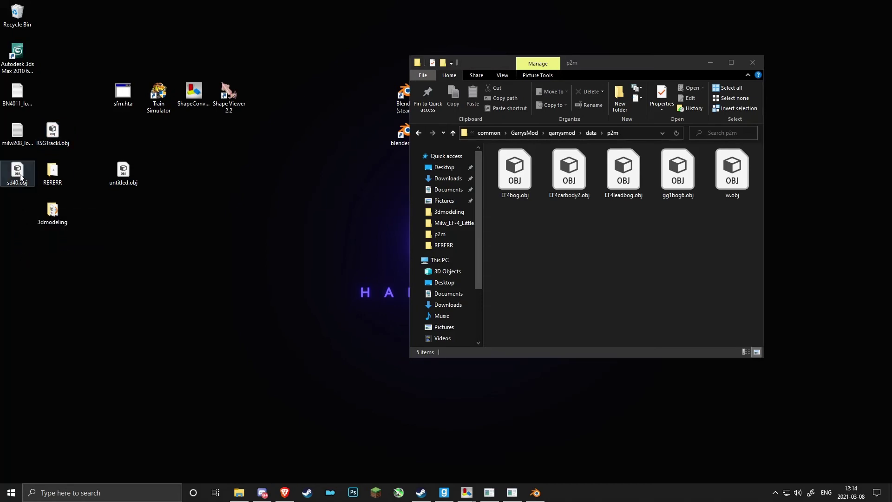
drag(17, 172, 500, 247)
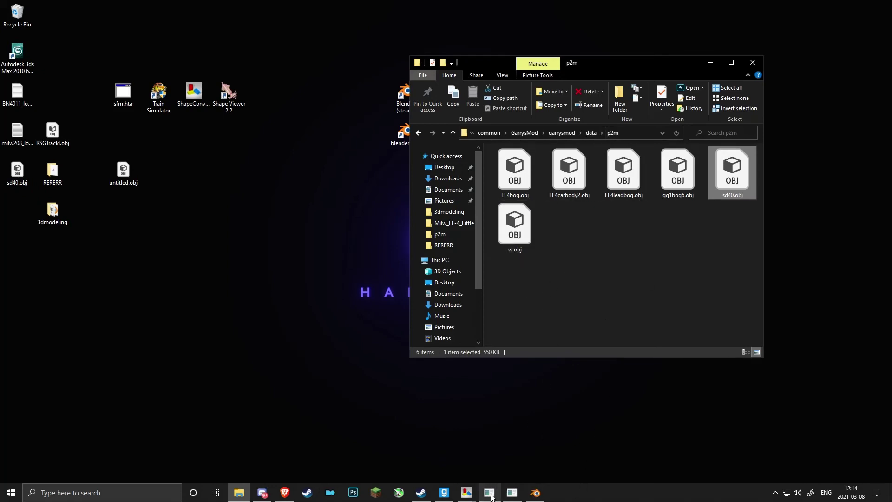
click(457, 496)
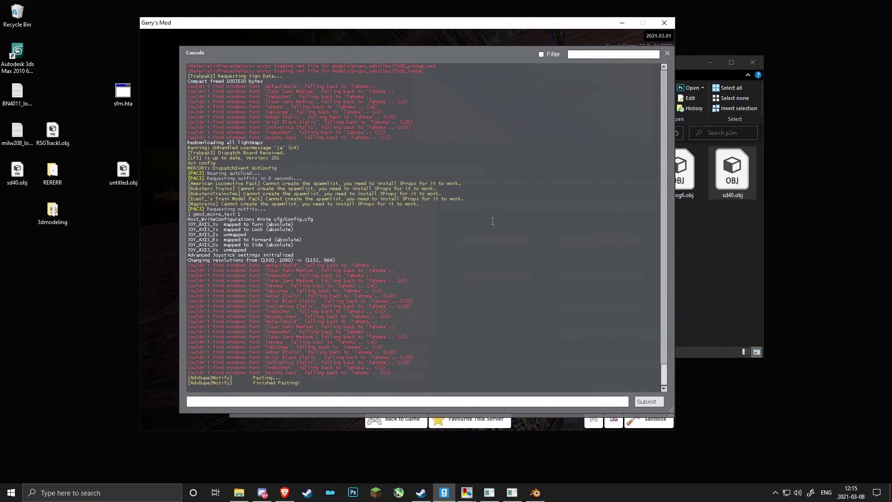
Step: Spawn a Prop to Mesh controller and freeze it on the station platform beside the tracks
key(Escape)
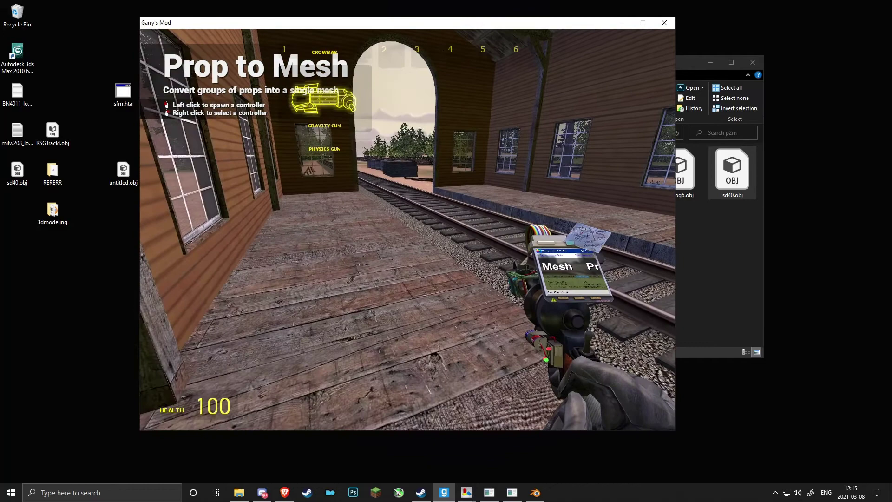
scroll(408, 229, down, 2)
key(q)
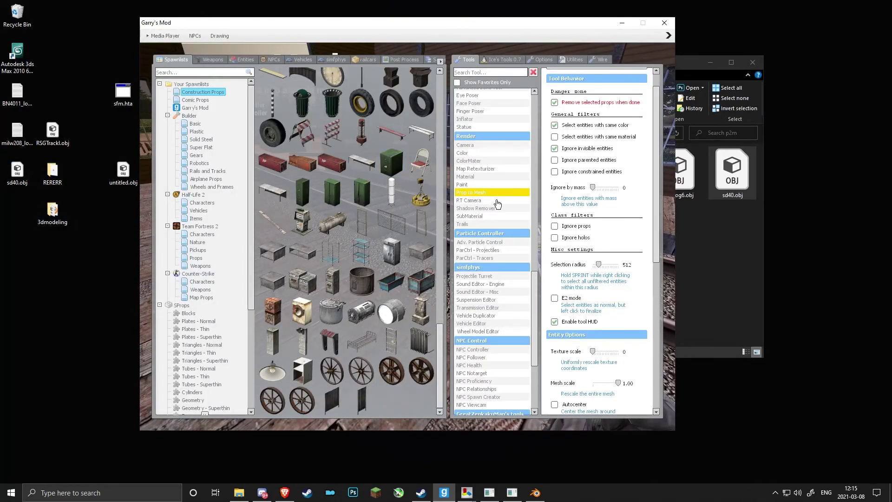
key(q)
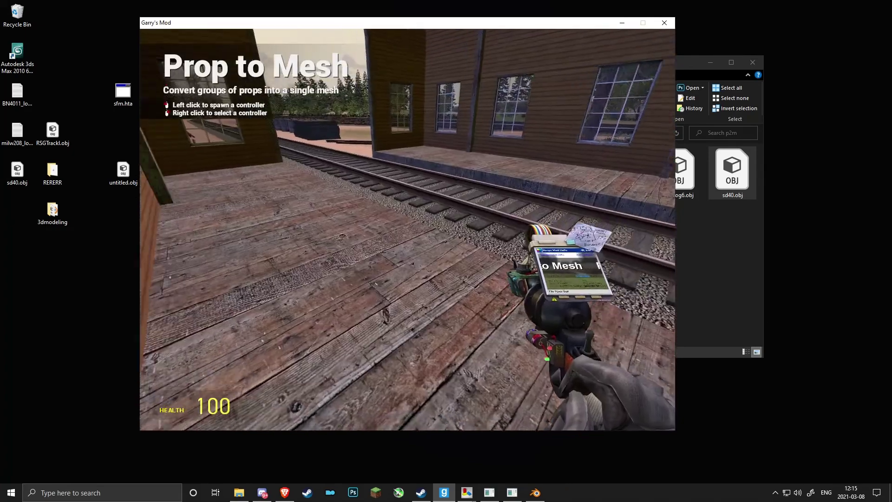
click(408, 230)
scroll(408, 230, down, 1)
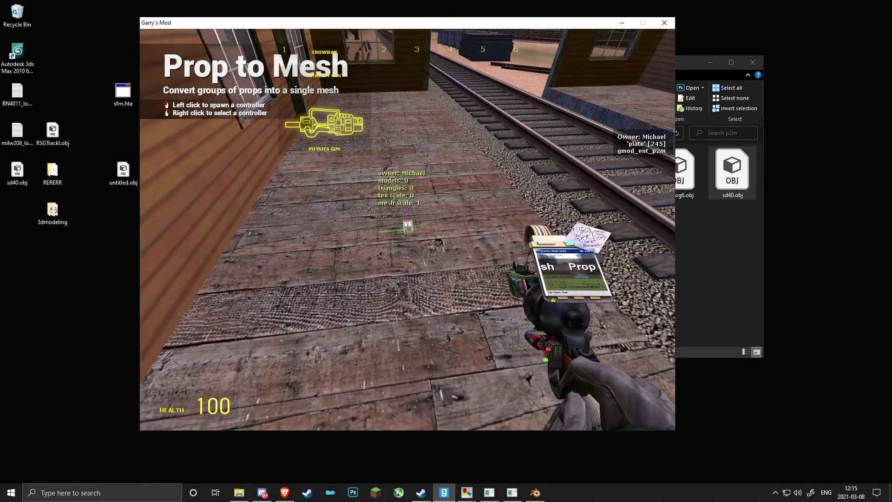
click(407, 229)
drag(407, 230, 407, 230)
right_click(407, 230)
scroll(408, 229, up, 1)
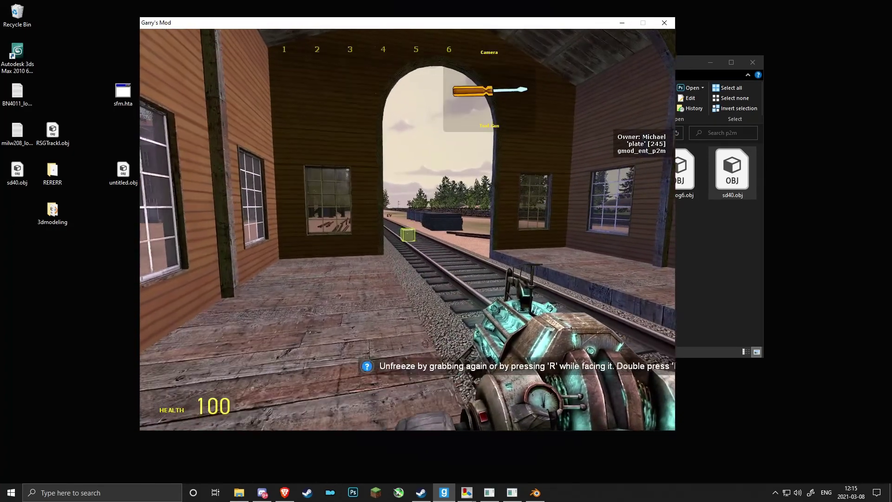
click(407, 229)
Step: In the controller's P2M editor, add p2m/sd40.obj as a part and confirm the changes
key(q)
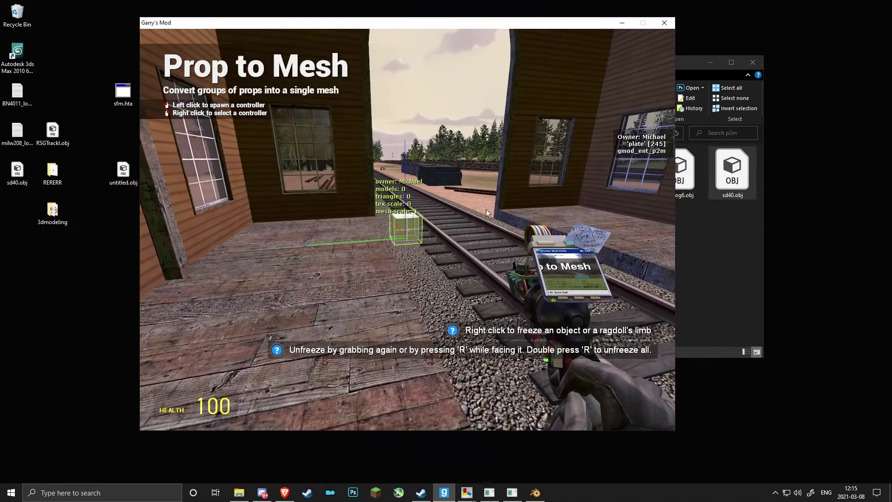
key(c)
right_click(408, 229)
mouse_move(443, 279)
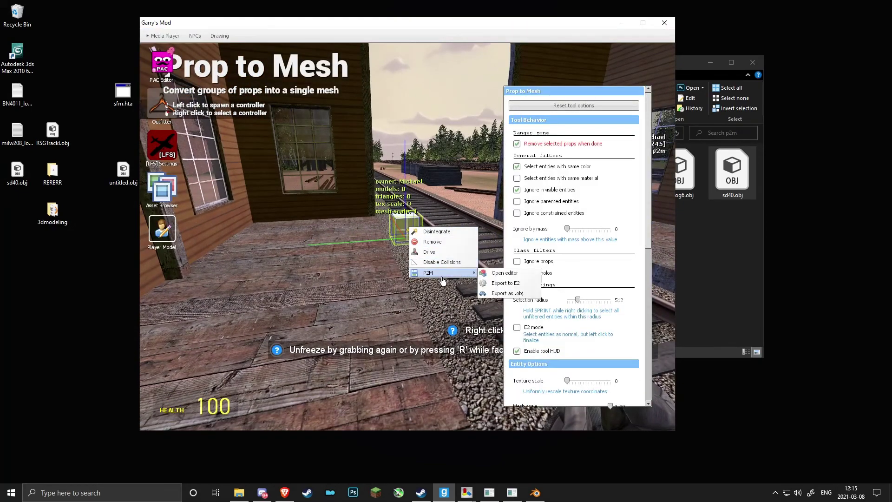
click(509, 273)
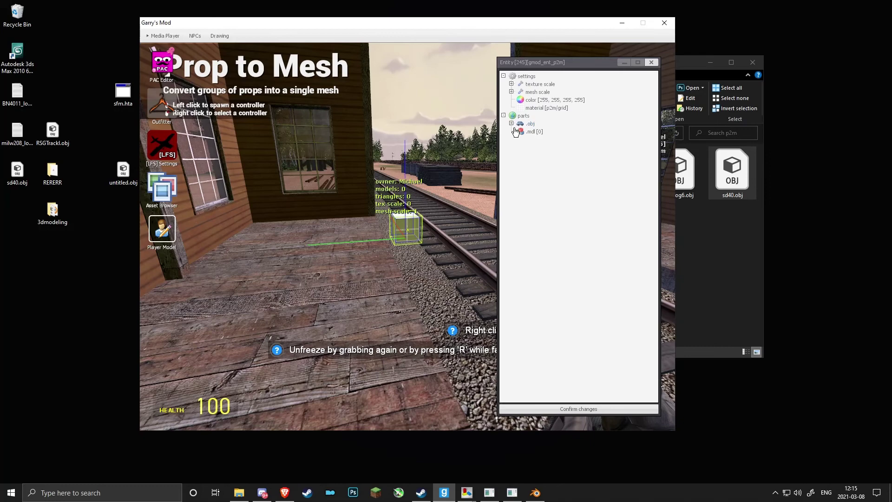
click(518, 131)
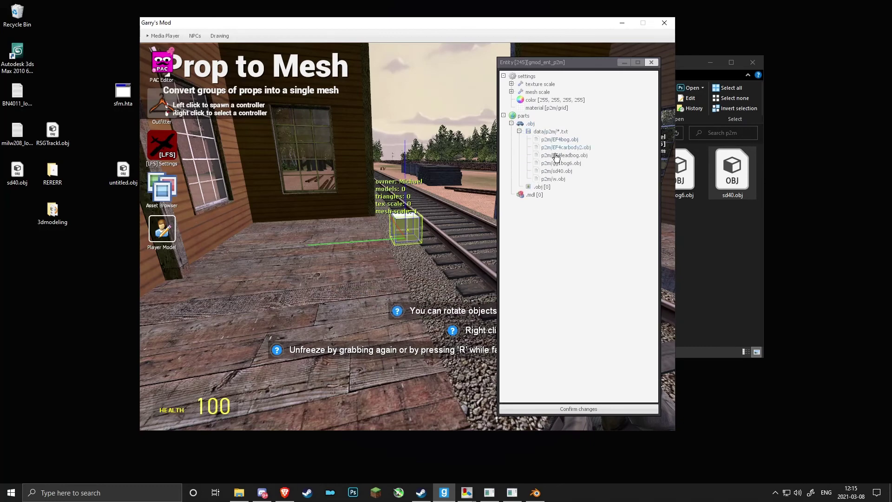
click(569, 173)
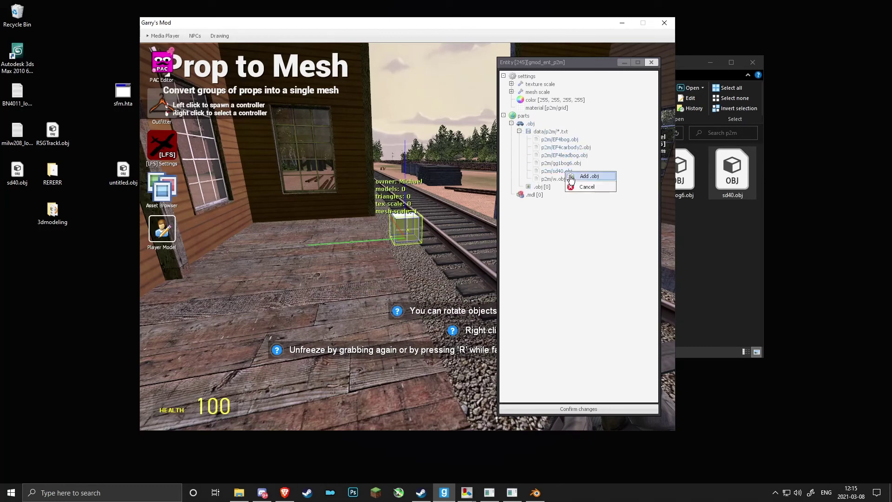
click(586, 185)
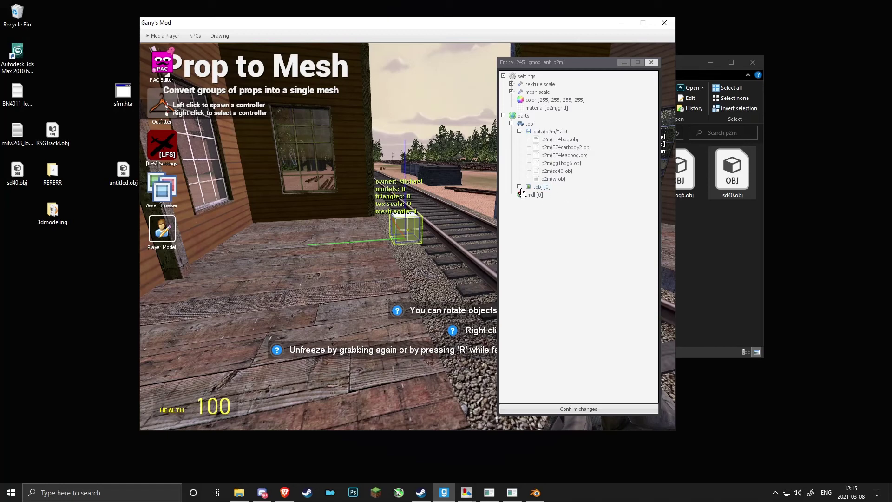
click(527, 194)
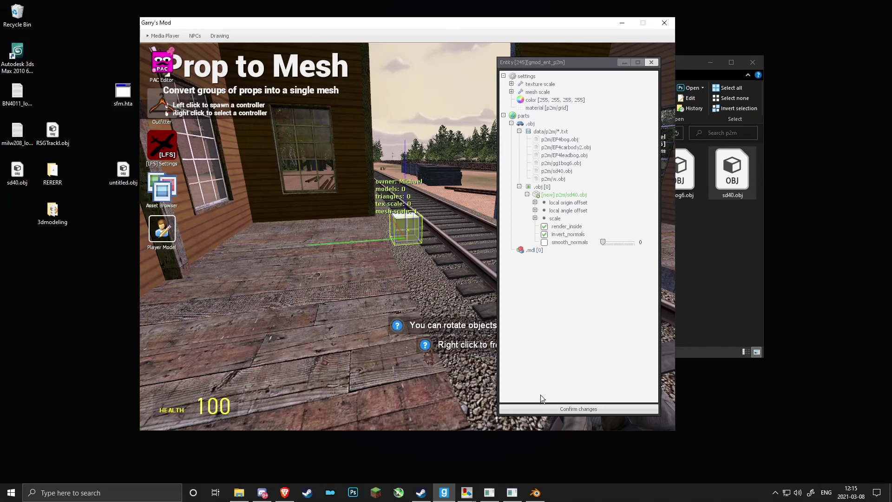
click(570, 411)
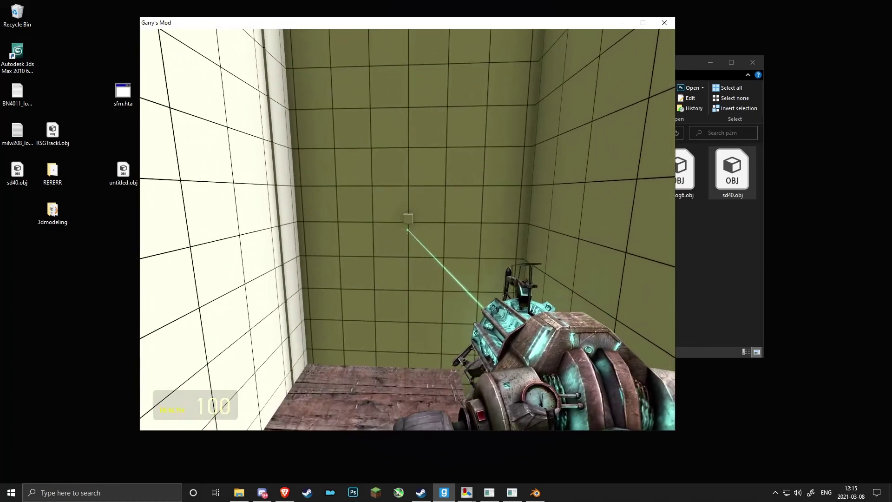
Step: Position the SD40 mesh onto the track with the physgun and fly around to inspect it
drag(407, 230, 407, 229)
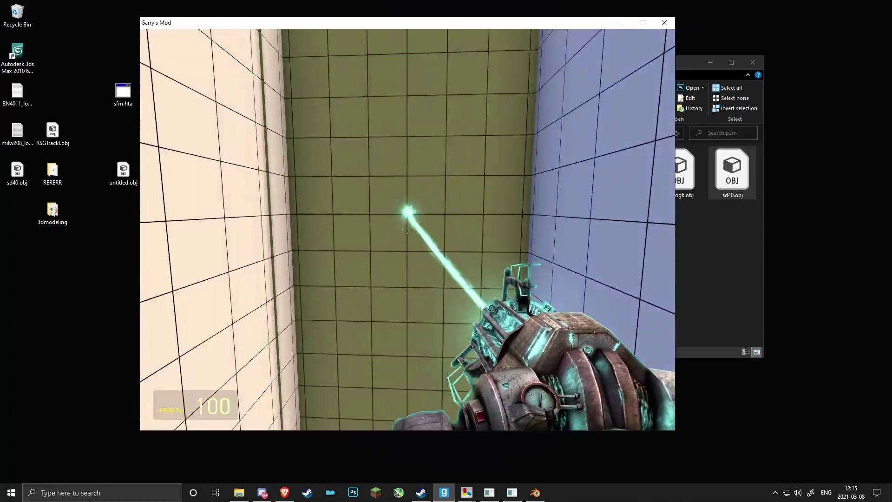
drag(407, 229, 407, 229)
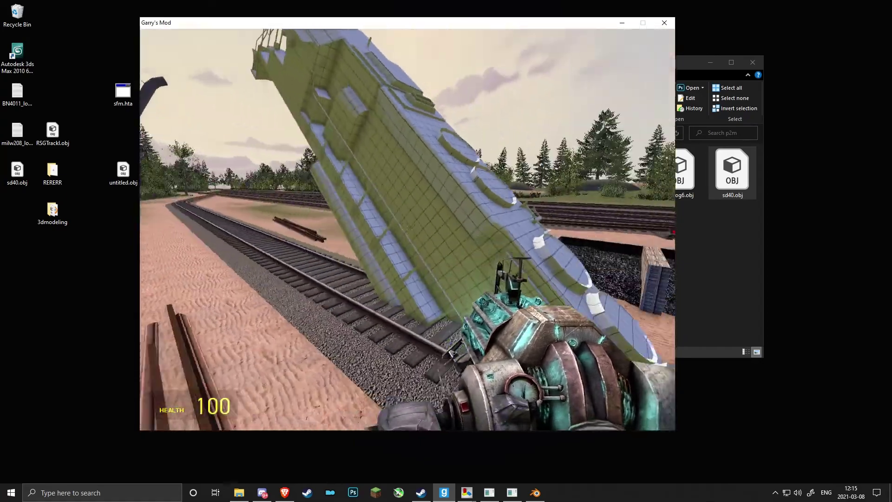
key(w)
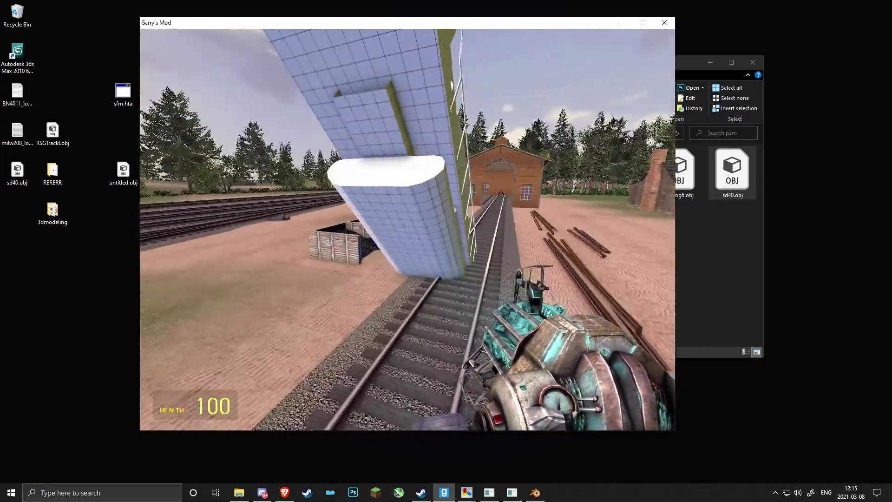
key(w)
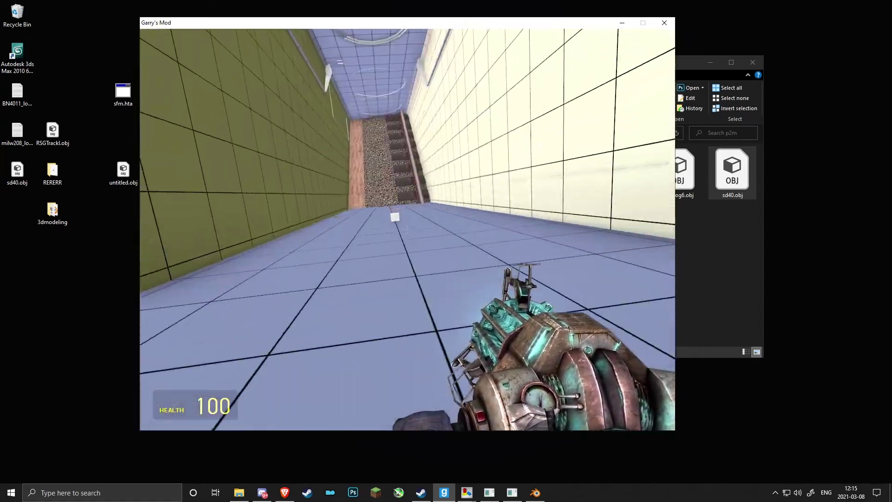
drag(407, 229, 407, 229)
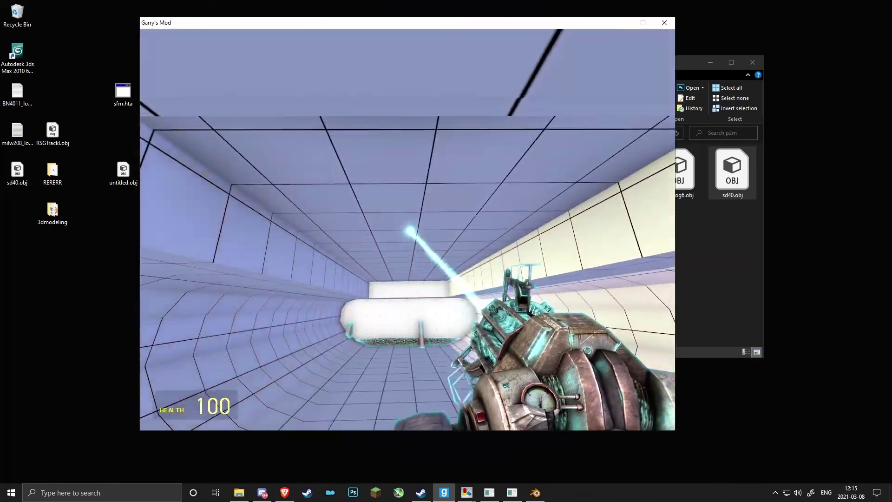
drag(407, 229, 407, 229)
key(w)
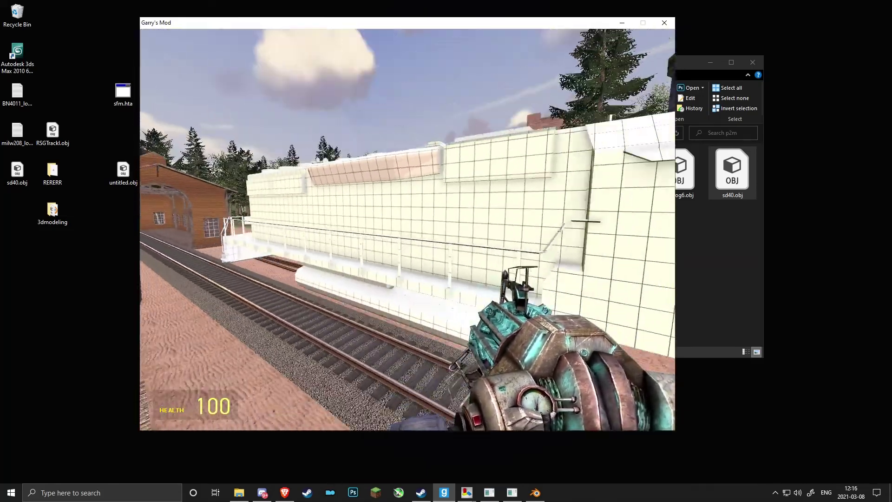
key(w)
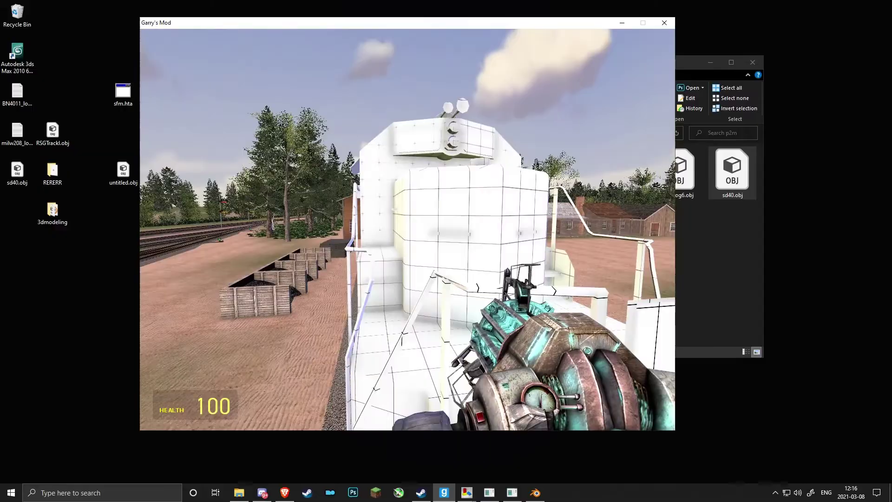
key(w)
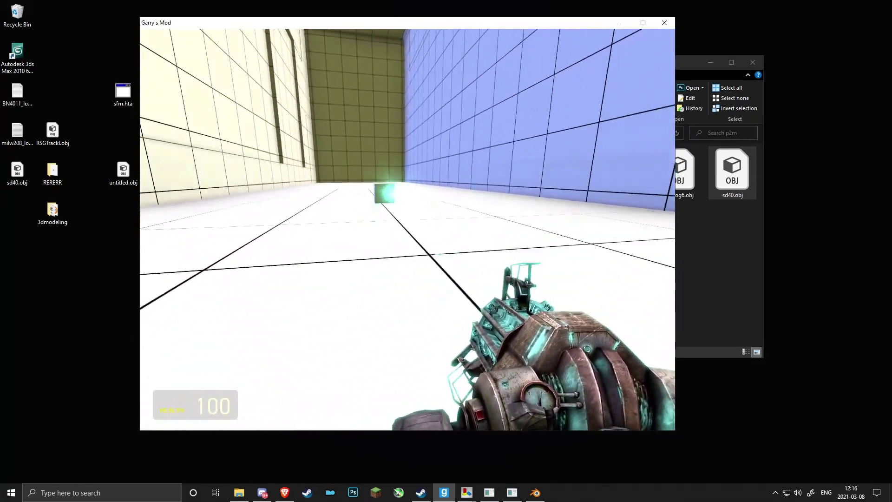
key(q)
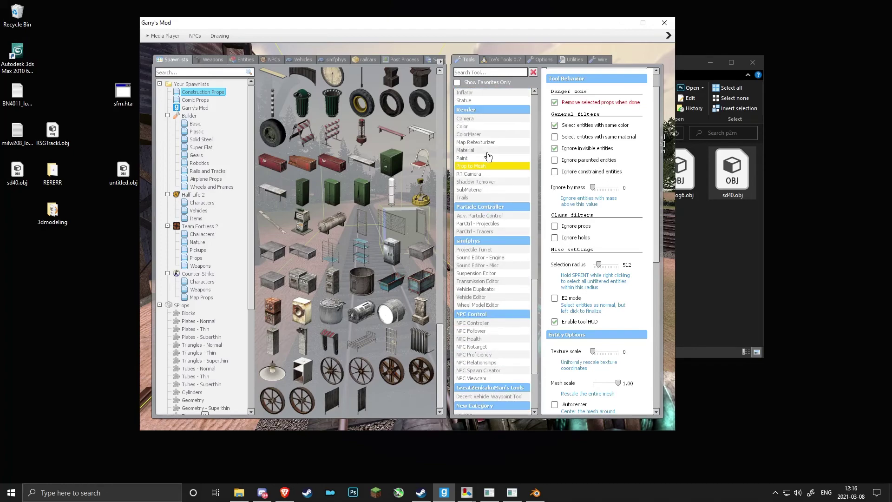
Step: Apply the enamel_black material to the locomotive with the SubMaterial tool
click(482, 127)
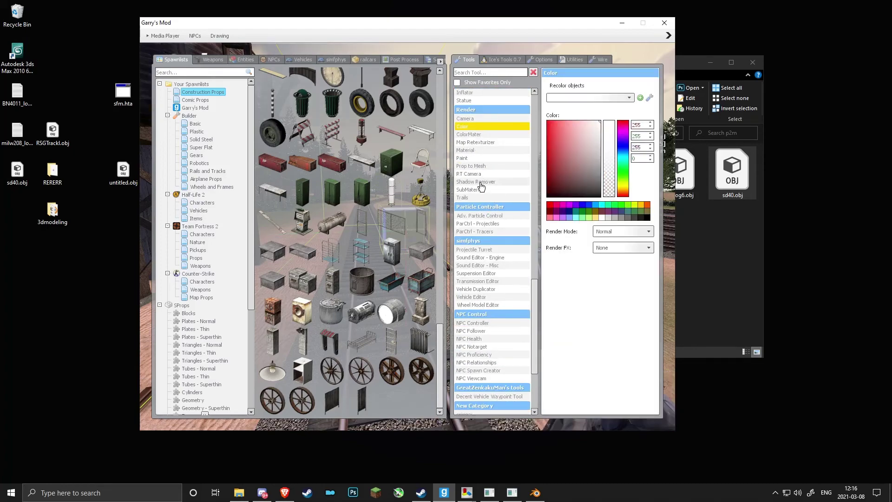
click(407, 229)
click(408, 230)
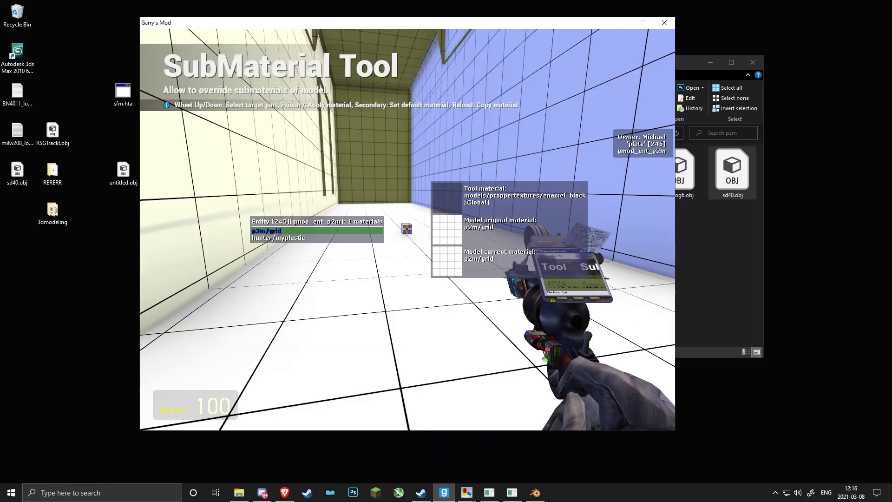
click(407, 230)
key(1)
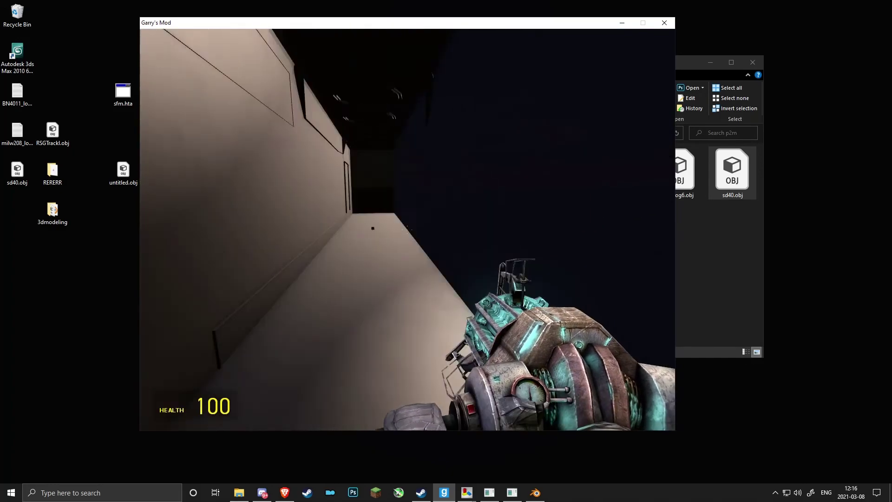